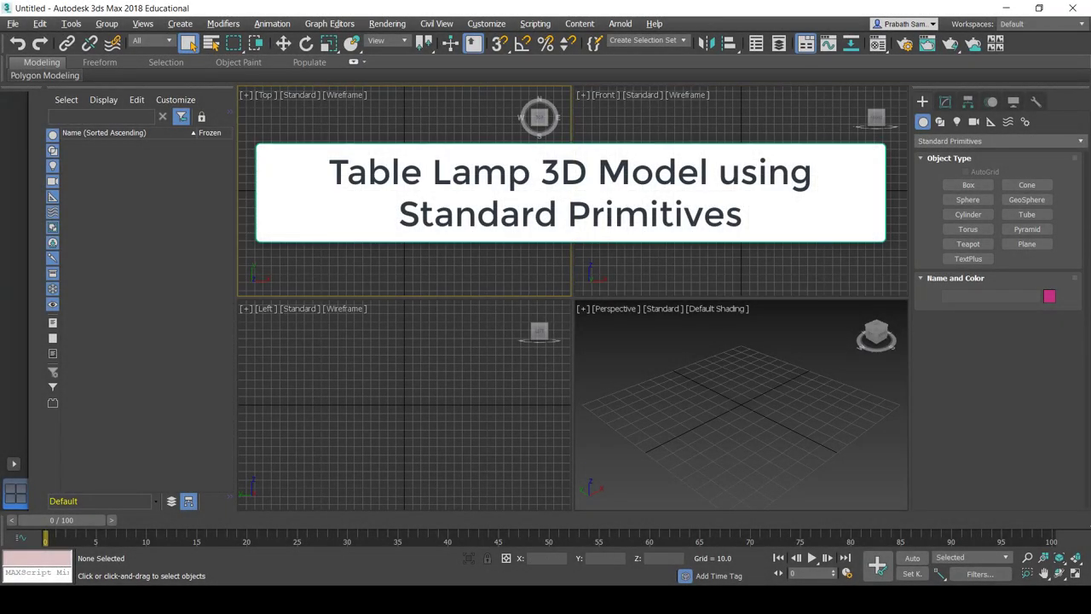
- Draw a cylinder at the grid centre and give it radius 20 and height 1
click(968, 214)
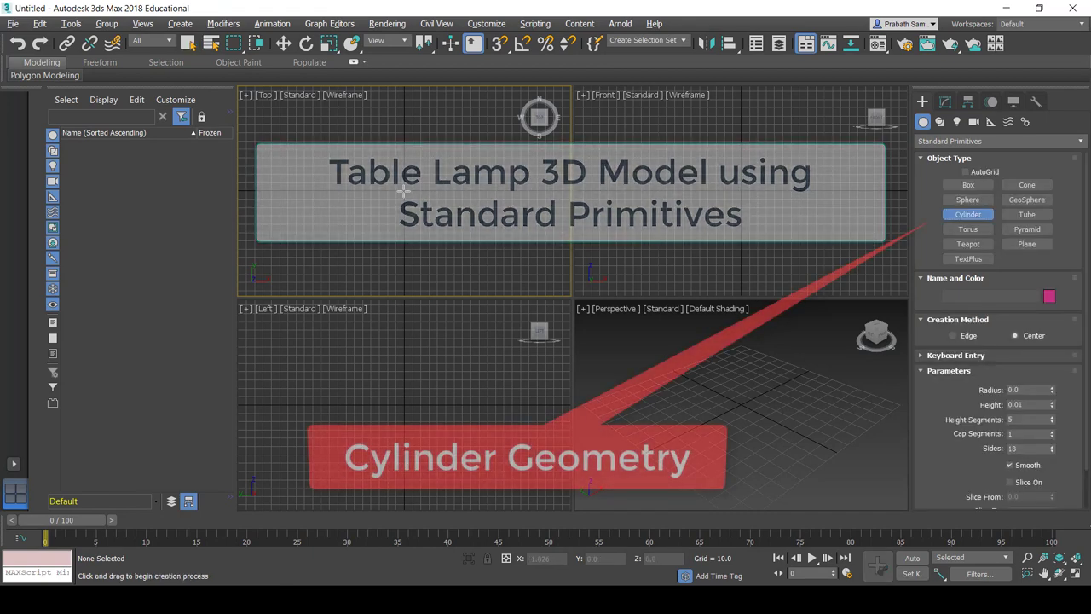
drag(404, 191, 411, 203)
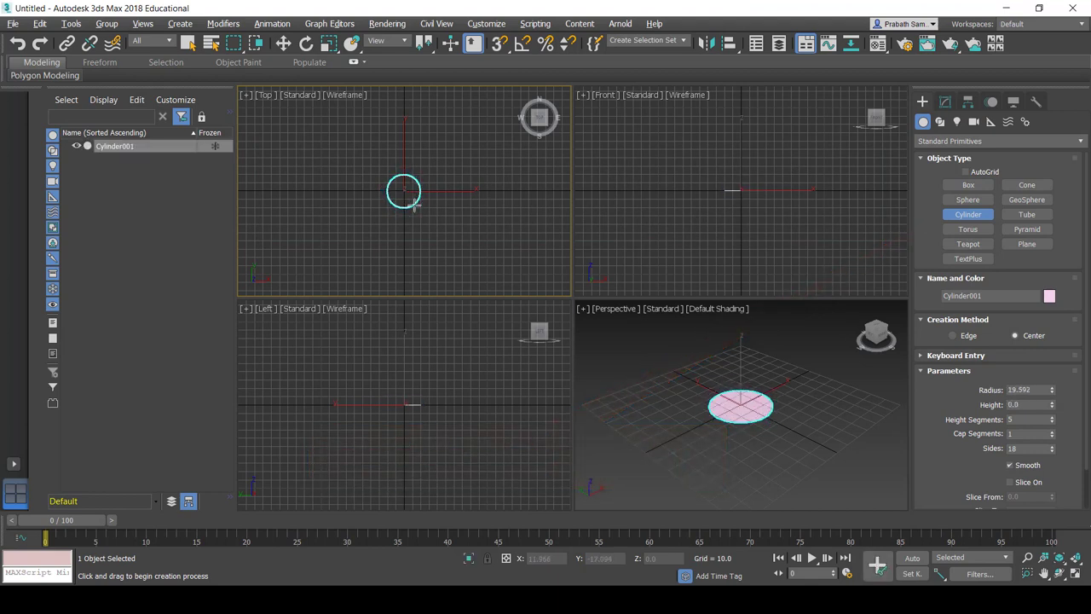
click(414, 205)
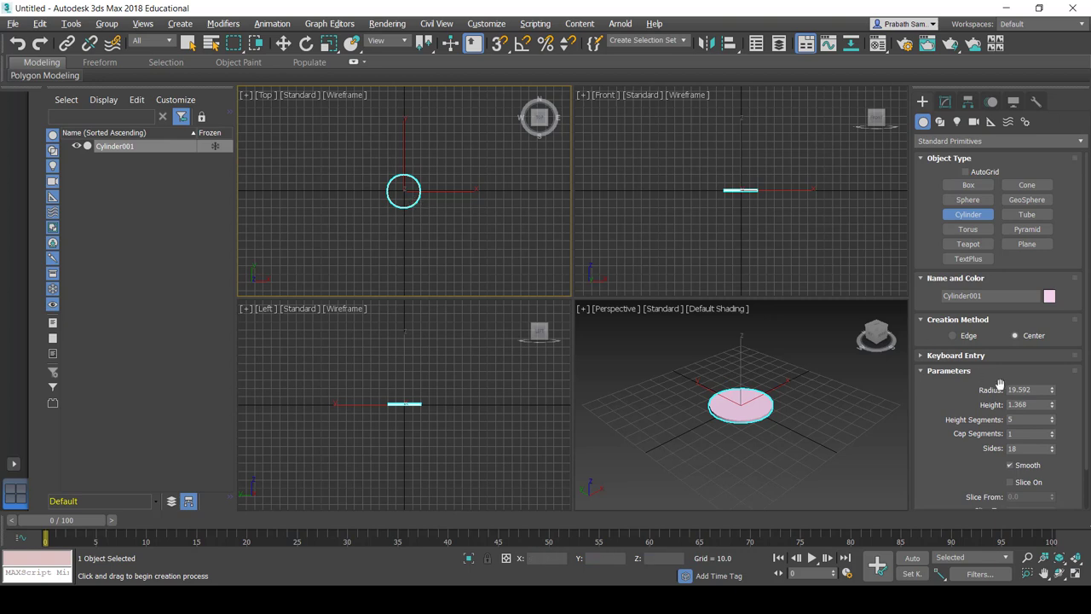
drag(1041, 391, 941, 389)
text(20)
key(Tab)
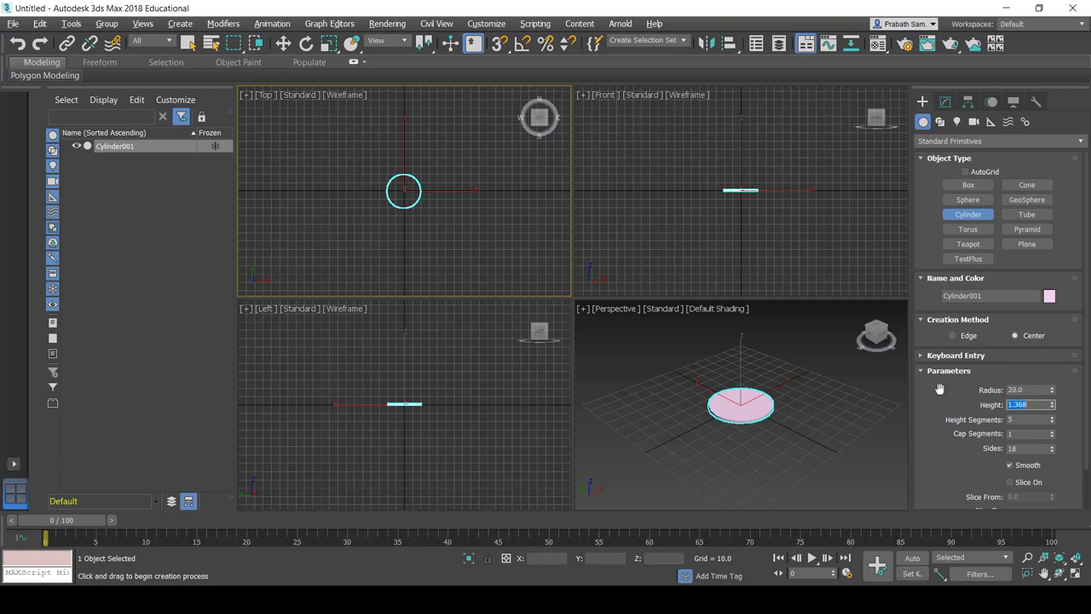
text(1)
key(Tab)
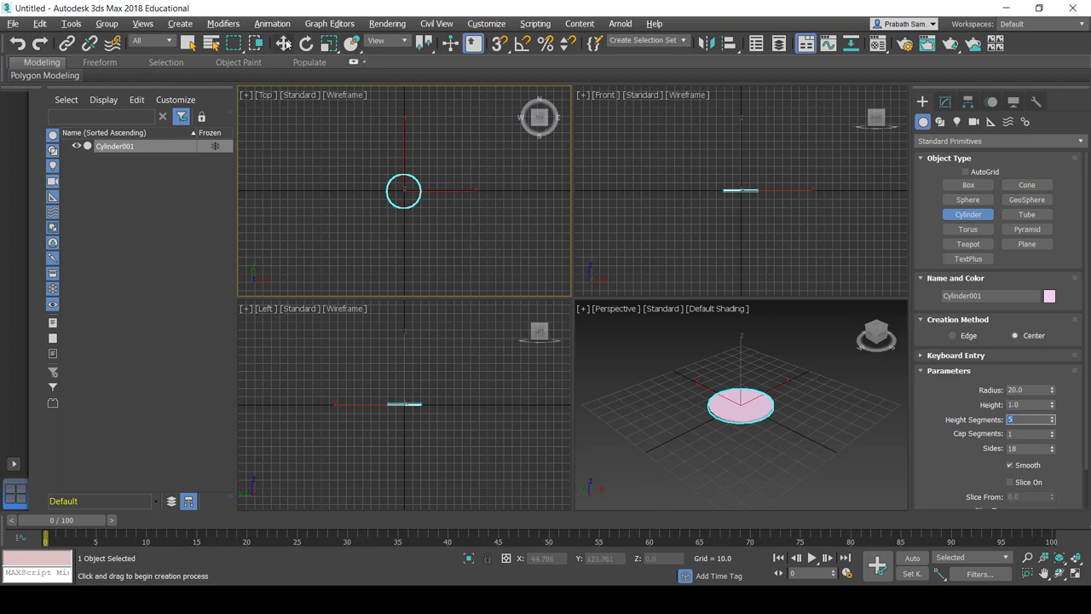
- Shift-drag a copy of the base disc upward to sit on top of it
click(283, 42)
scroll(730, 177, up, 5)
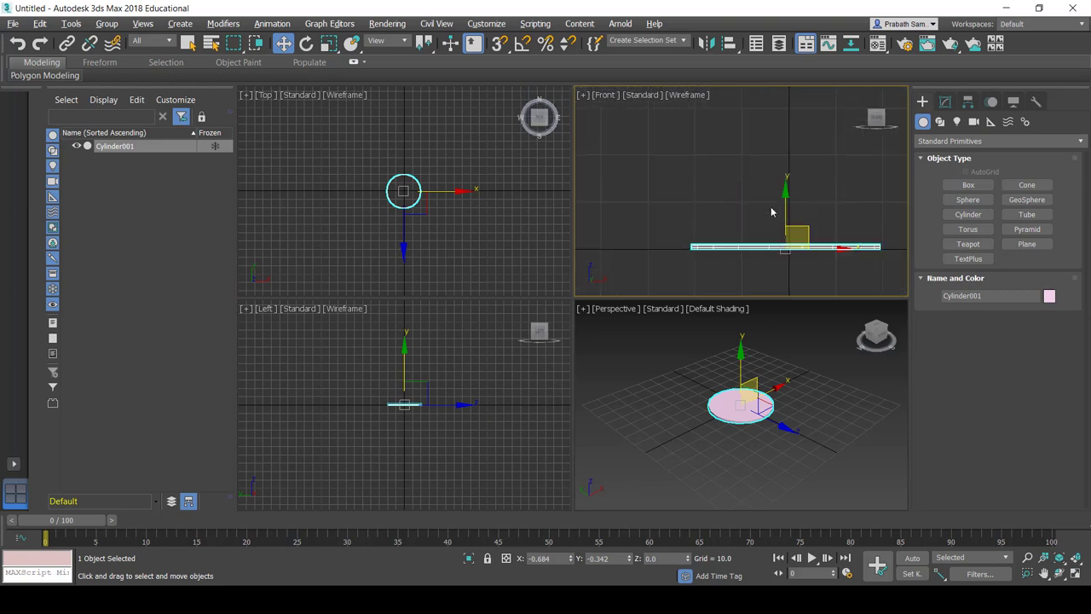
scroll(772, 211, up, 3)
mouse_move(785, 224)
middle_down()
mouse_move(760, 188)
mouse_move(725, 187)
middle_up()
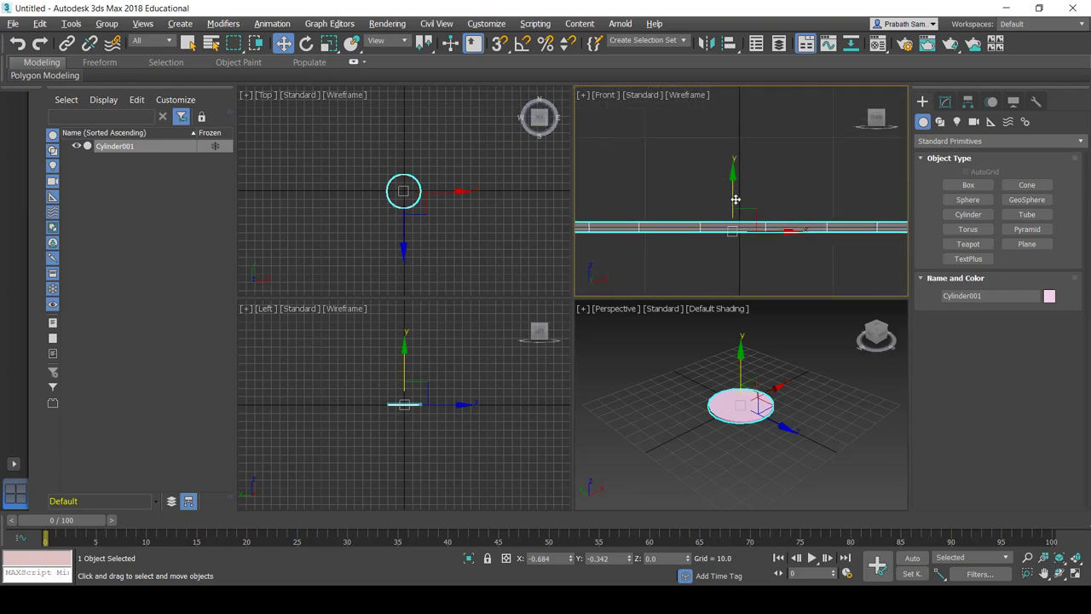
scroll(735, 199, down, 2)
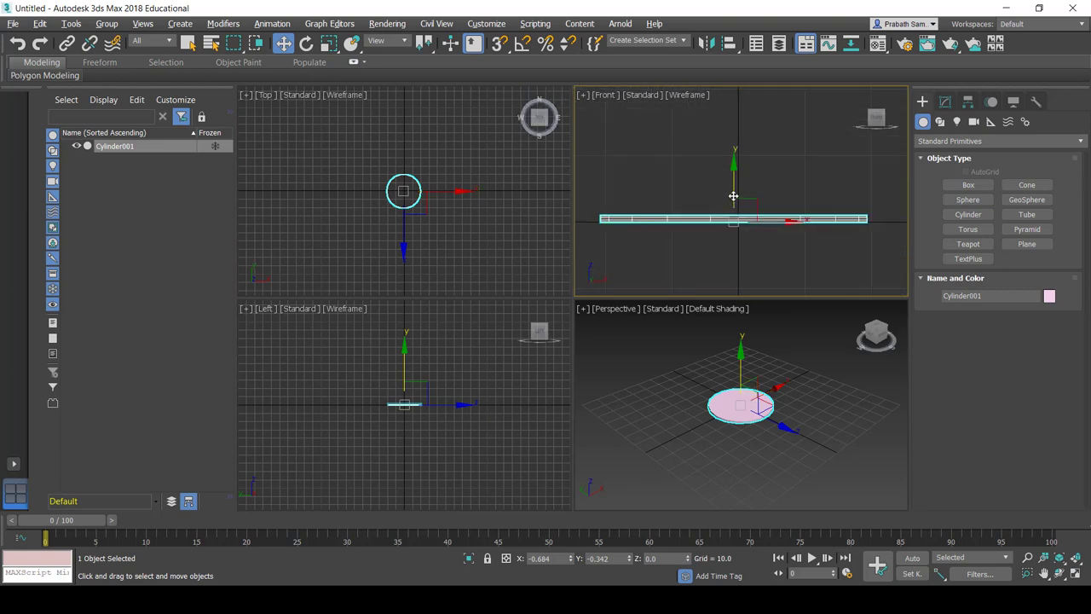
shift+drag(734, 197, 735, 189)
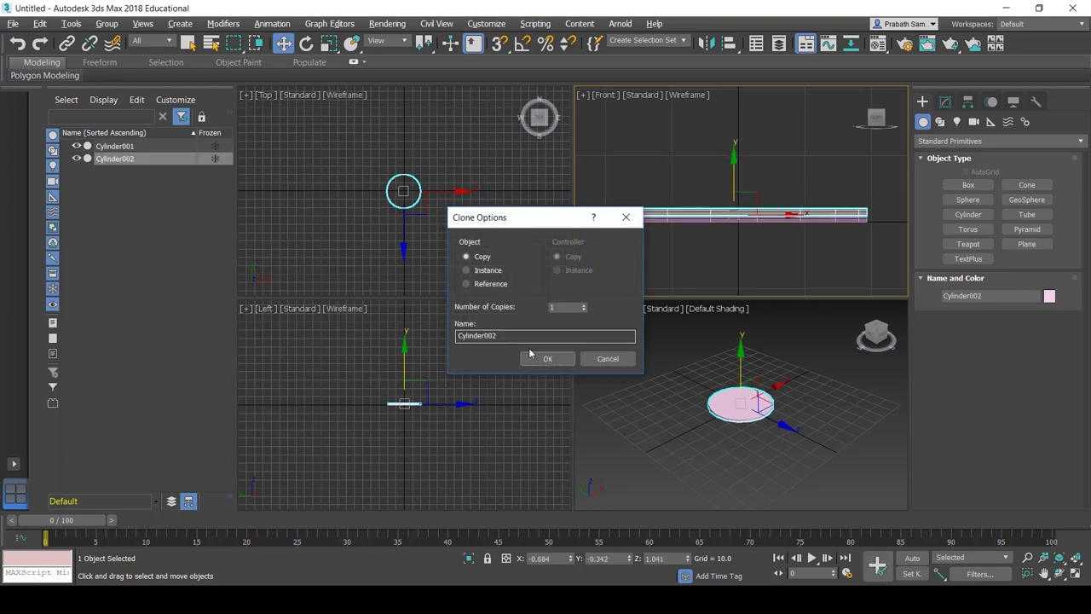
click(546, 358)
- Set the copied disc's radius to 4 and Shift-drag another copy above it
click(945, 102)
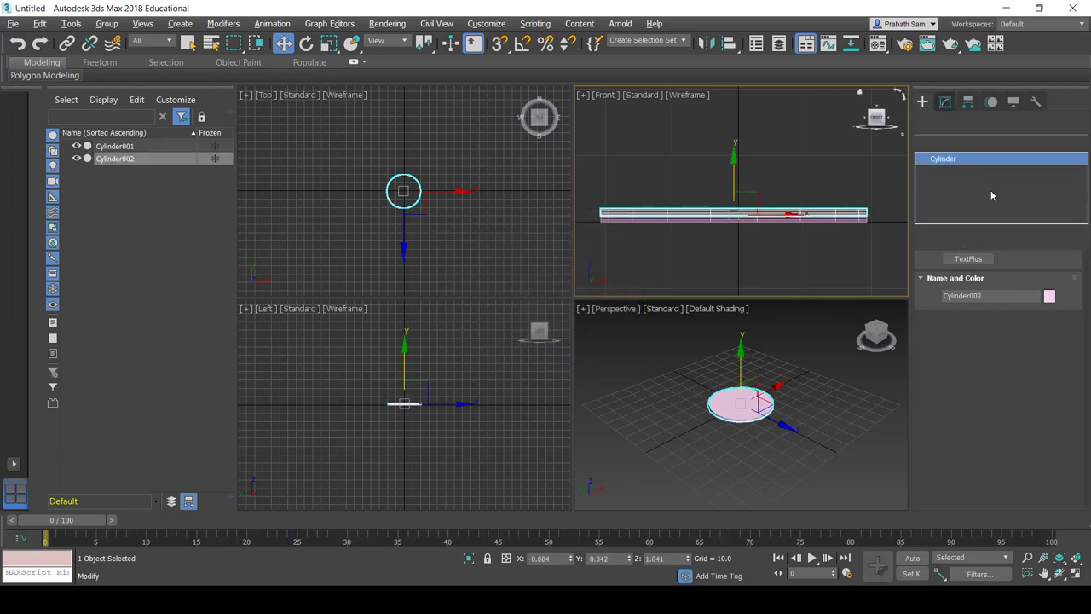
double_click(1028, 284)
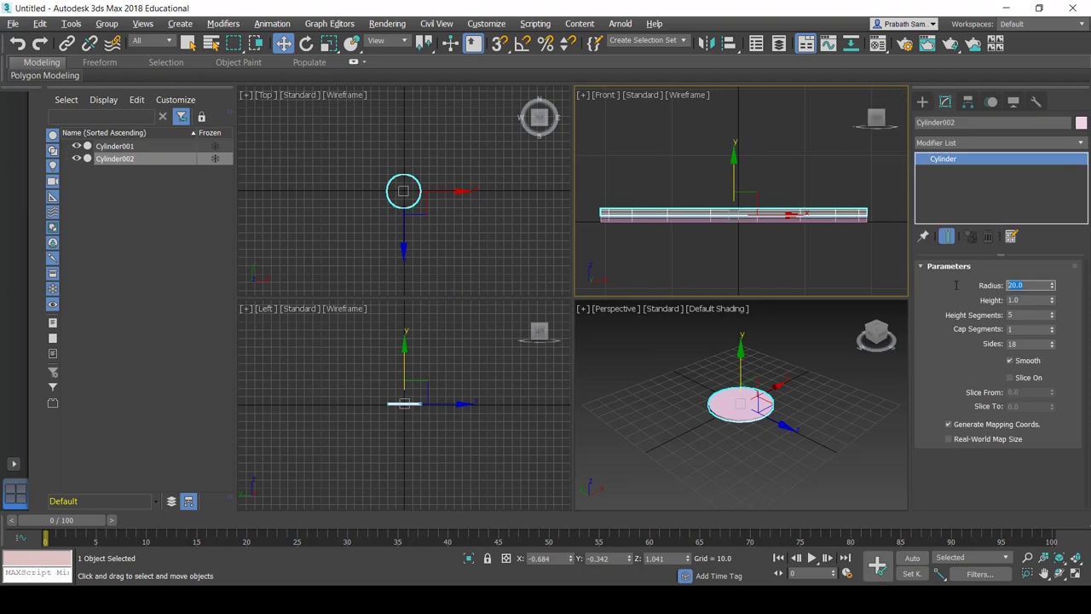
key(Tab)
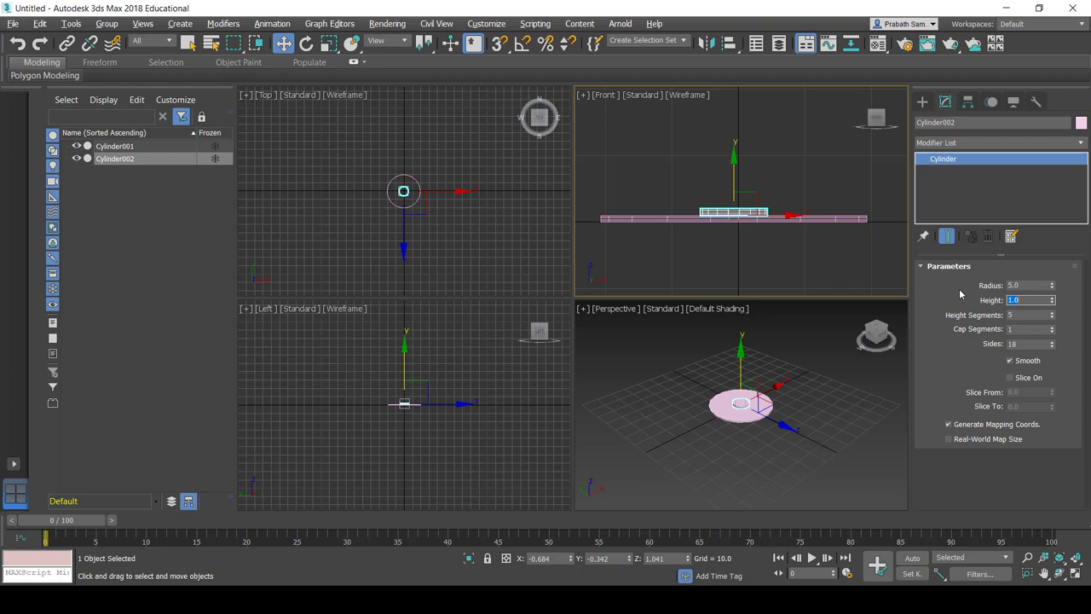
key(shift+Tab)
text(3)
key(Return)
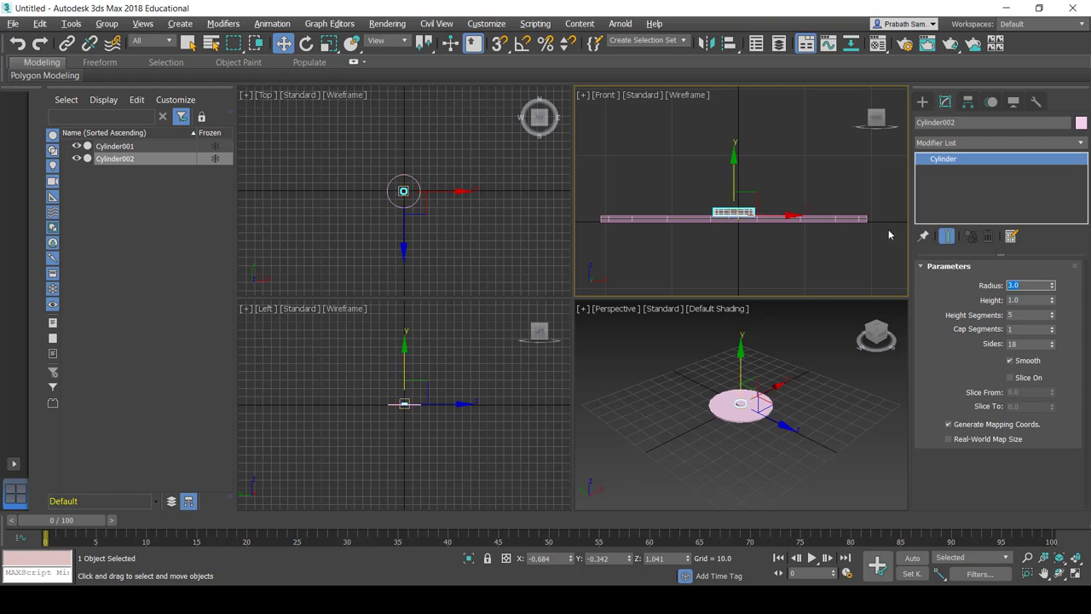
text(4)
key(Return)
click(730, 181)
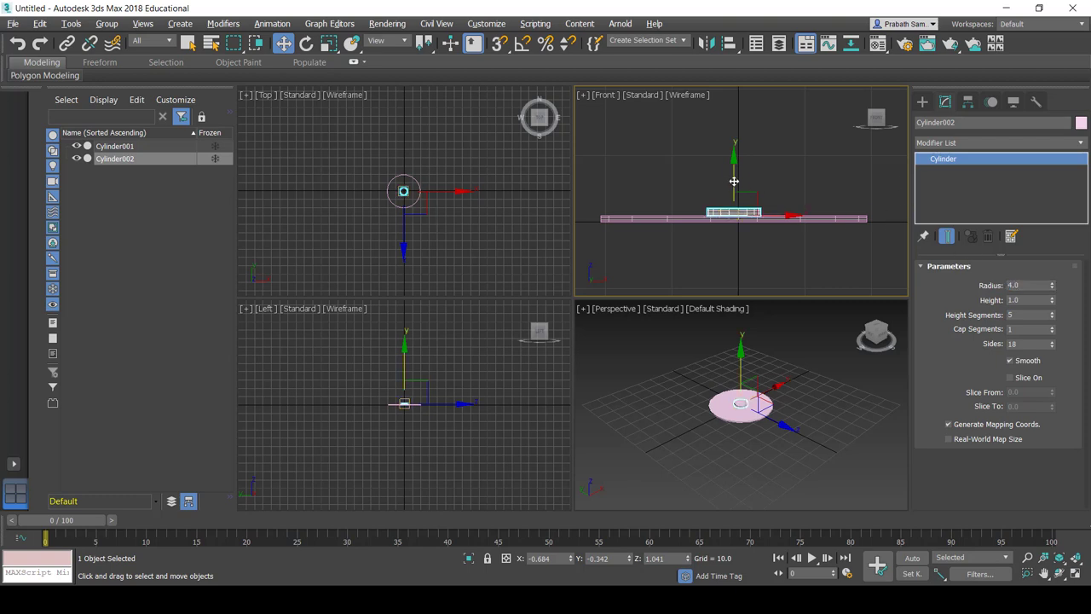
drag(736, 180, 737, 174)
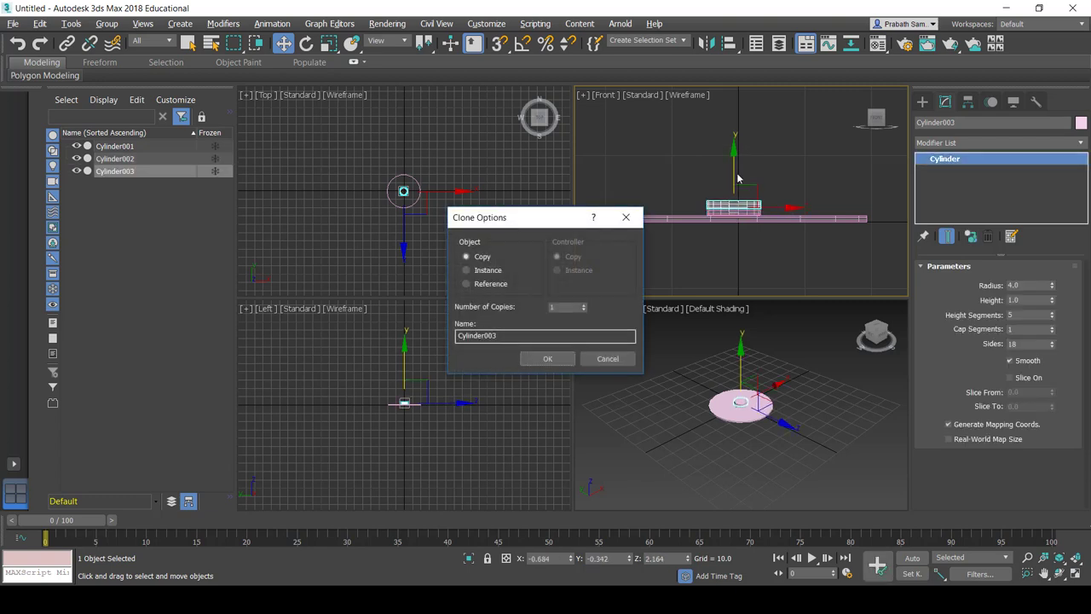
- Give the third cylinder radius 2 and centre all three cylinders on the grid
click(549, 359)
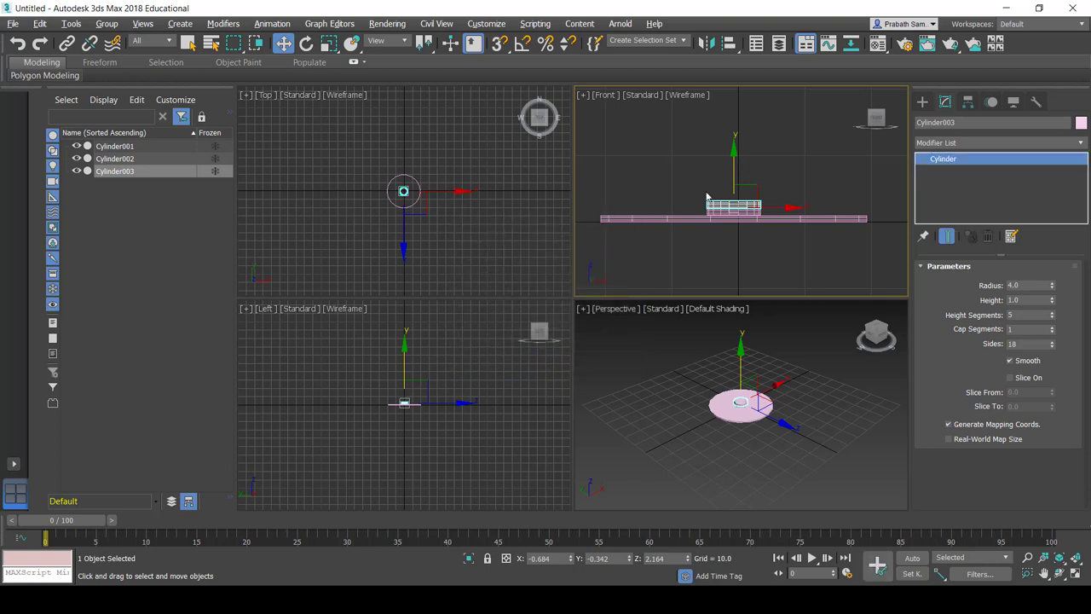
double_click(1033, 285)
text(2)
key(Return)
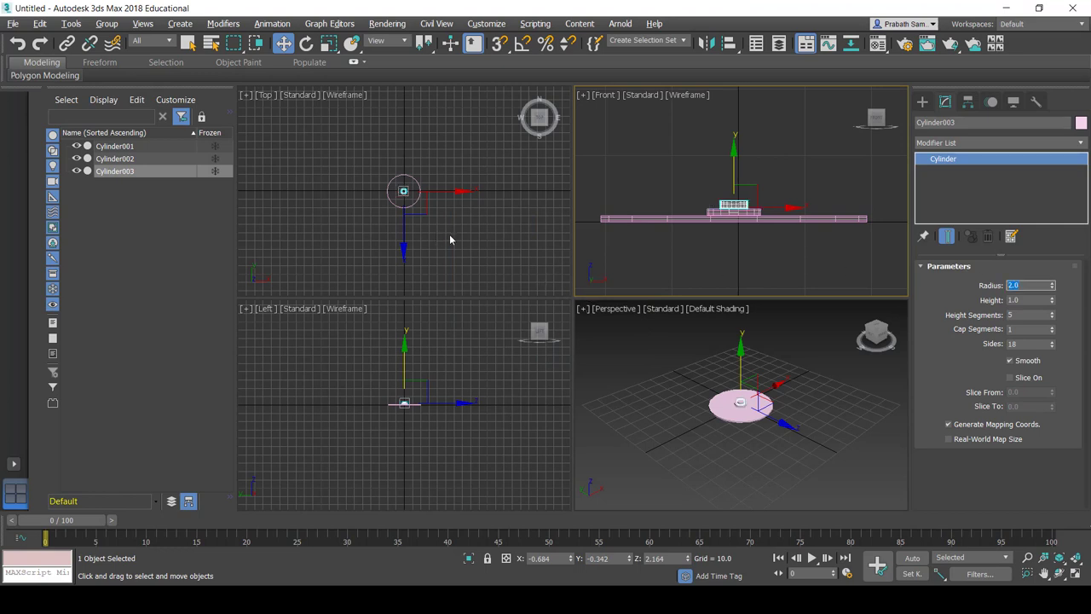
drag(688, 186, 750, 249)
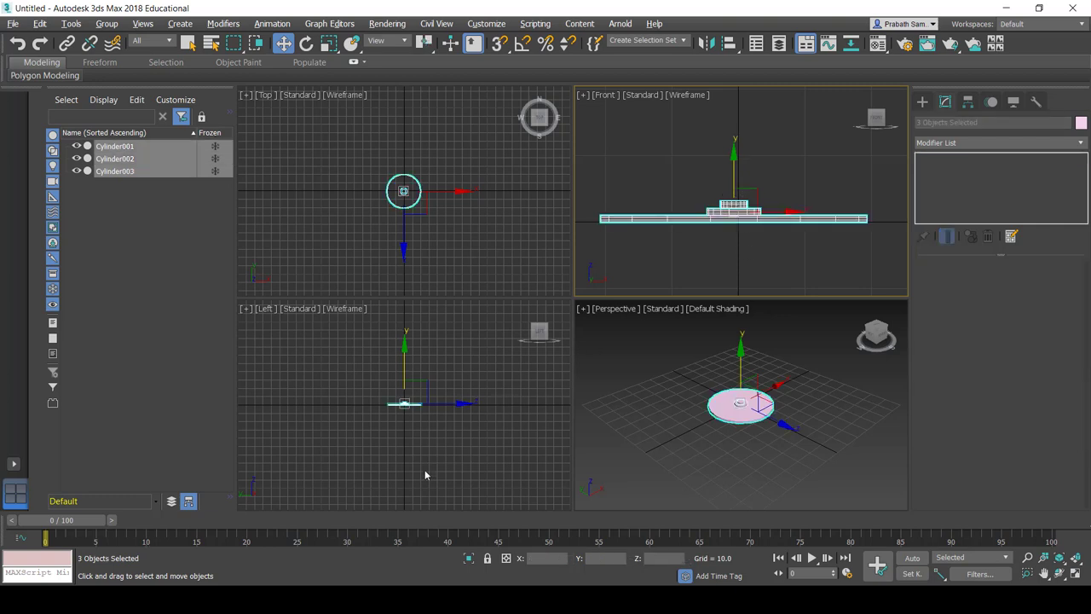
click(540, 558)
text(5)
key(Tab)
key(Tab)
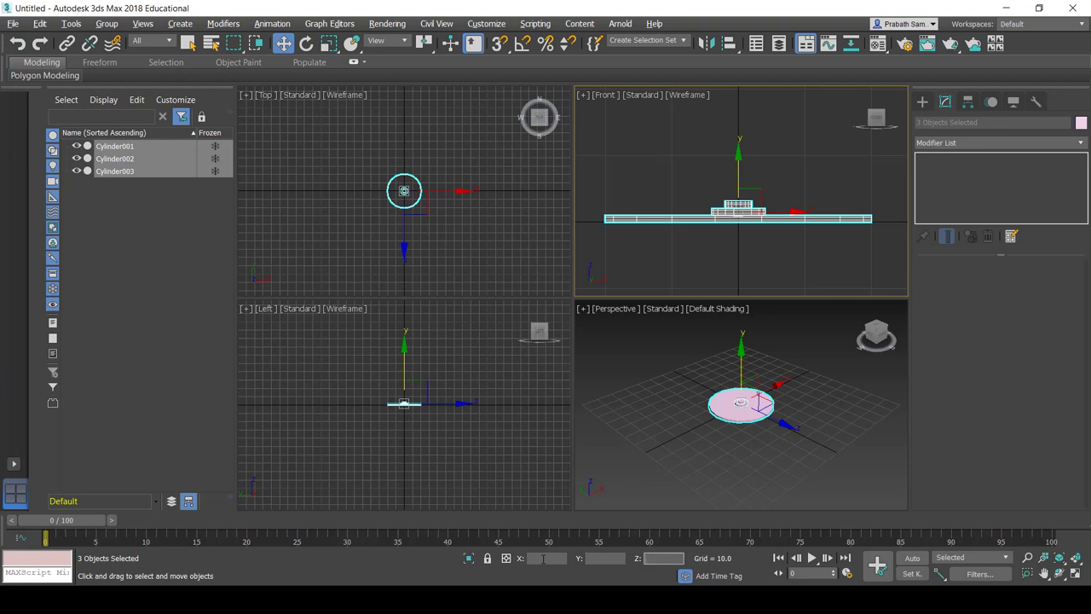
- Make the thin post 10 units tall and Shift-drag a copy above it
click(720, 206)
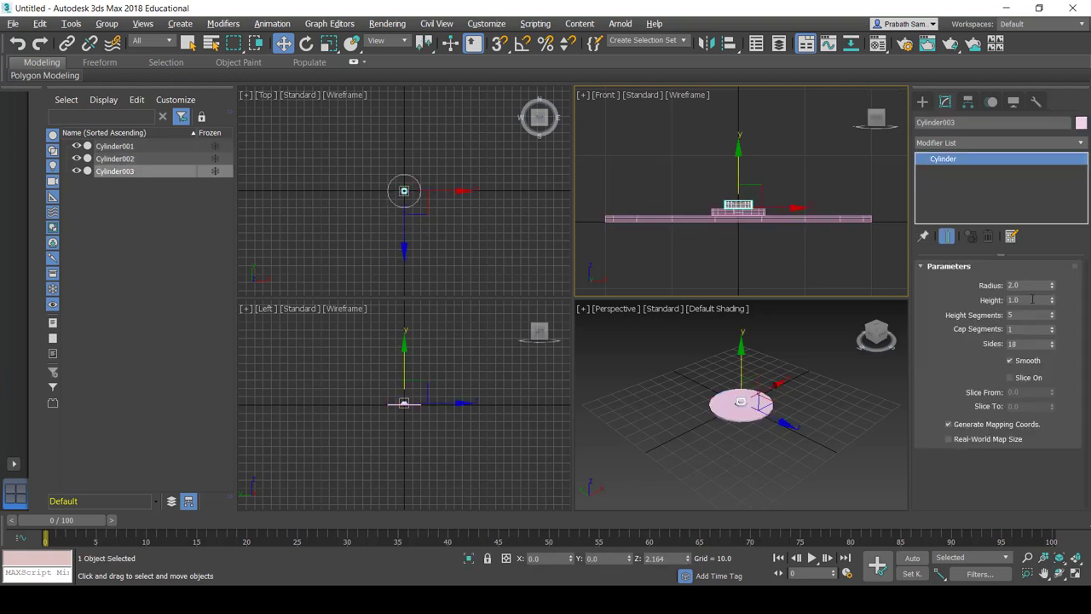
drag(1033, 299, 961, 297)
key(Return)
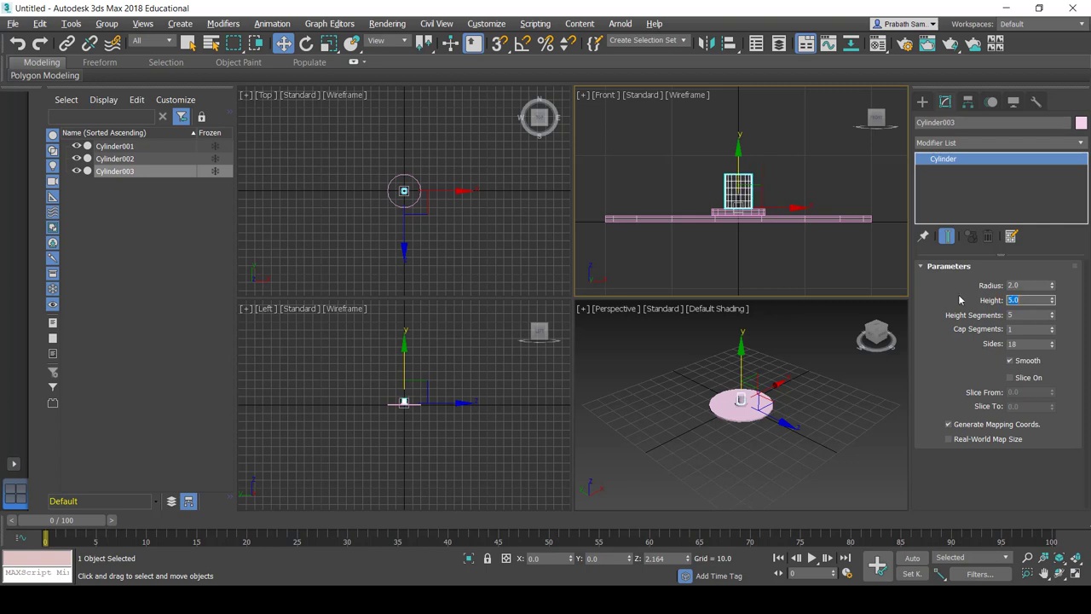
text(0)
key(Return)
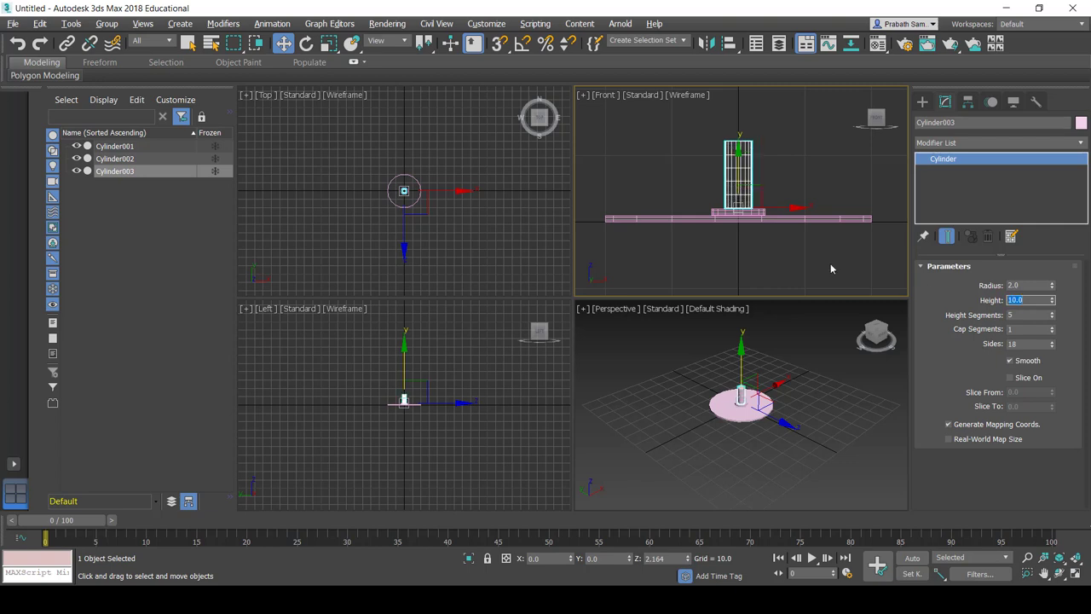
scroll(741, 237, down, 3)
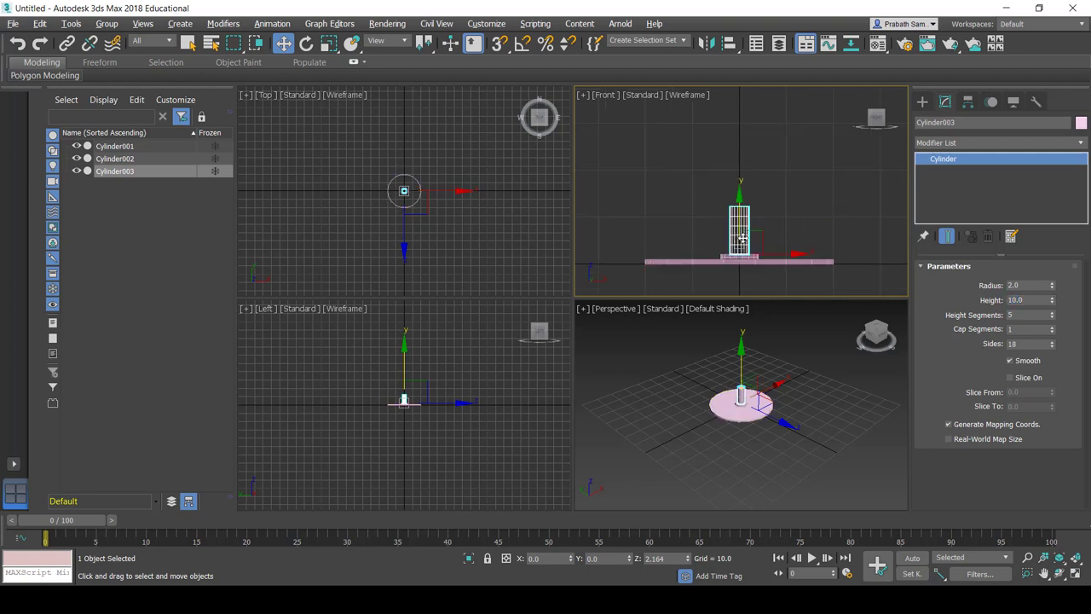
scroll(742, 237, down, 2)
scroll(742, 237, up, 2)
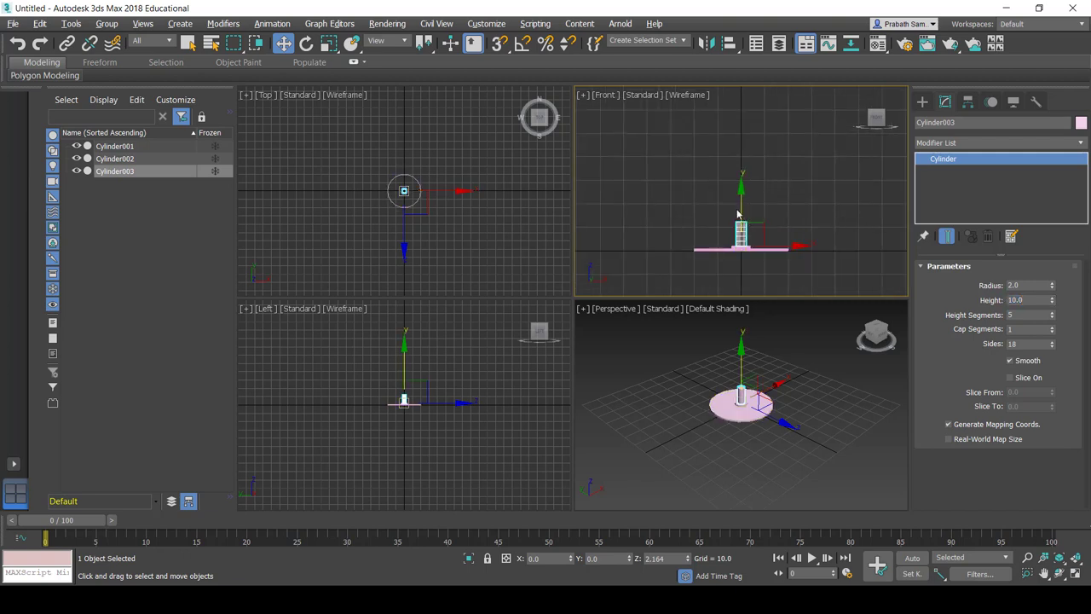
shift+drag(740, 207, 748, 176)
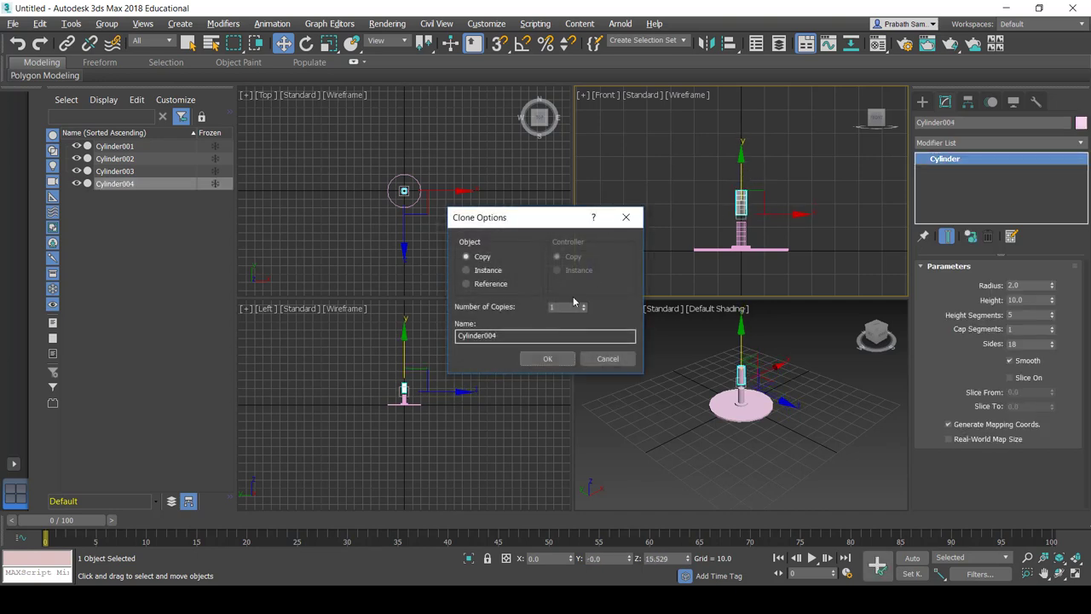
- Make the fourth cylinder an 80-unit-tall arm rod
click(548, 359)
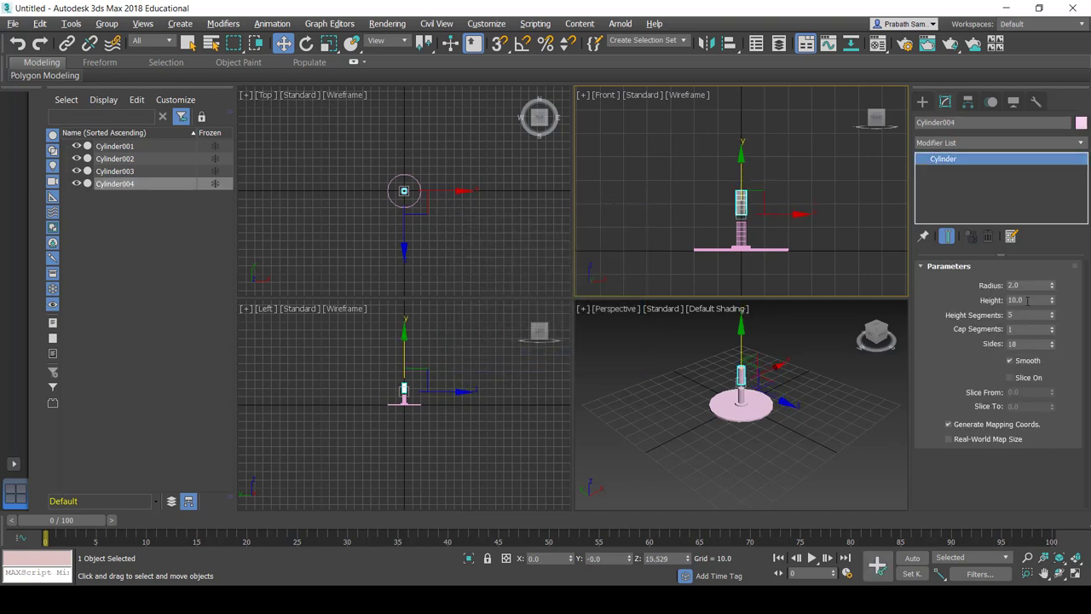
click(1028, 300)
text(80)
key(Return)
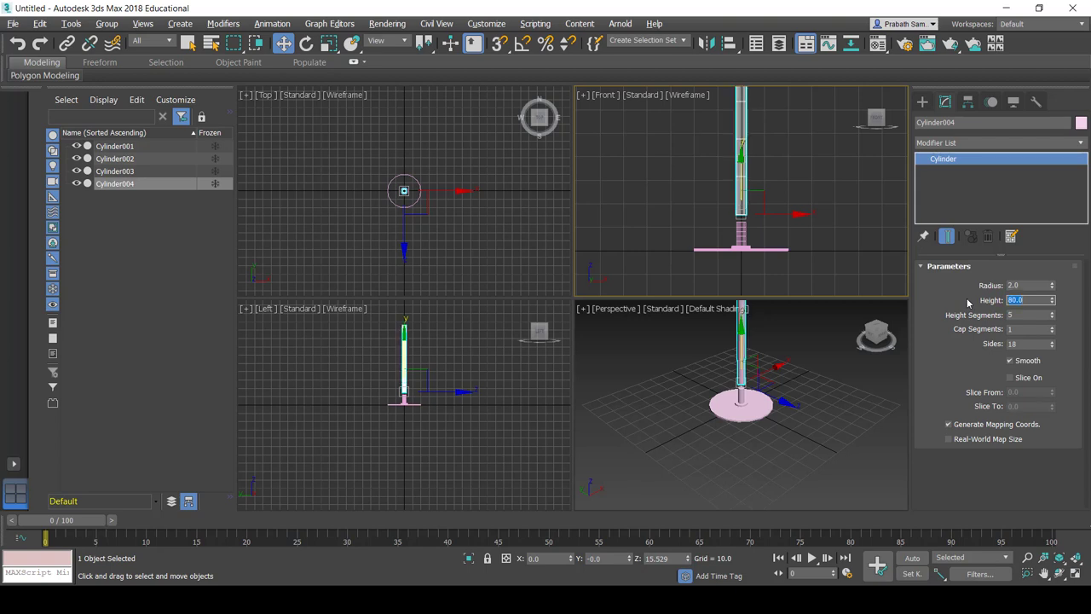
scroll(724, 179, down, 3)
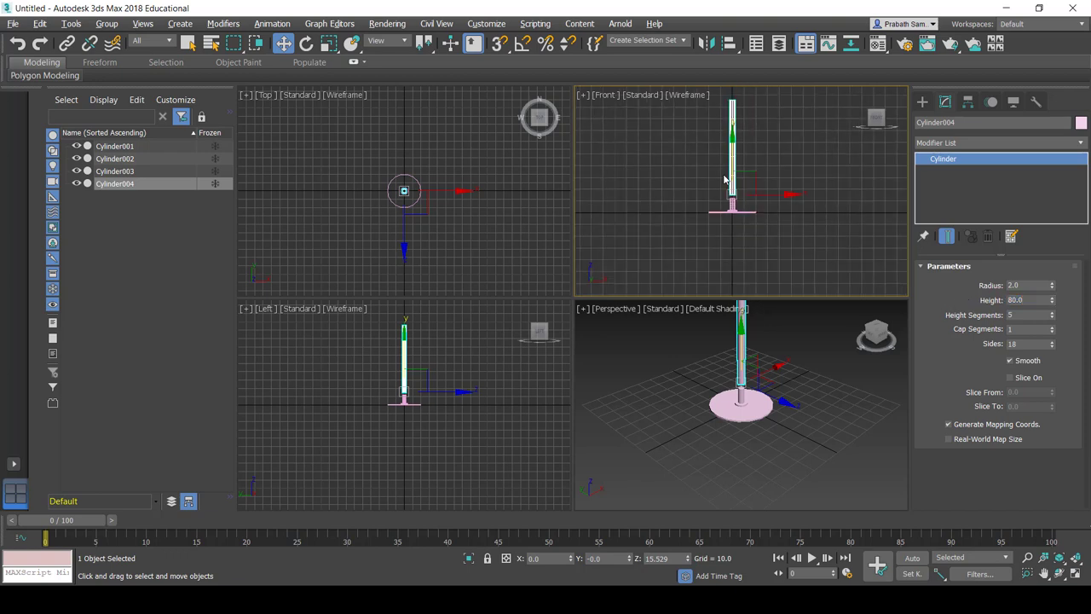
middle_drag(723, 179, 728, 215)
- Tilt the rod 40° right with angle snap, seat it on the stem, then copy it
key(e)
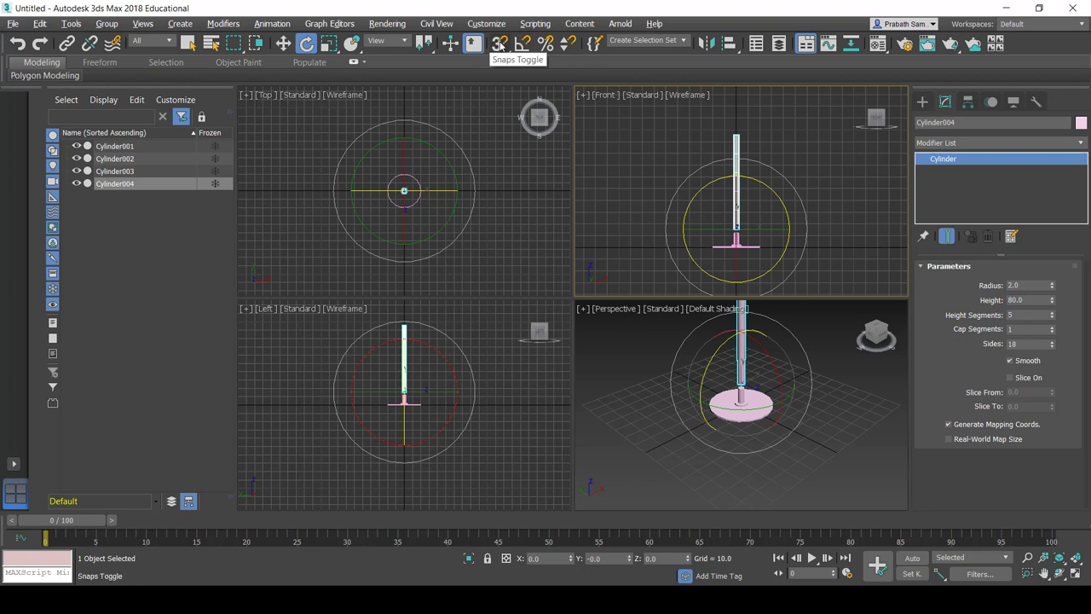
click(523, 45)
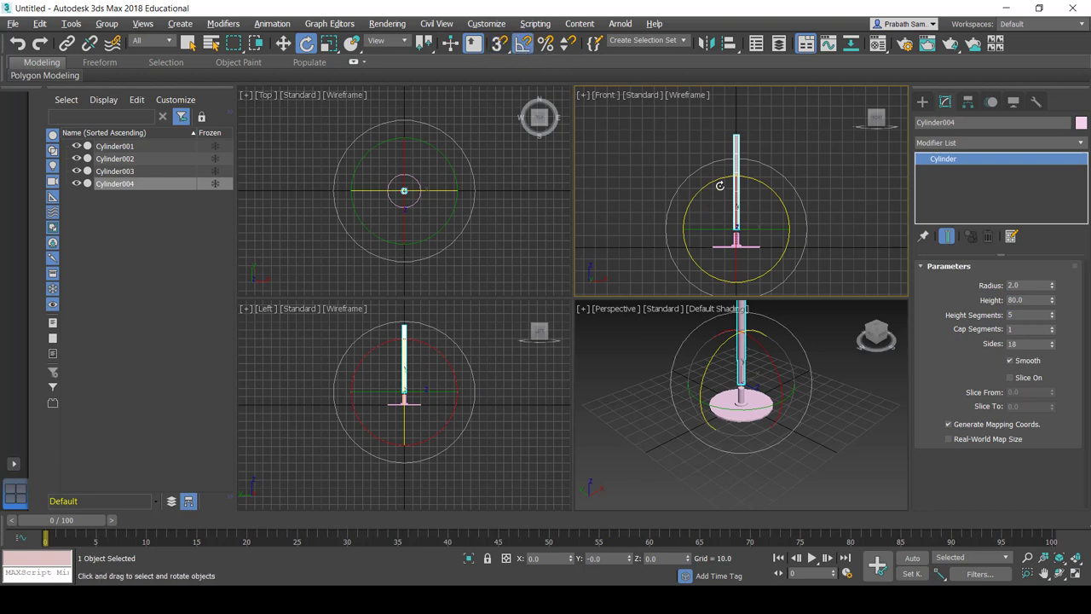
drag(701, 191, 725, 187)
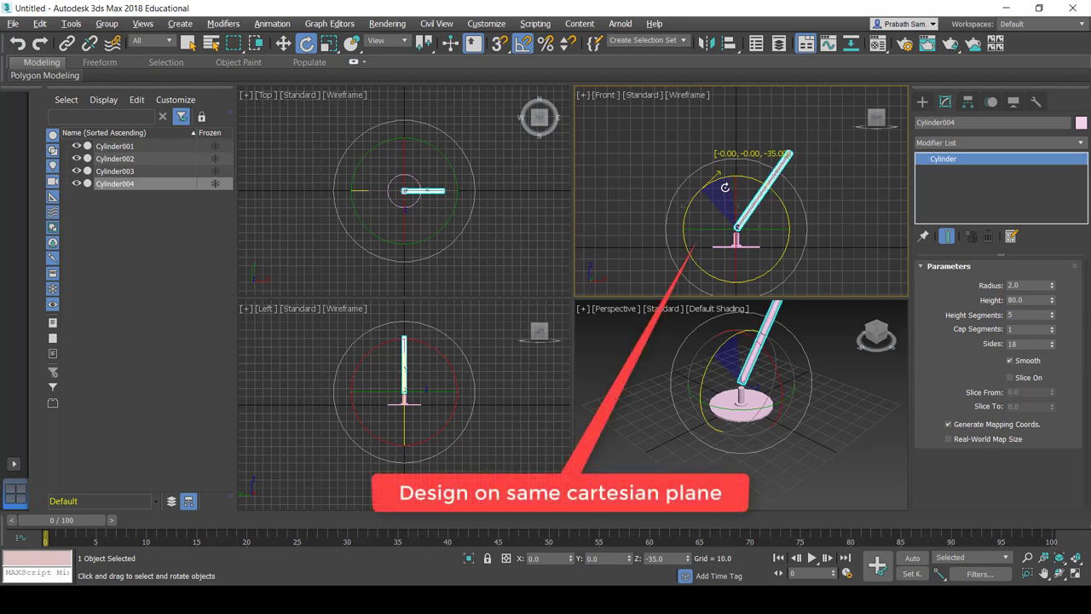
drag(725, 187, 729, 188)
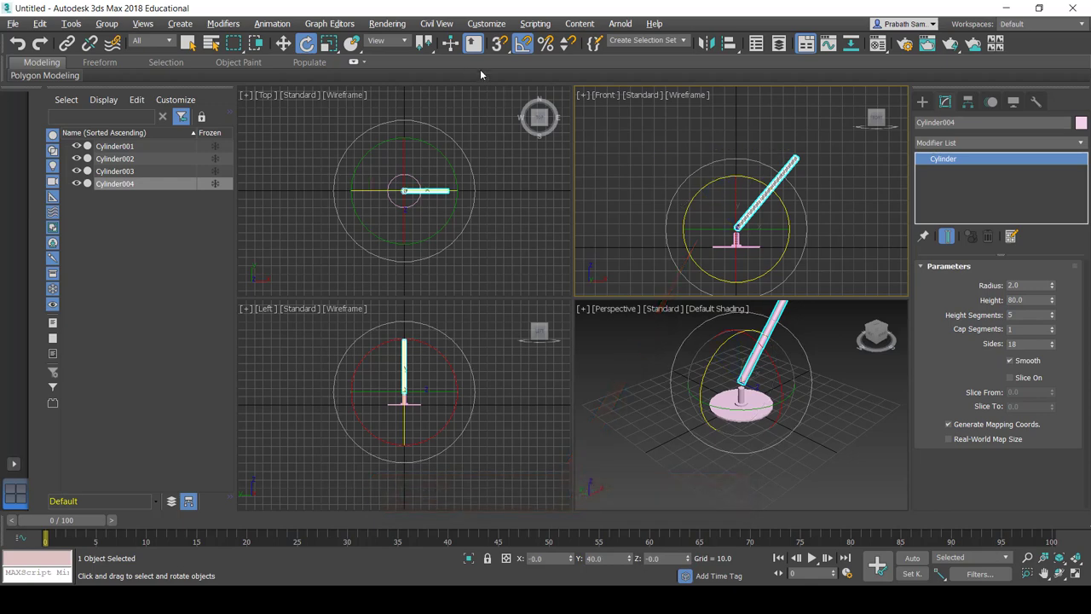
key(w)
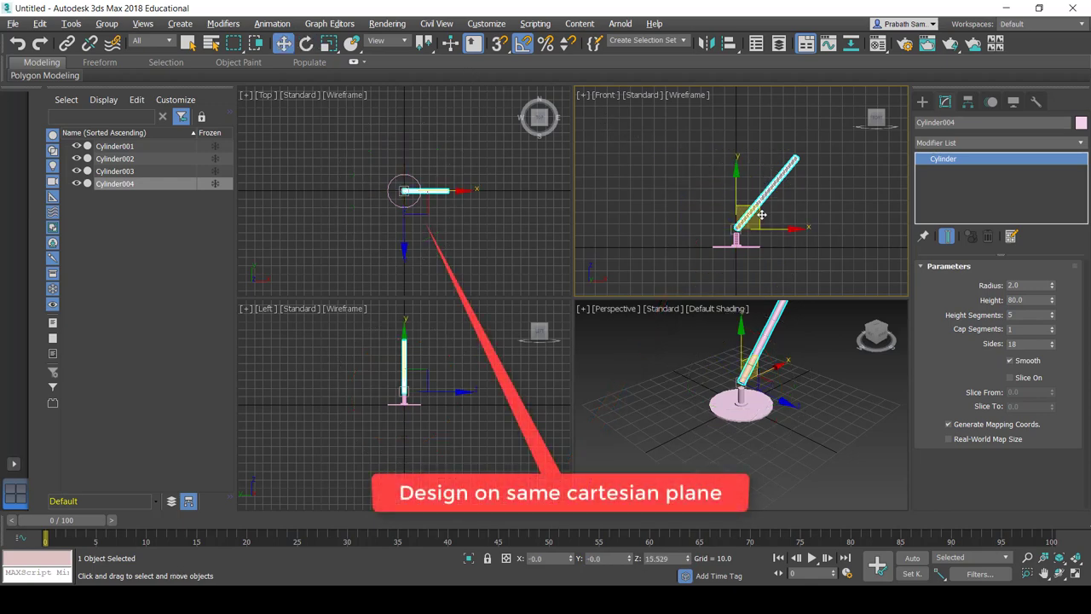
middle_drag(759, 214, 721, 229)
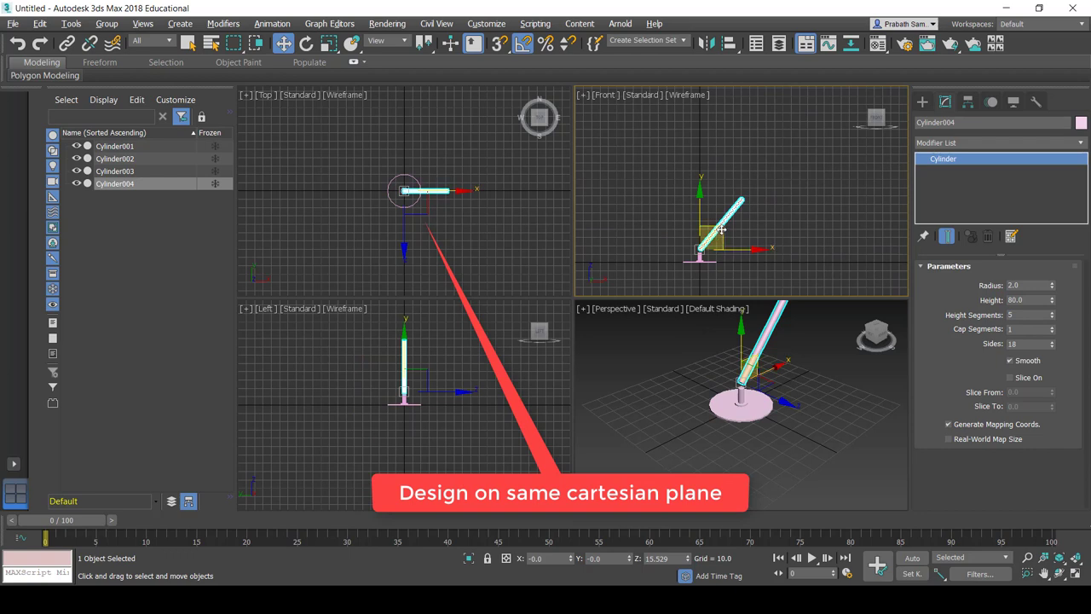
drag(721, 230, 764, 173)
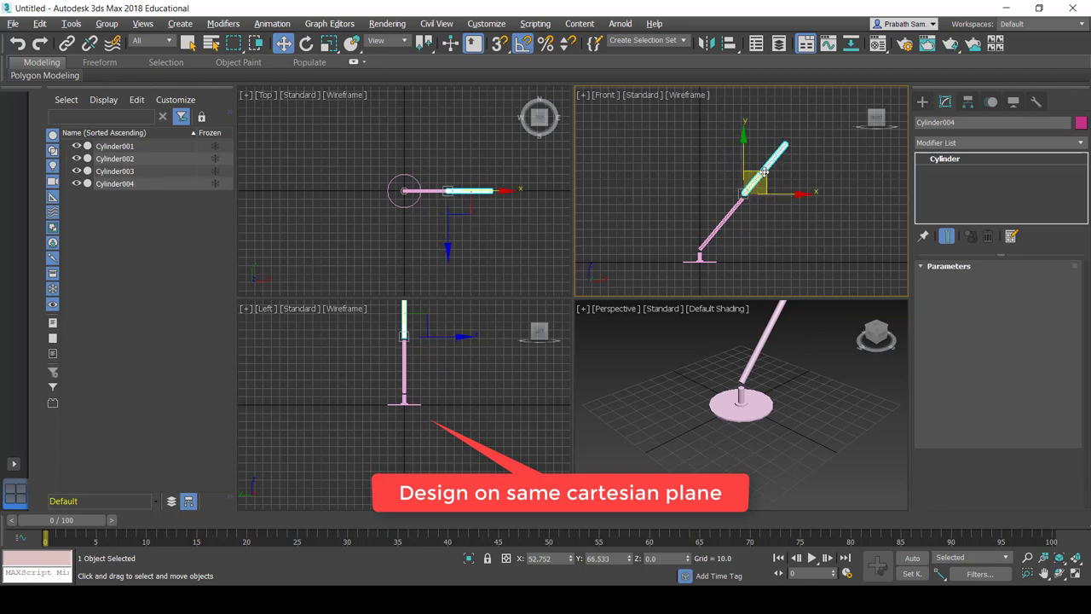
shift+drag(765, 172, 765, 172)
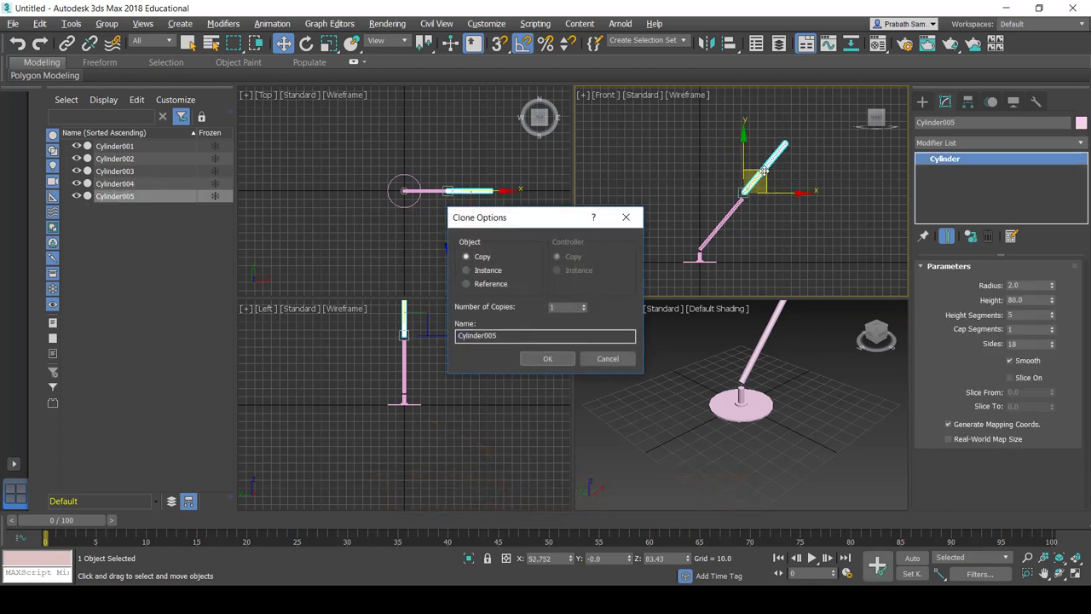
- Angle the copied rod back up-left onto the first rod's tip, then copy it again
click(546, 358)
key(e)
right_click(541, 358)
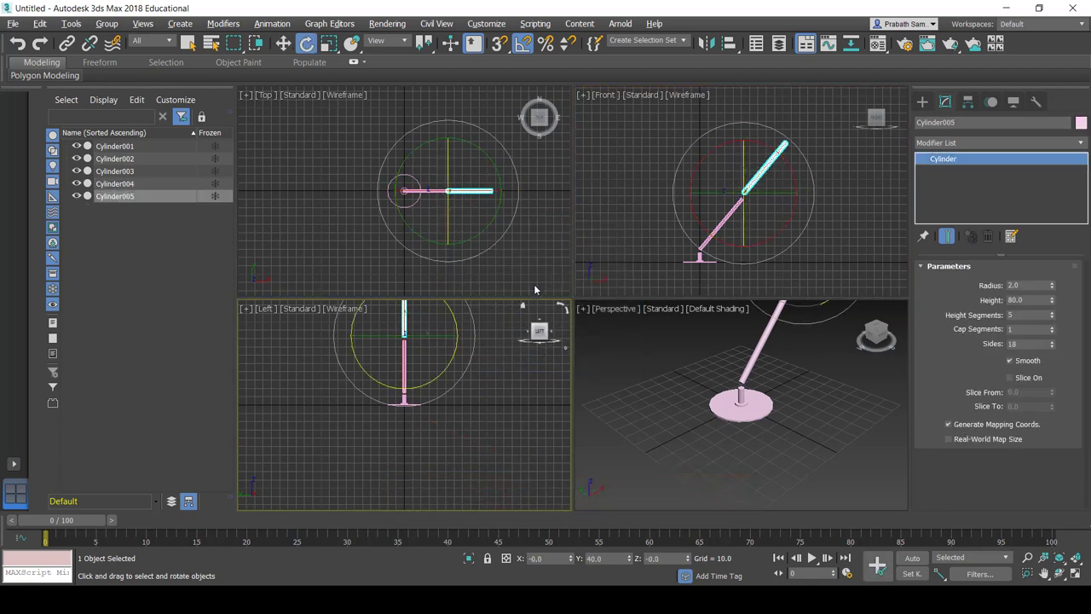
right_click(715, 152)
mouse_move(715, 150)
mouse_down()
mouse_move(682, 171)
mouse_move(681, 185)
mouse_up()
mouse_move(681, 179)
middle_down()
mouse_move(762, 219)
mouse_move(731, 174)
middle_up()
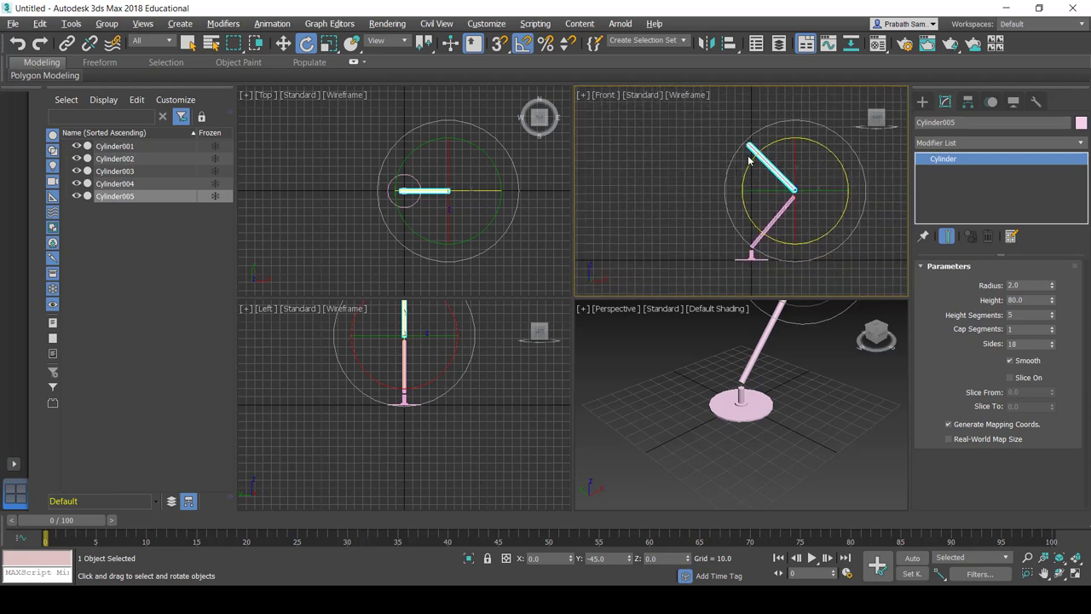
key(q)
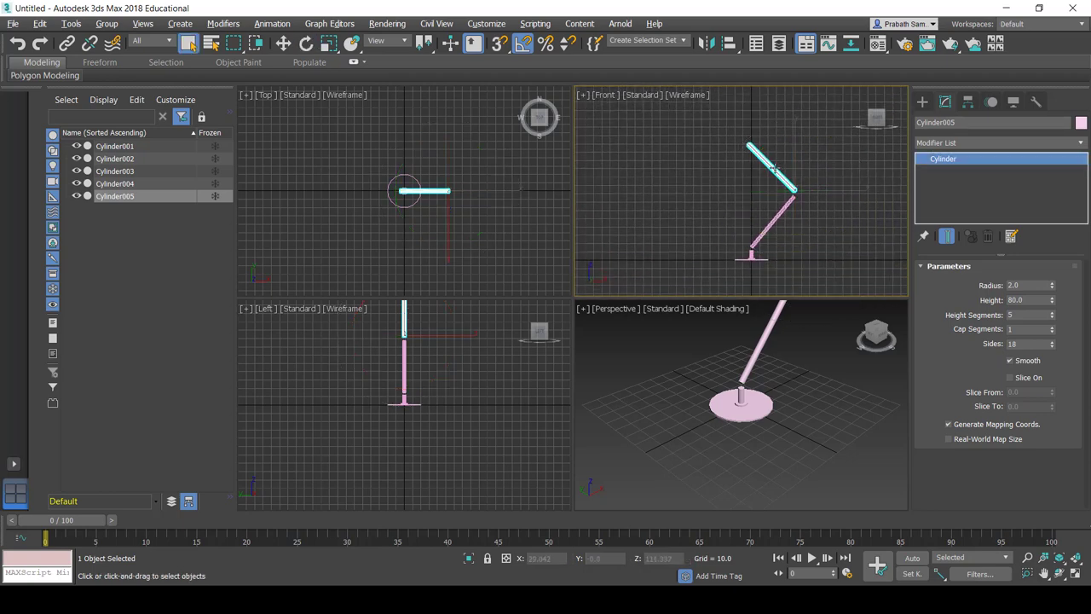
key(w)
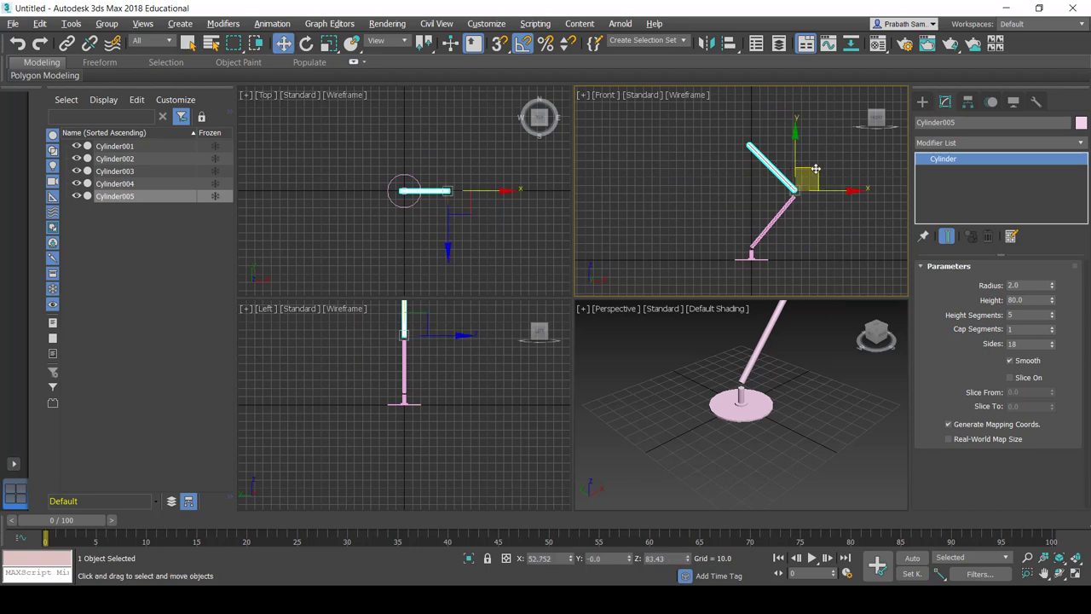
drag(813, 169, 763, 120)
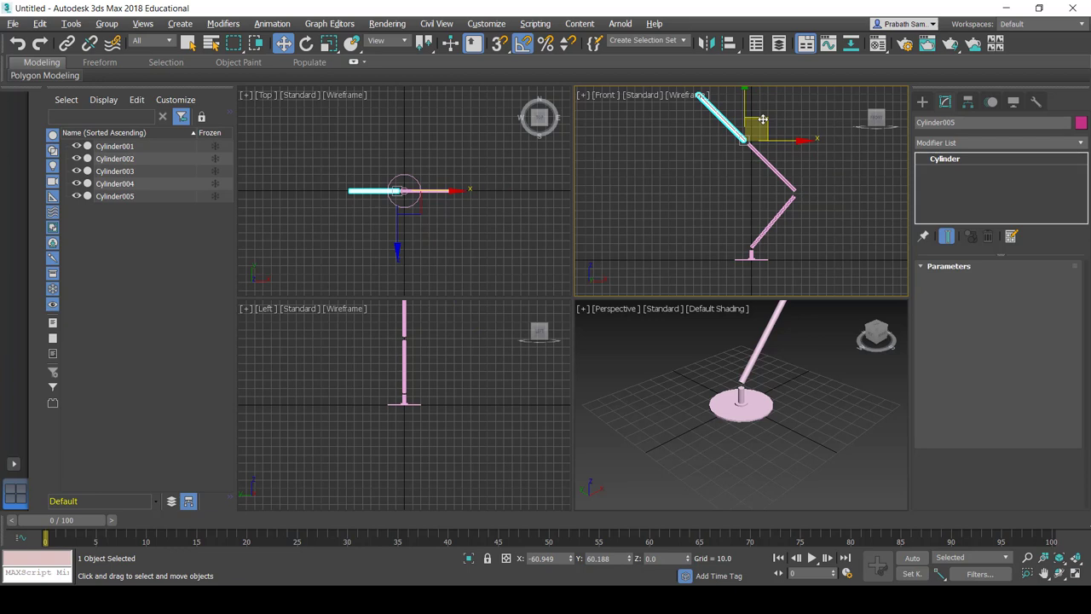
shift+click(762, 120)
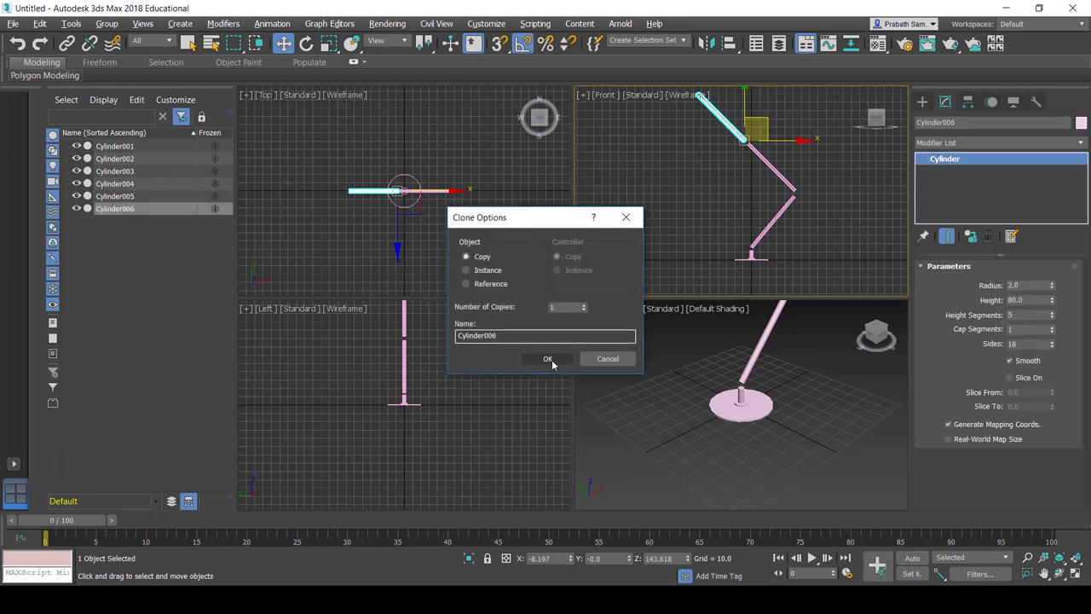
- Rotate the newest copy so it points down-left
click(548, 359)
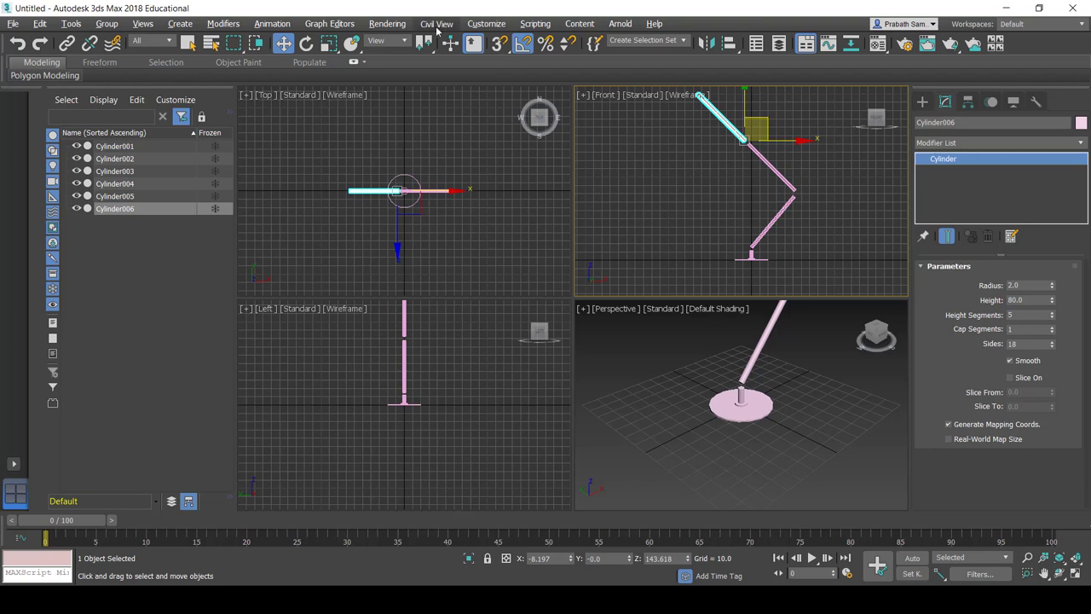
key(e)
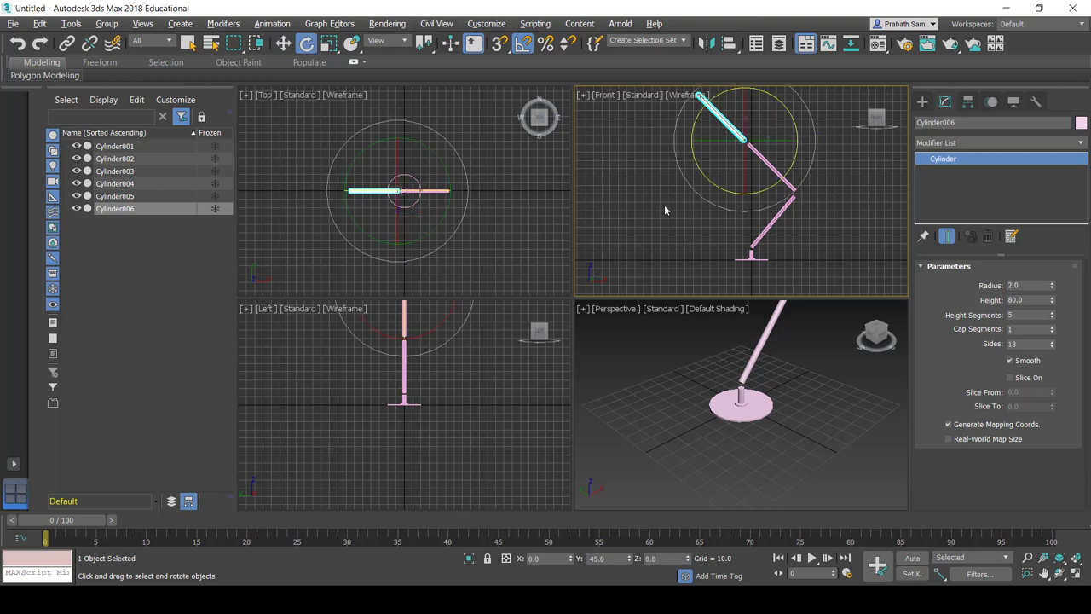
middle_drag(700, 126, 695, 168)
drag(693, 165, 696, 220)
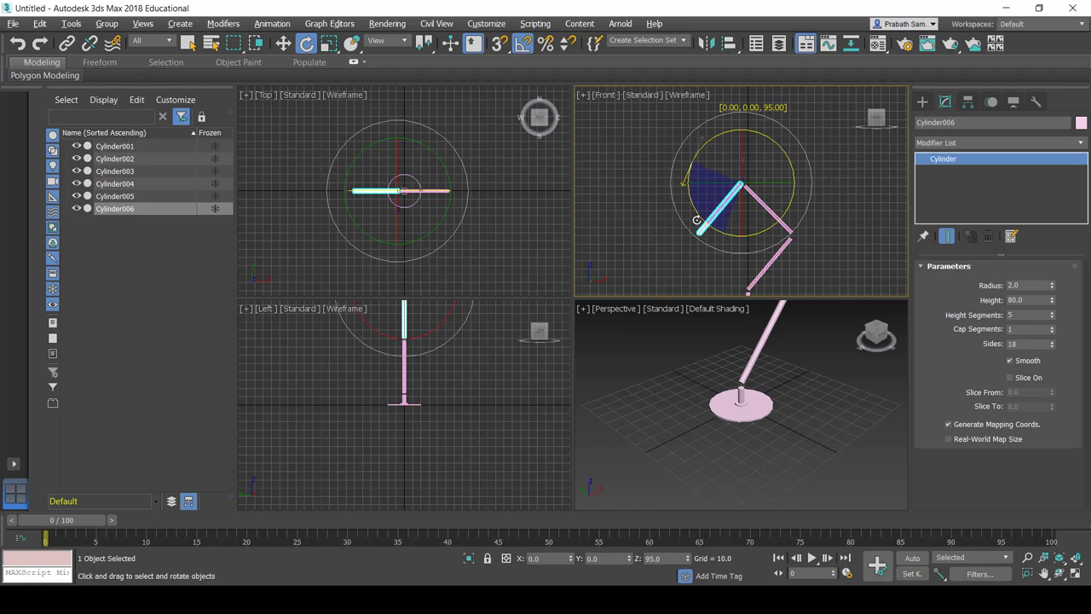
drag(699, 222, 701, 220)
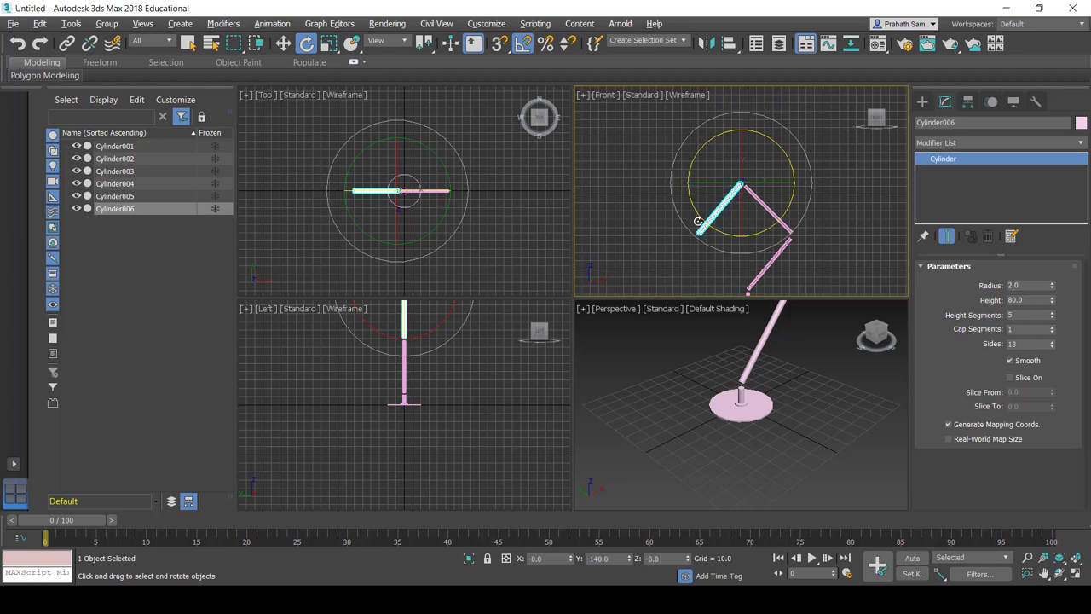
- Shorten the copy to a height of 10
double_click(1028, 300)
text(10)
key(Return)
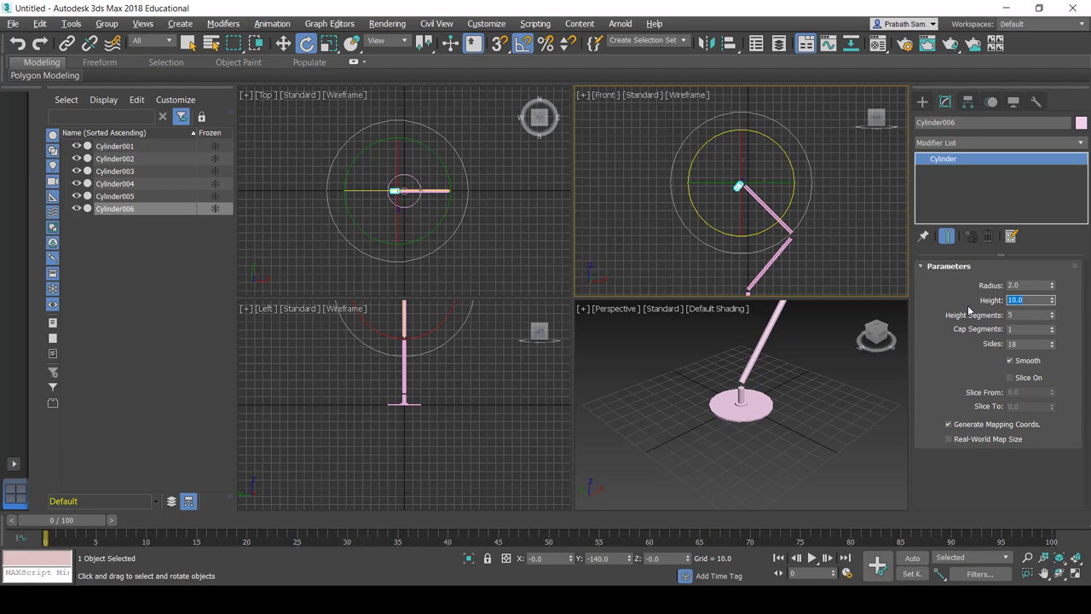
scroll(743, 189, up, 4)
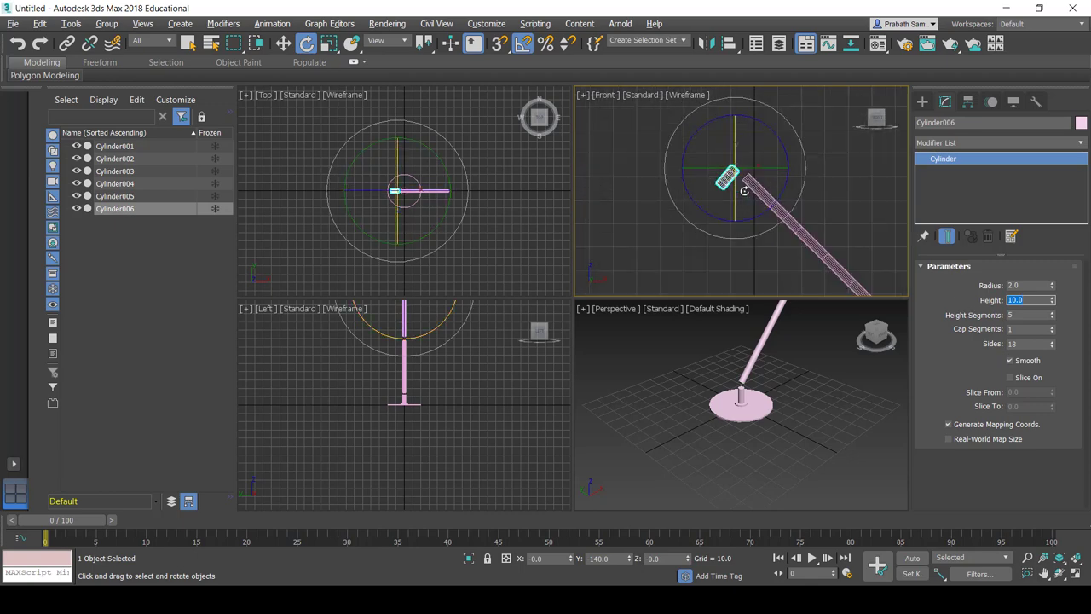
scroll(744, 191, down, 3)
middle_drag(745, 191, 707, 133)
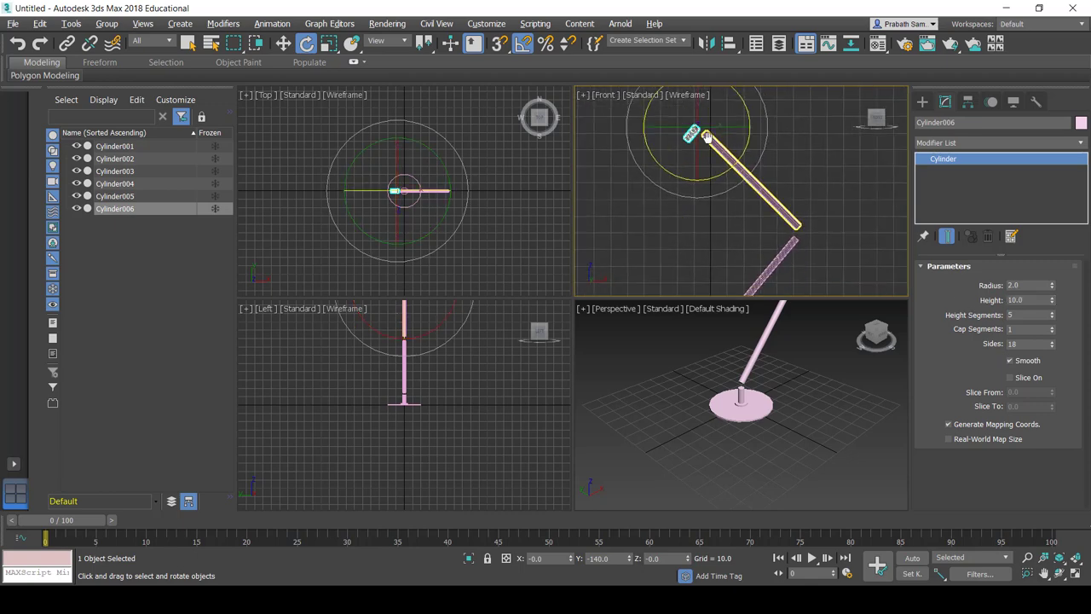
- Nudge the upper arm rod down and seat the short cylinder on its upper tip
key(w)
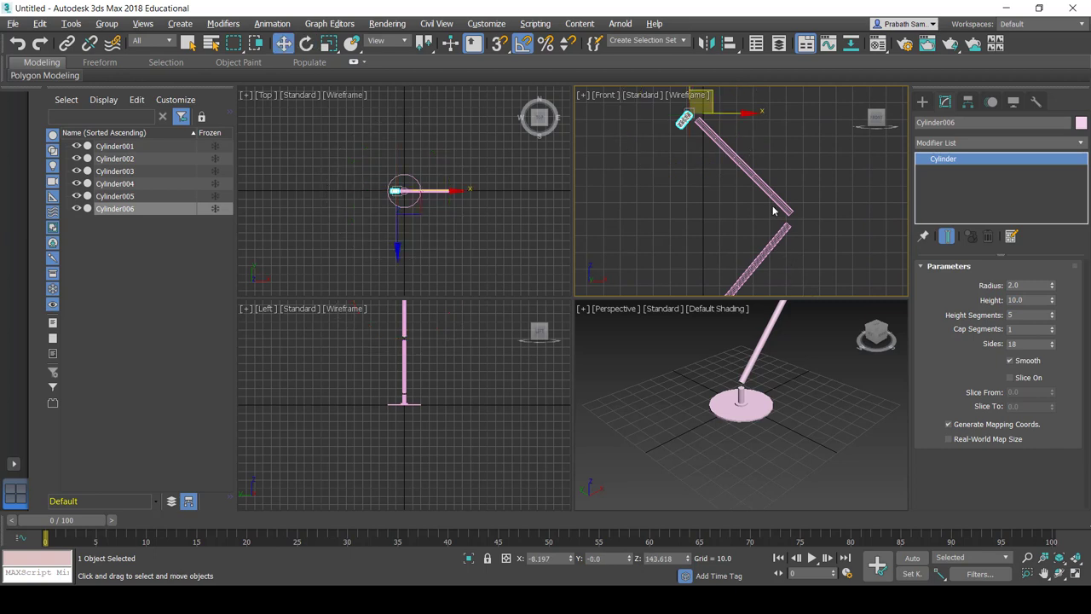
click(773, 201)
click(773, 201)
drag(804, 188, 802, 191)
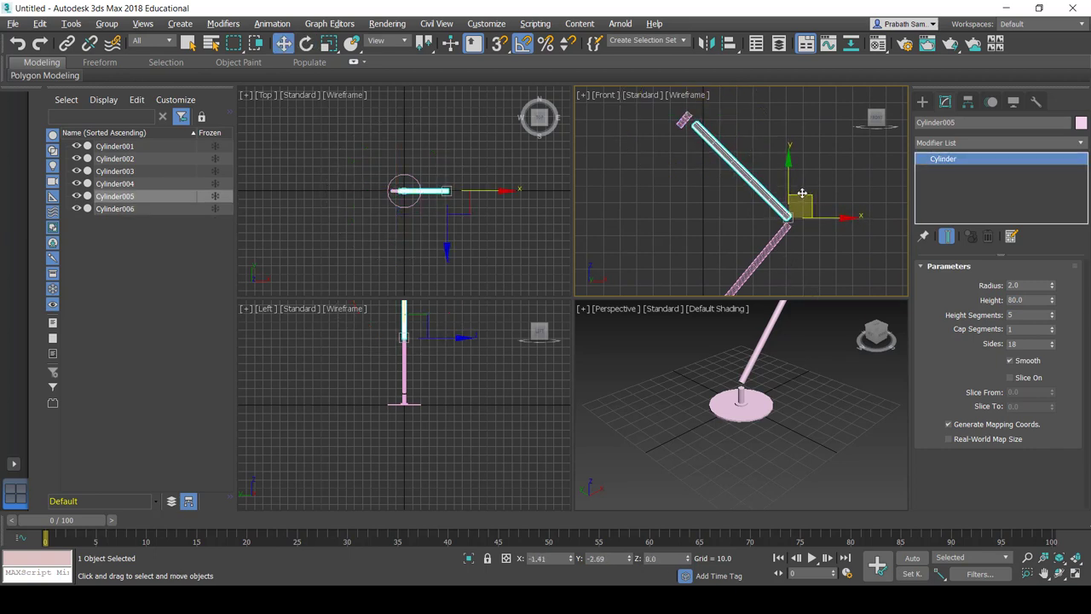
click(685, 120)
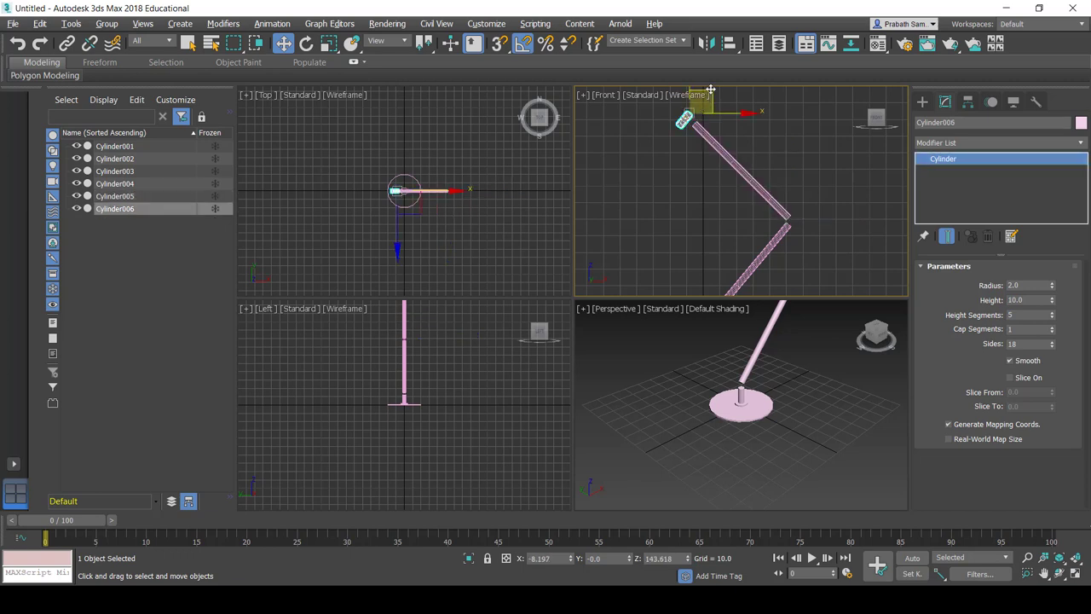
drag(708, 101, 703, 108)
ctrl+alt+middle_drag(704, 109, 721, 138)
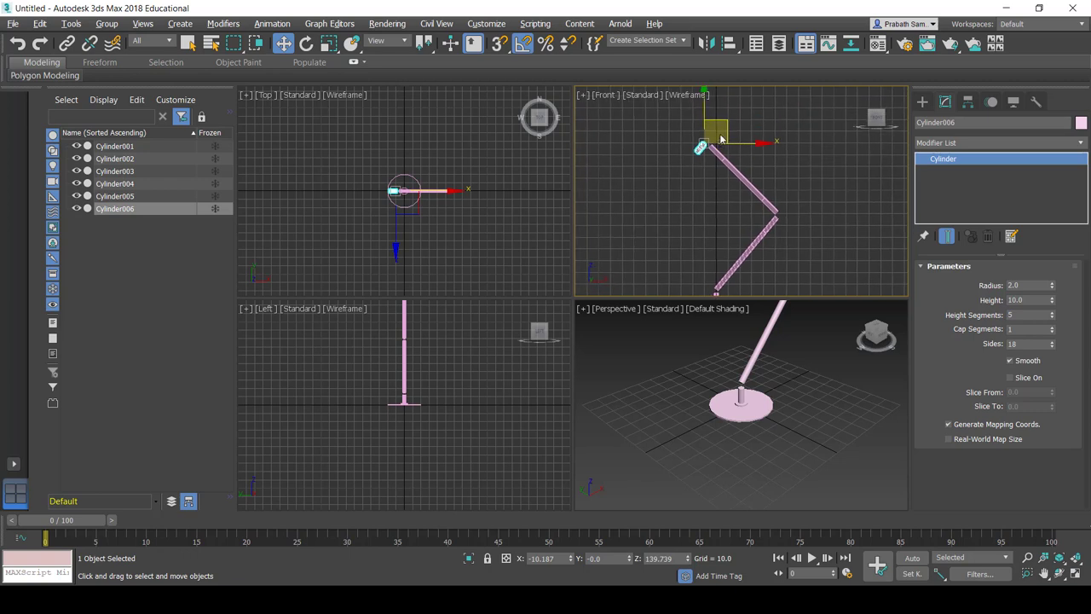
drag(722, 120, 723, 121)
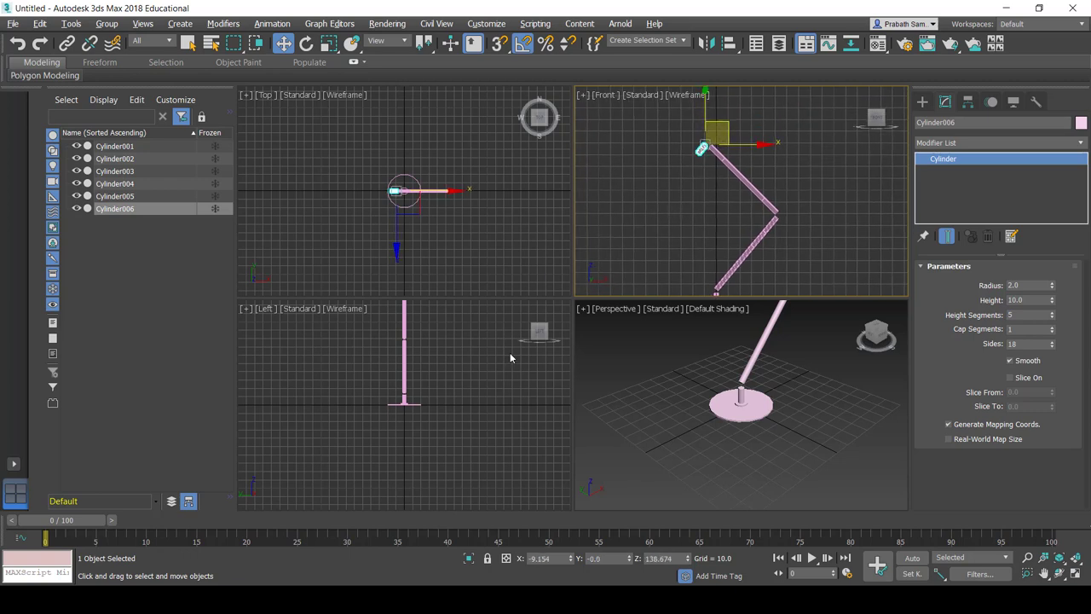
scroll(690, 205, up, 3)
scroll(694, 205, up, 3)
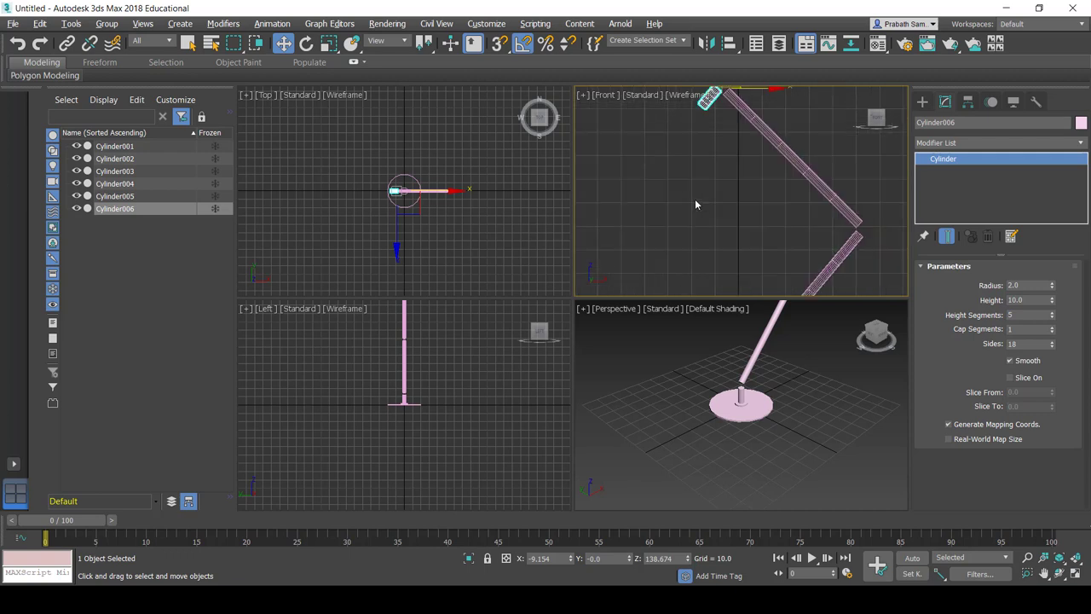
- Create a sphere of radius 5.0 in the Top view at the arm's base
click(926, 102)
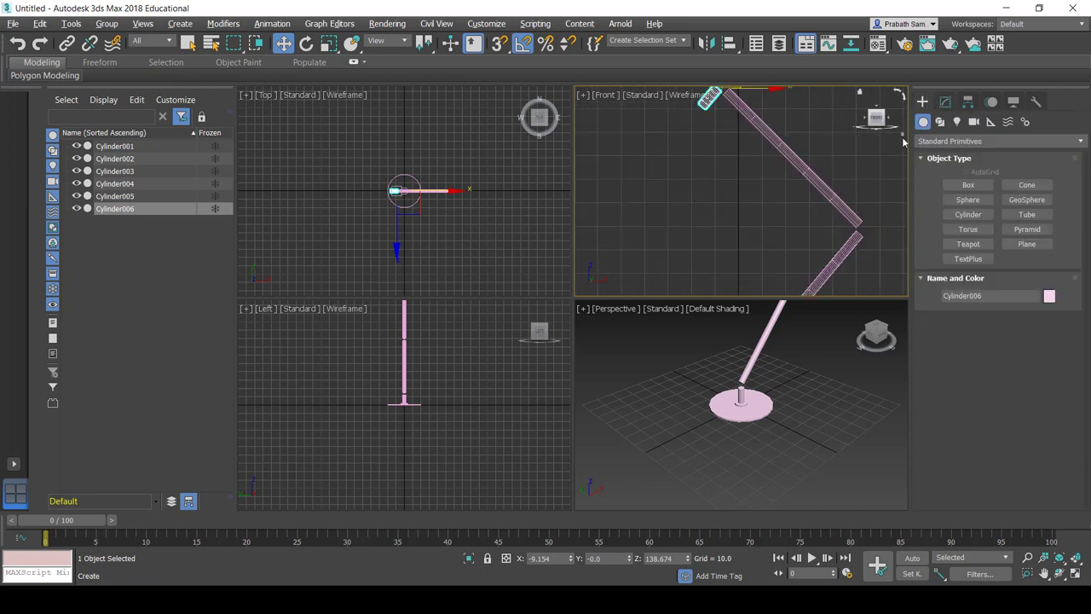
click(967, 199)
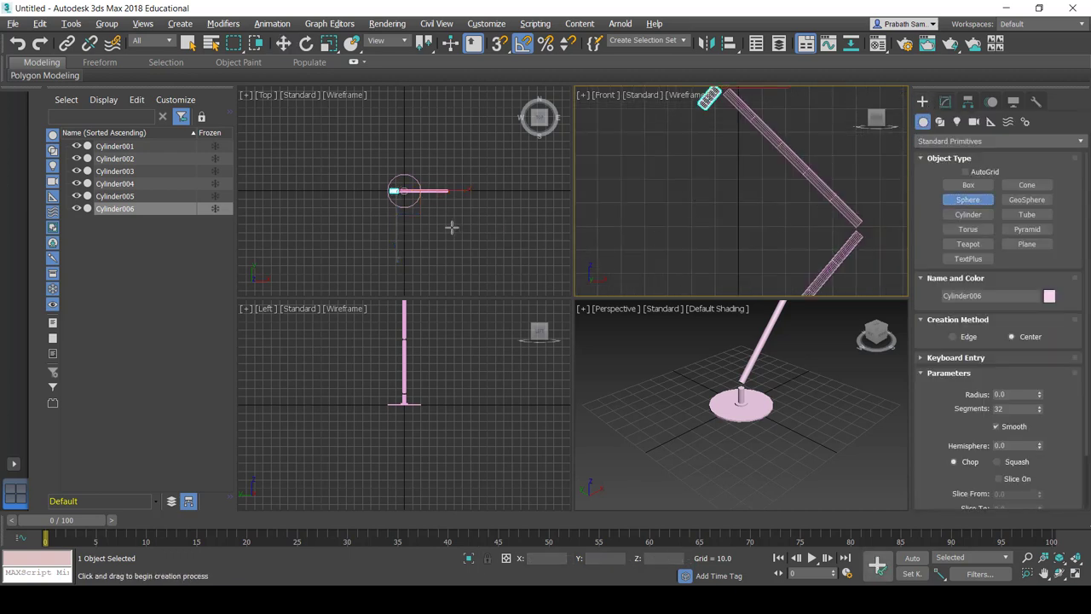
scroll(403, 190, up, 10)
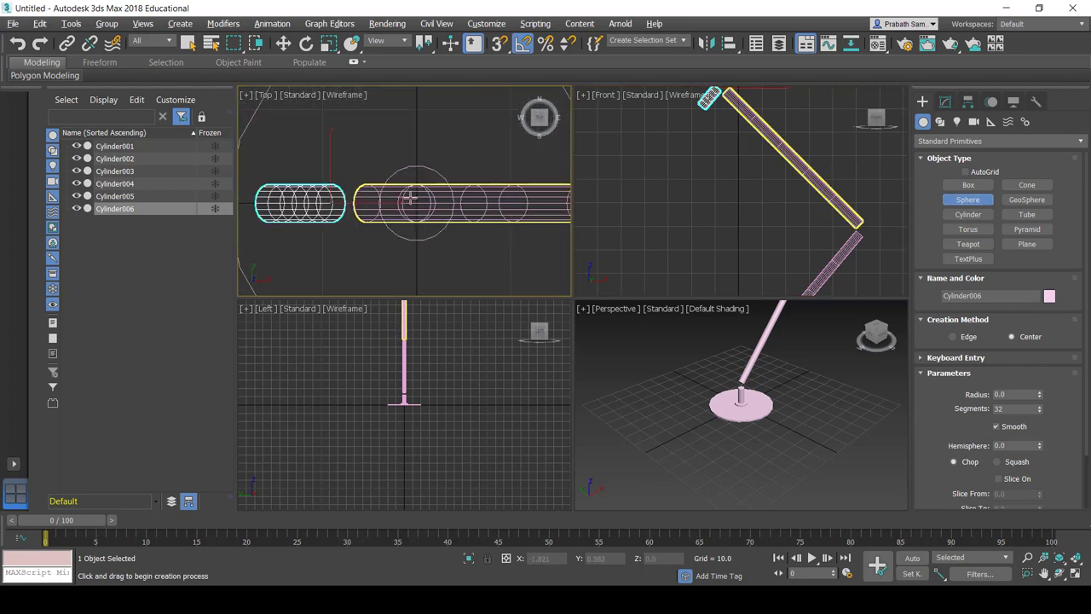
drag(415, 202, 449, 237)
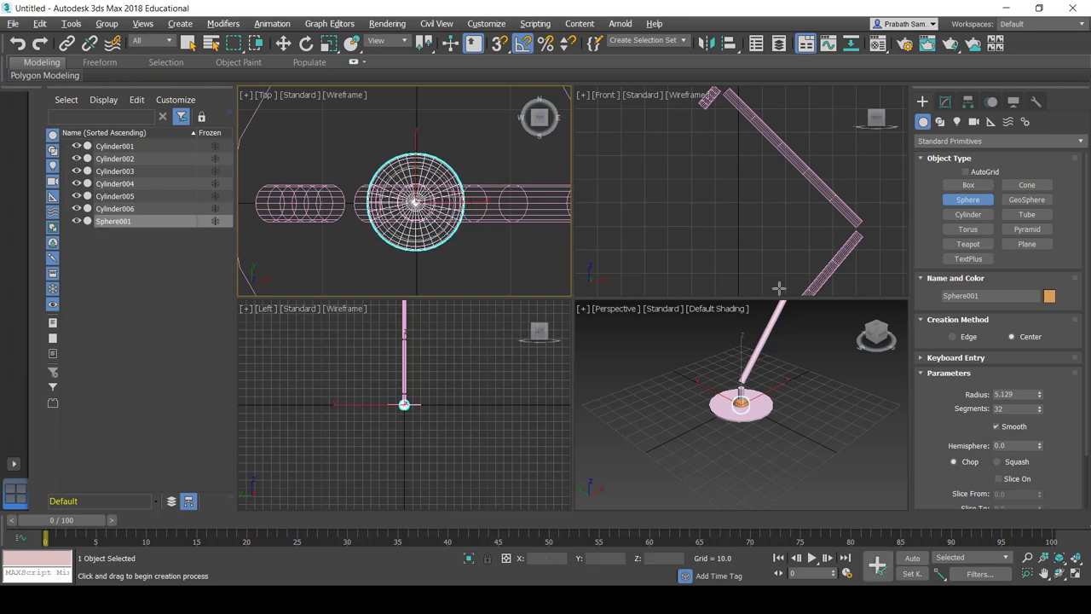
double_click(1018, 395)
text(5.0)
key(Return)
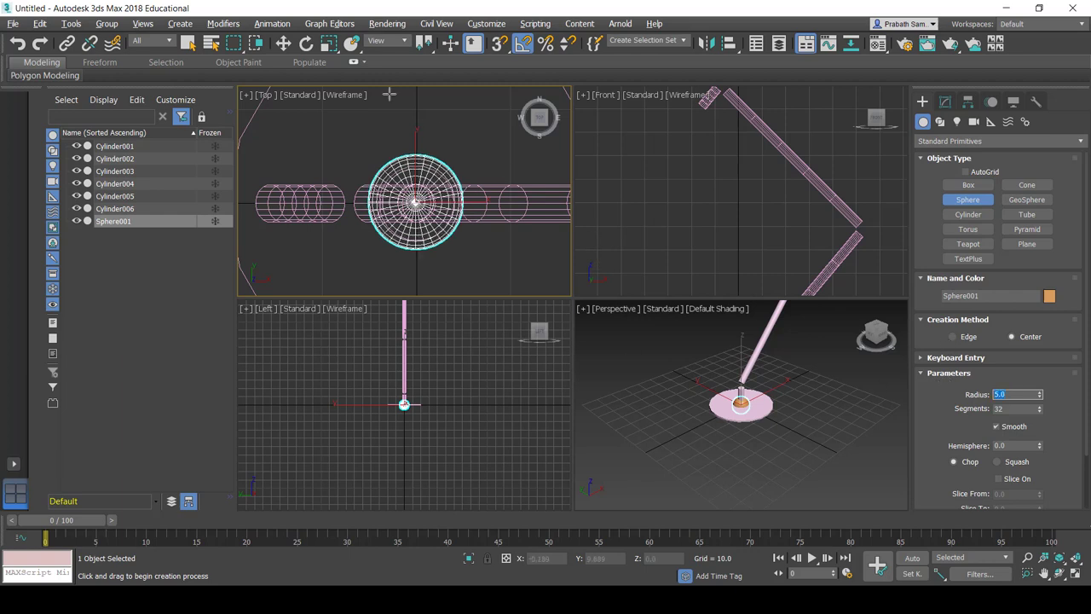
- Raise the sphere in the Front view to the lower arm's end
click(283, 43)
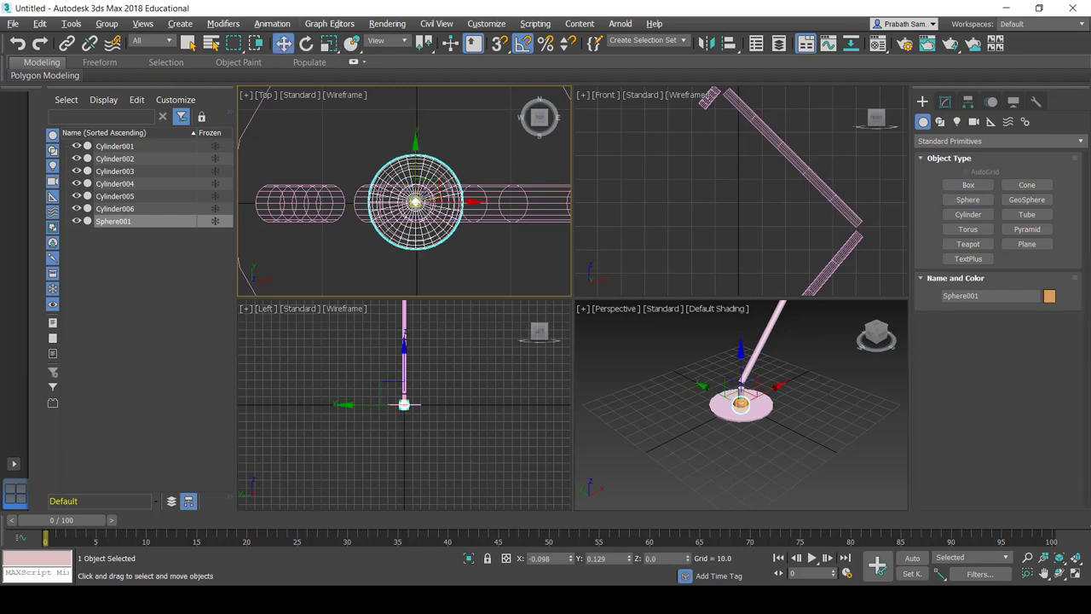
scroll(747, 205, down, 2)
middle_drag(748, 227, 738, 170)
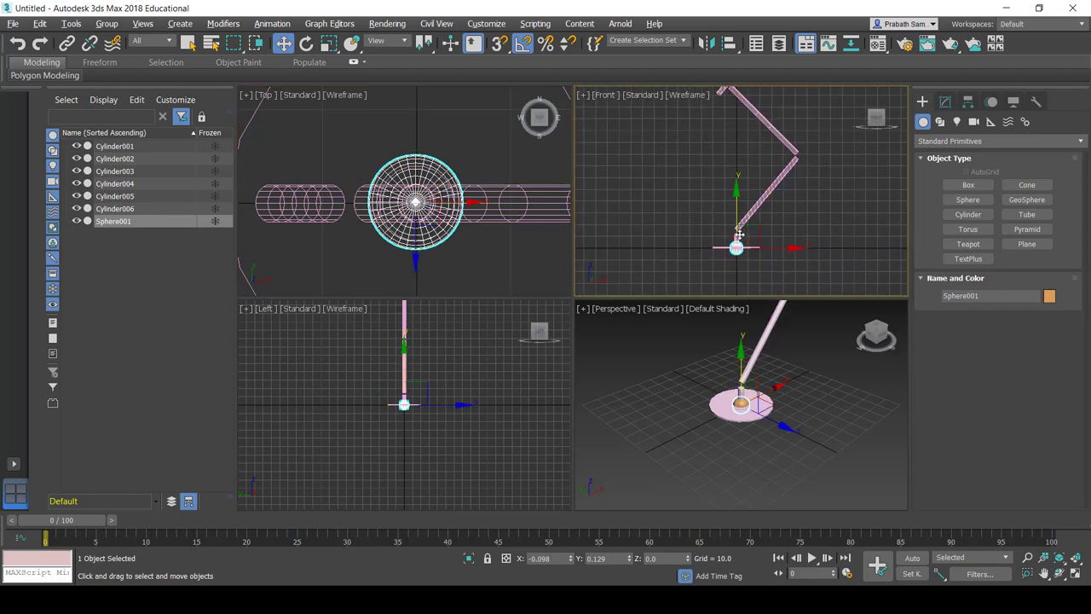
scroll(738, 171, up, 3)
drag(747, 252, 733, 176)
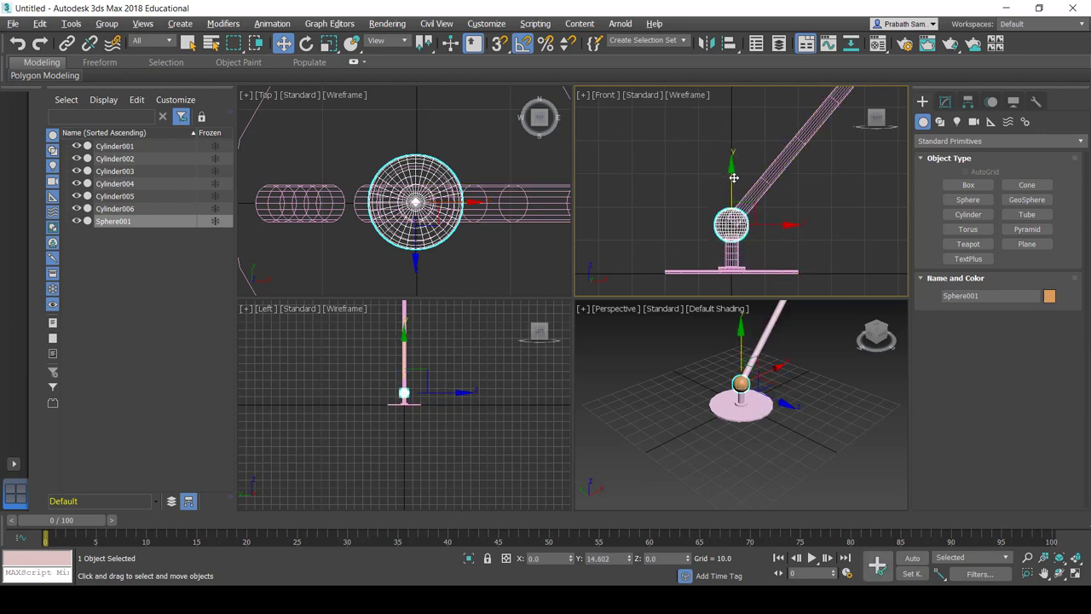
scroll(800, 129, down, 3)
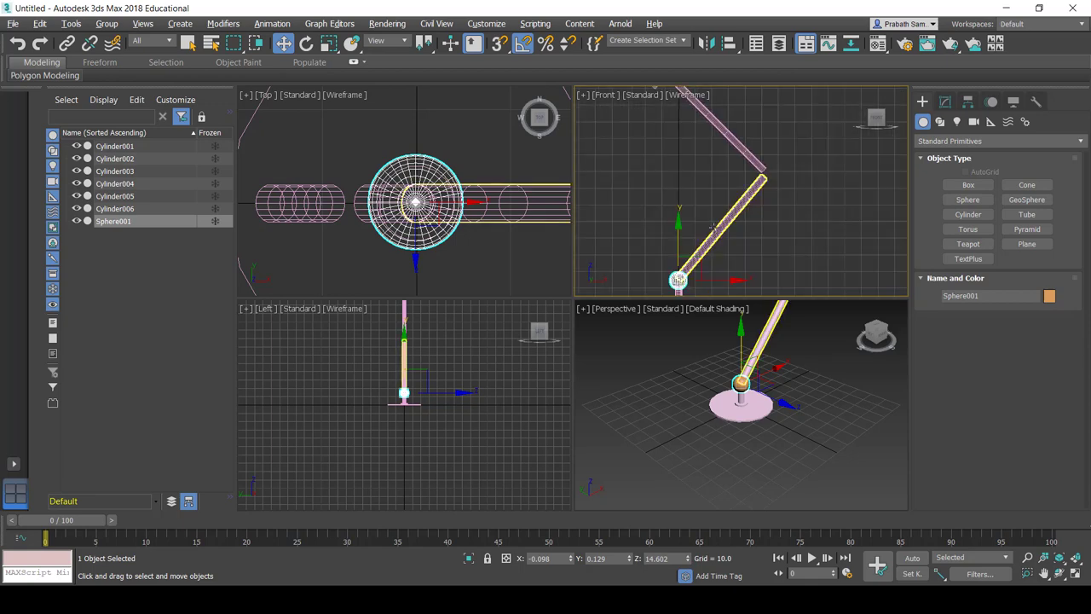
- Draw a cylinder at the elbow with radius 4.0 and height 20
click(968, 214)
scroll(784, 181, up, 2)
scroll(772, 177, up, 2)
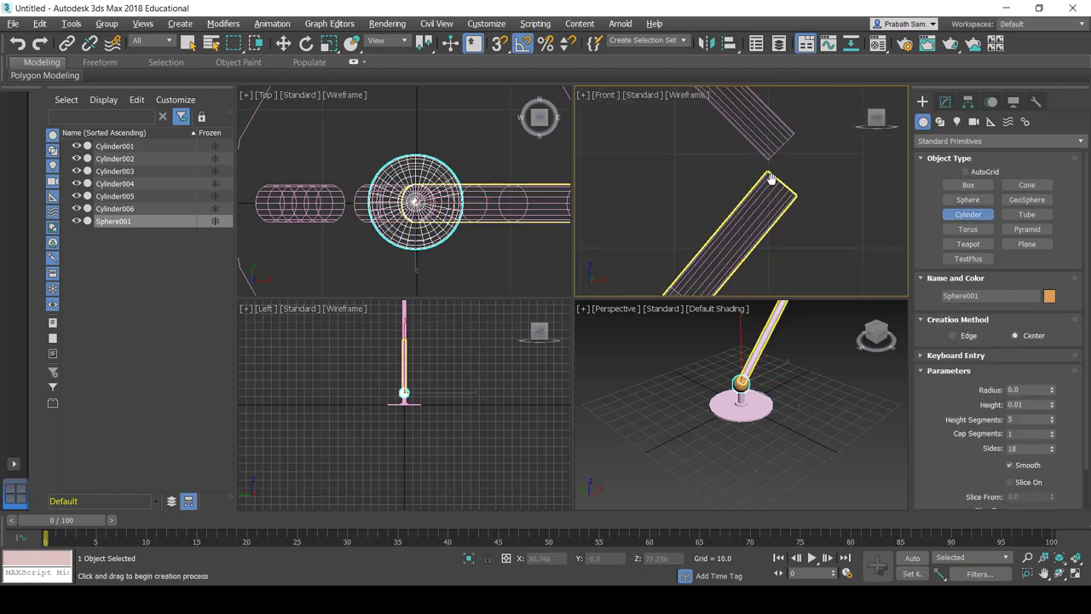
middle_drag(771, 178, 739, 196)
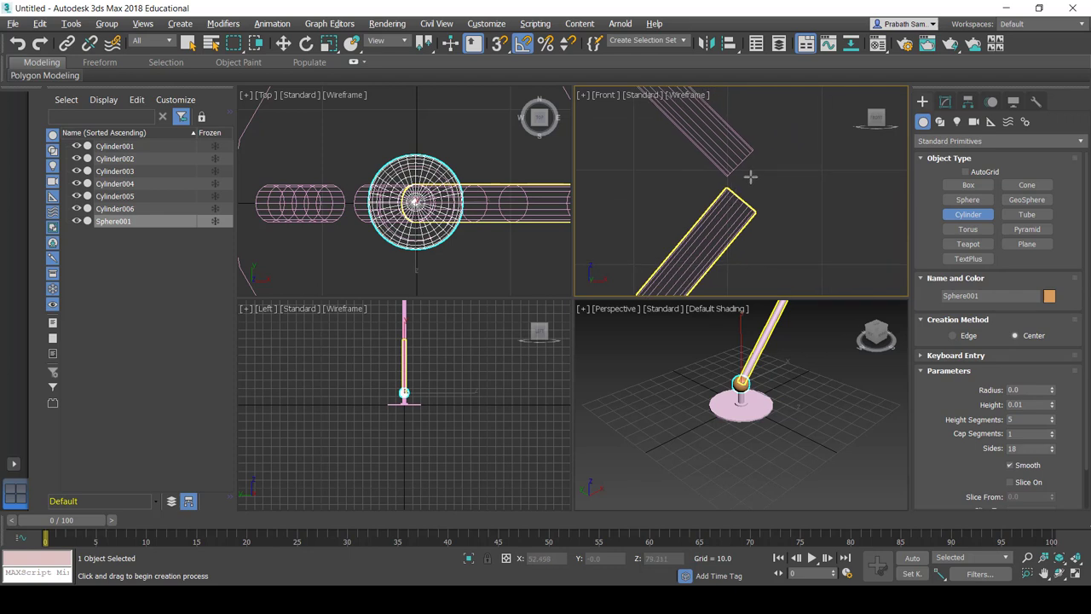
drag(750, 177, 780, 206)
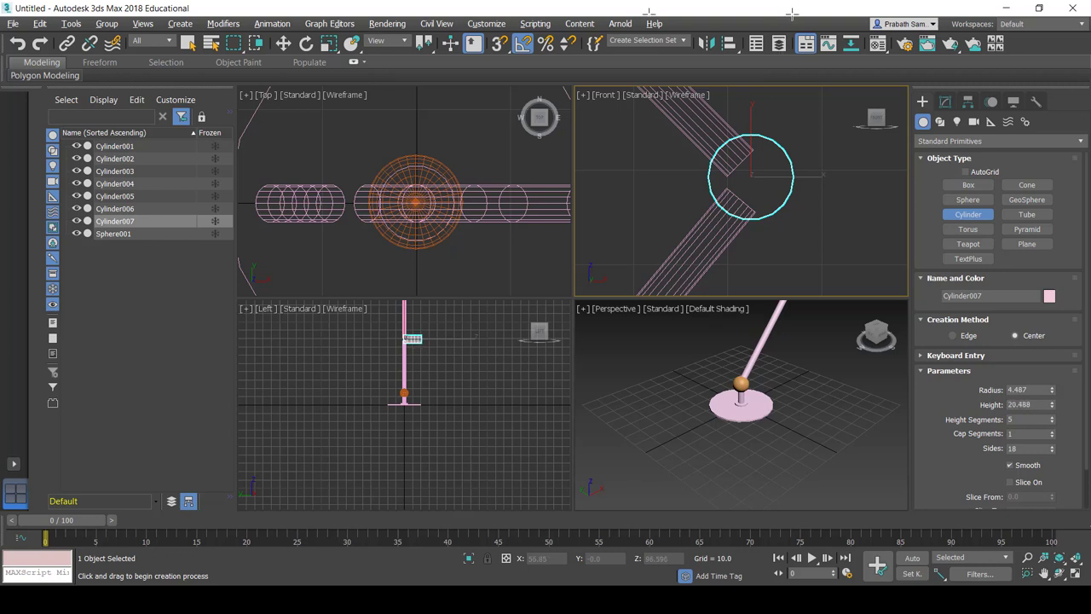
double_click(1028, 390)
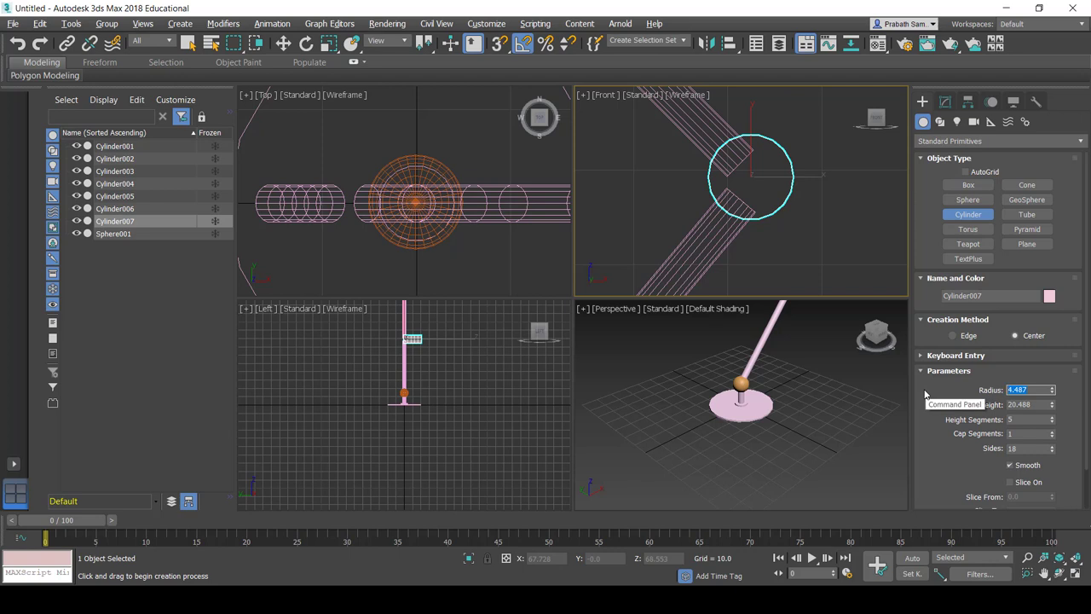
text(4)
key(Tab)
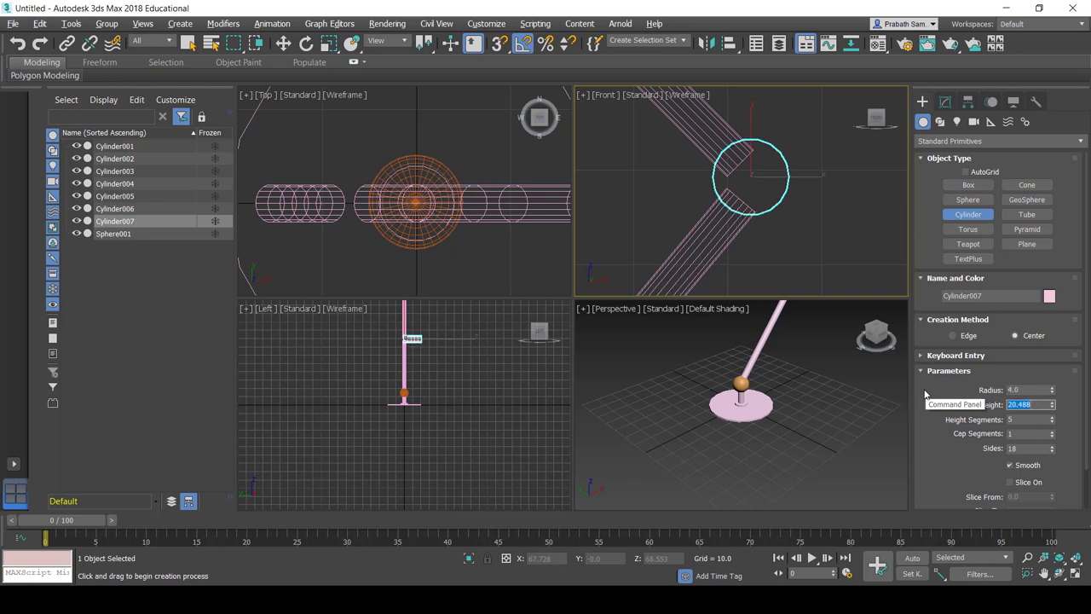
text(20)
- Move the hinge cylinder across the arm and down onto the elbow joint
scroll(467, 200, down, 5)
scroll(467, 201, up, 4)
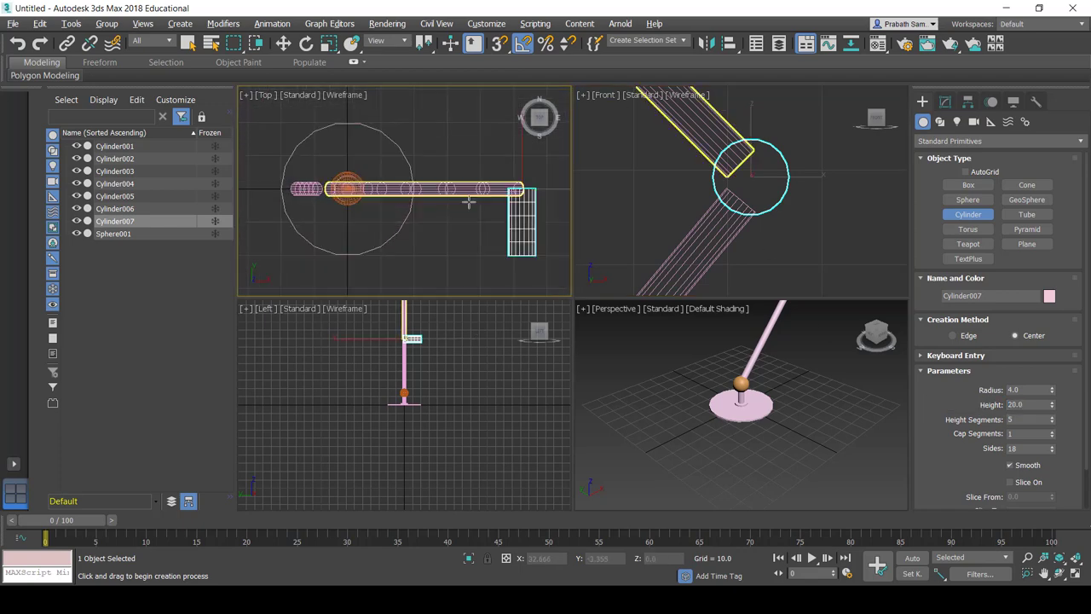
scroll(467, 200, up, 3)
key(w)
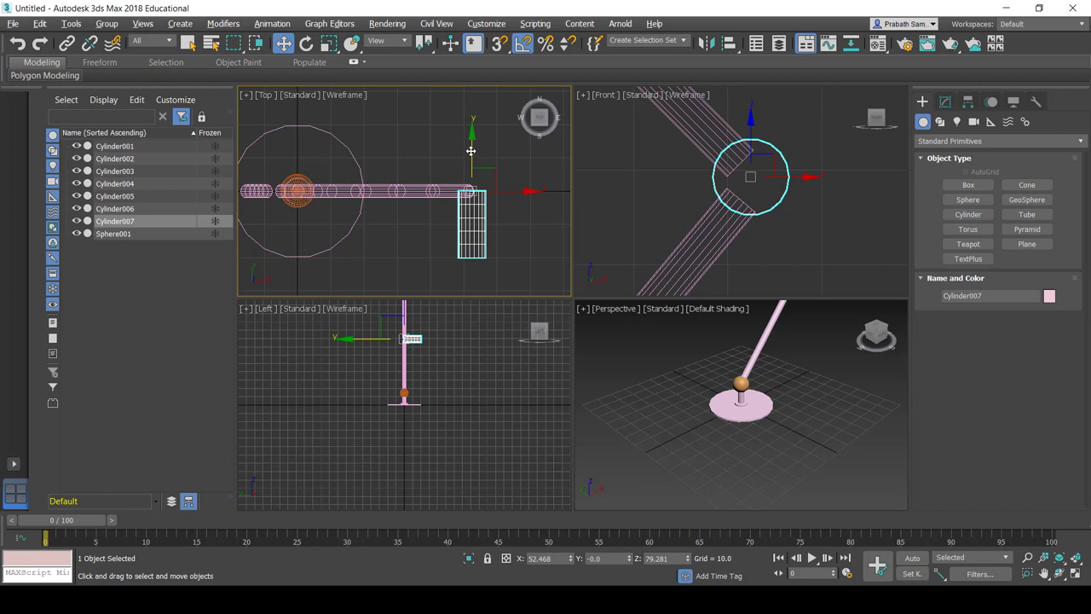
drag(472, 150, 472, 136)
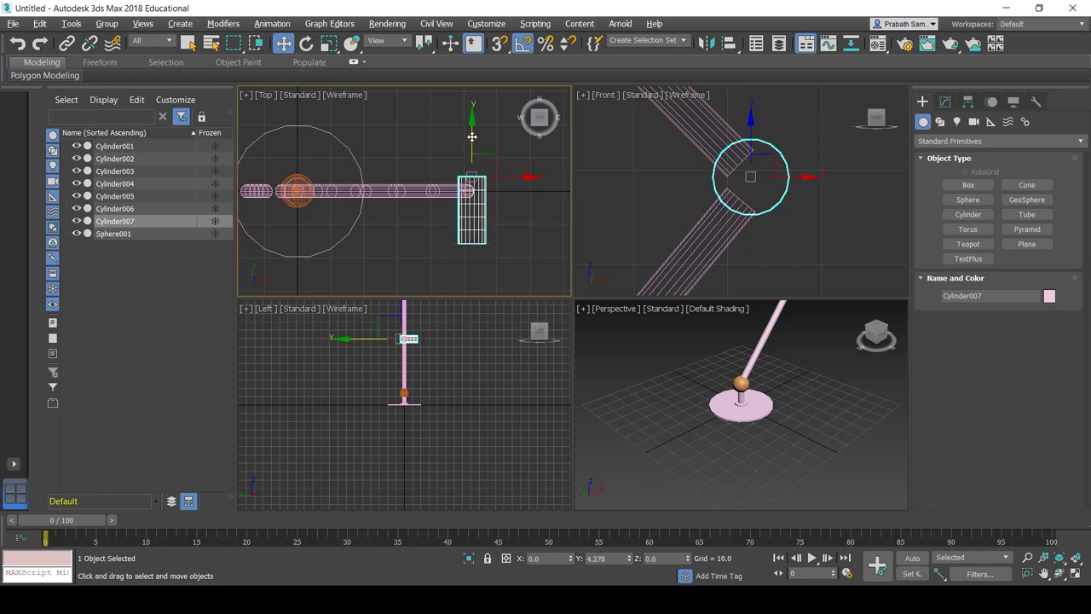
click(753, 138)
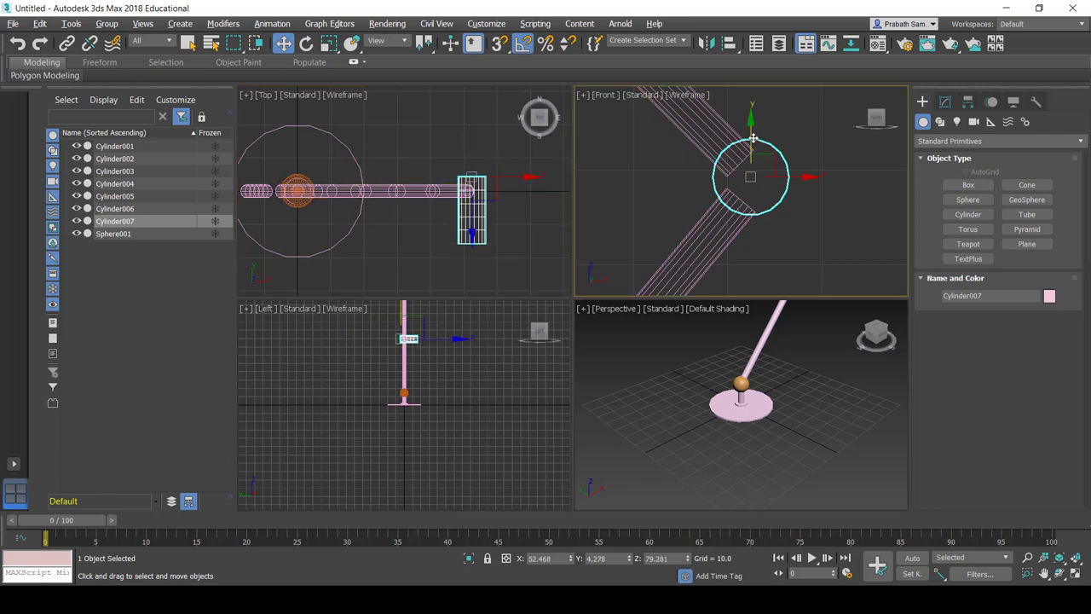
drag(750, 137, 750, 141)
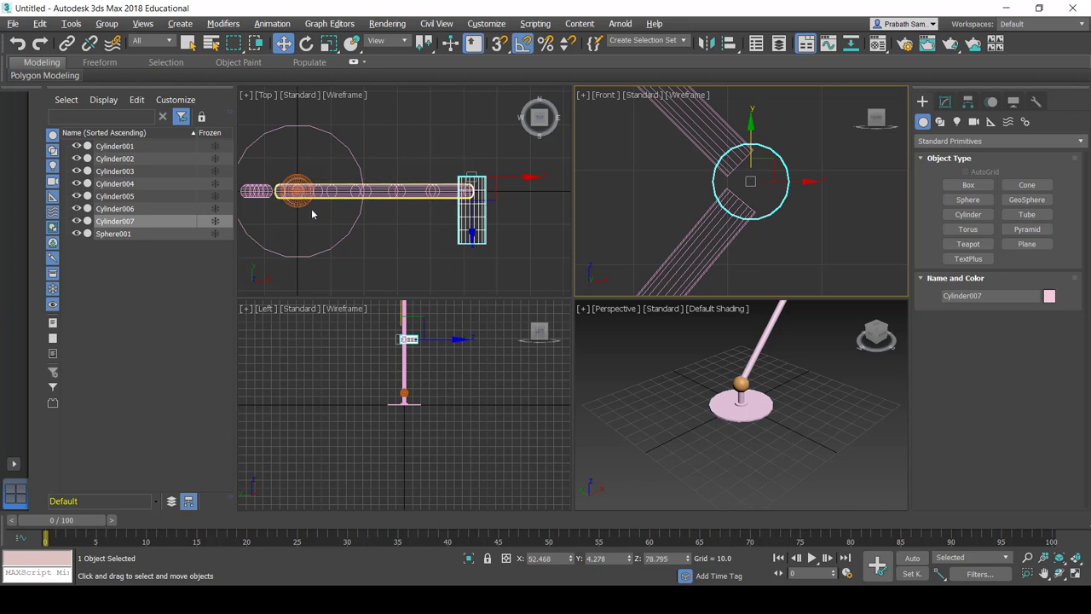
scroll(326, 209, down, 3)
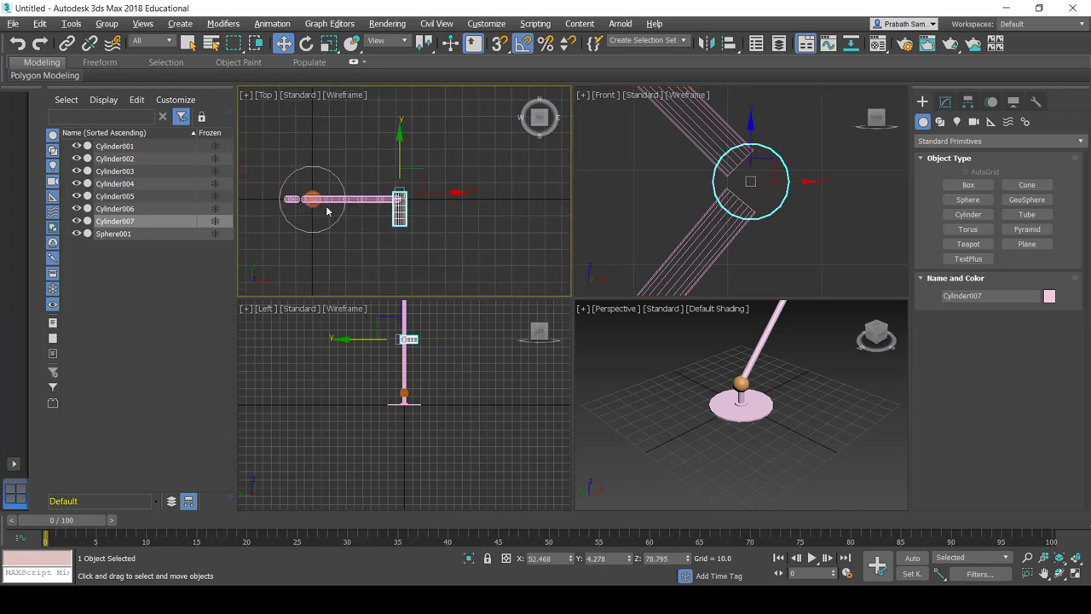
scroll(604, 167, down, 5)
middle_drag(606, 170, 726, 212)
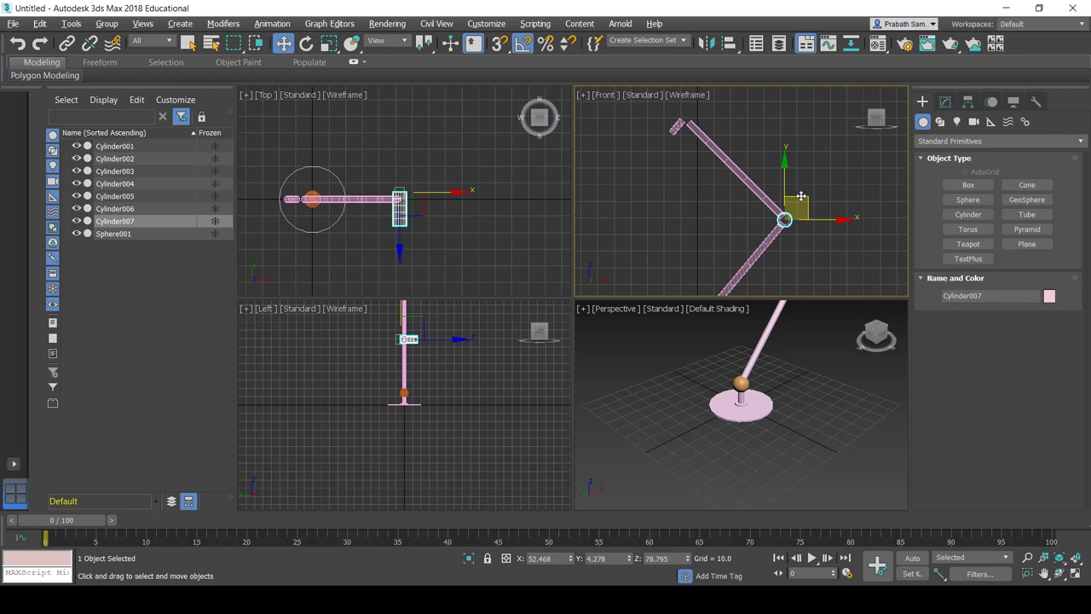
- Copy the hinge cylinder up onto the arm's top joint
drag(803, 197, 707, 100)
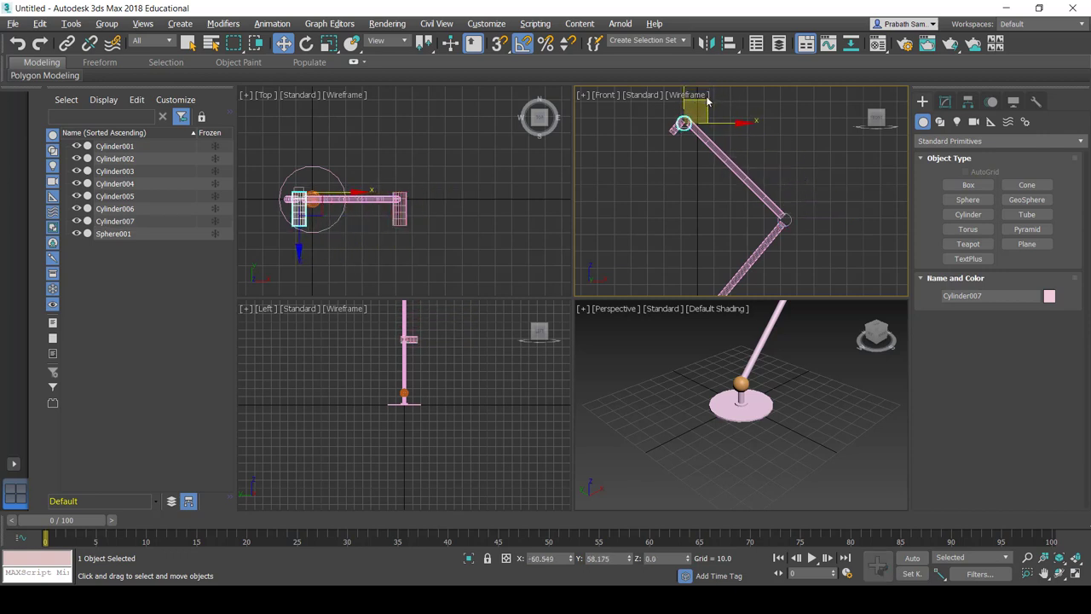
click(549, 363)
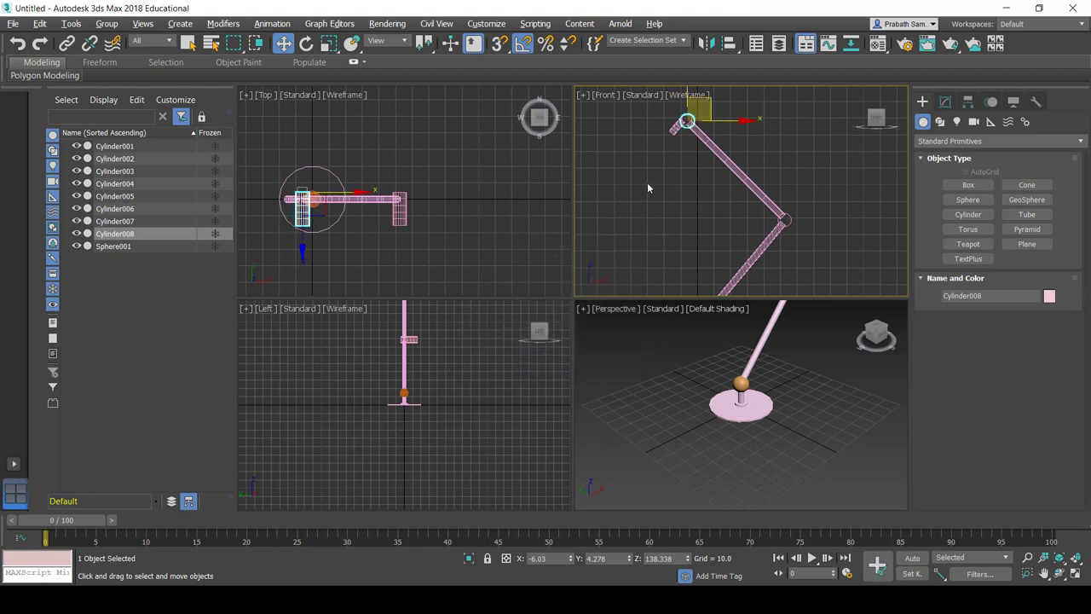
middle_drag(686, 136, 649, 176)
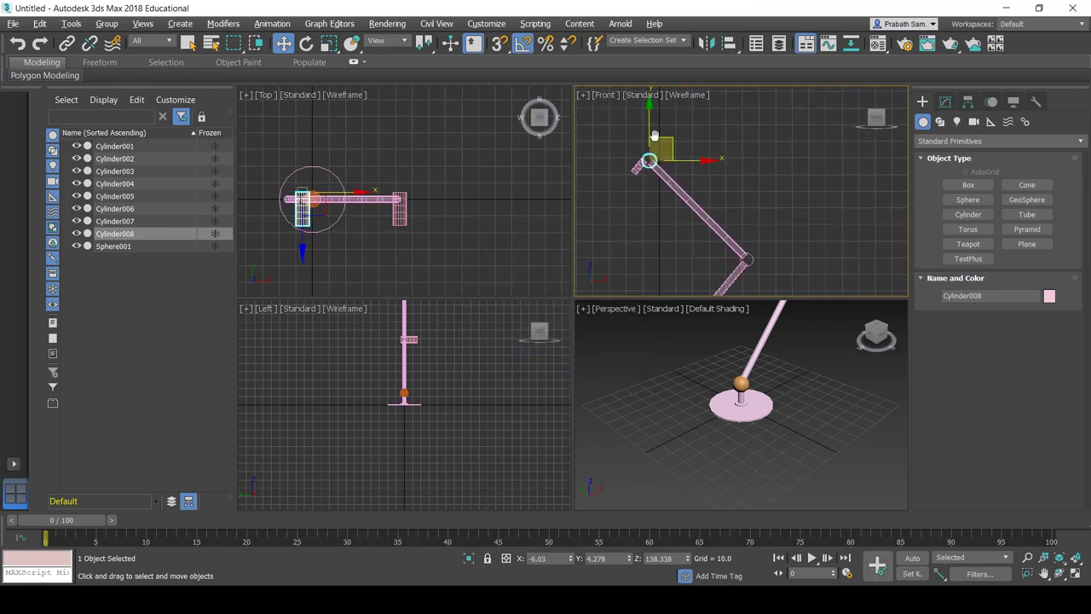
middle_drag(655, 135, 697, 191)
scroll(733, 211, up, 3)
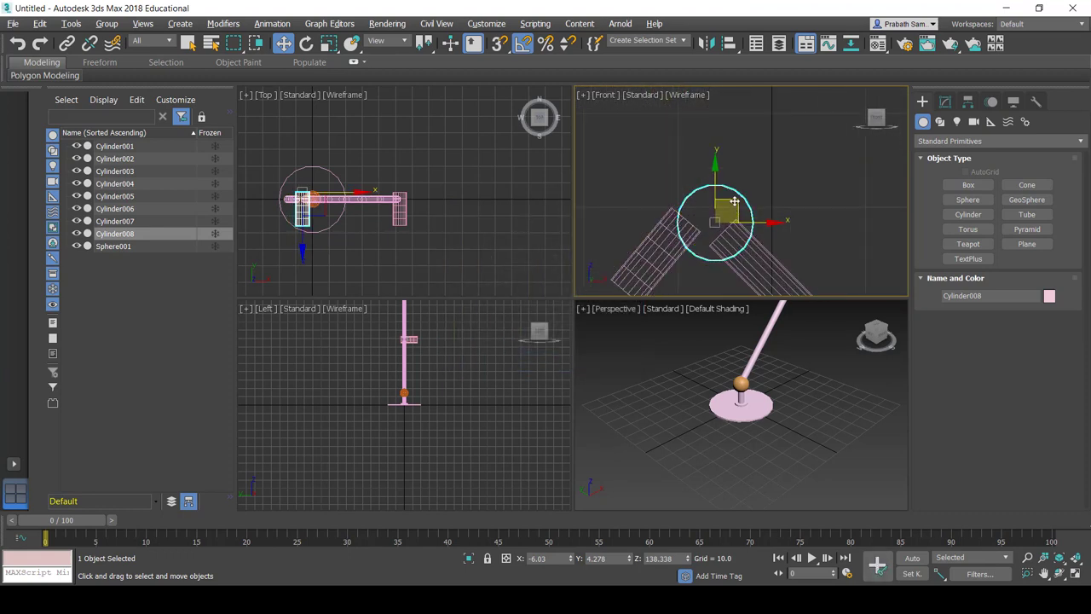
drag(734, 201, 723, 200)
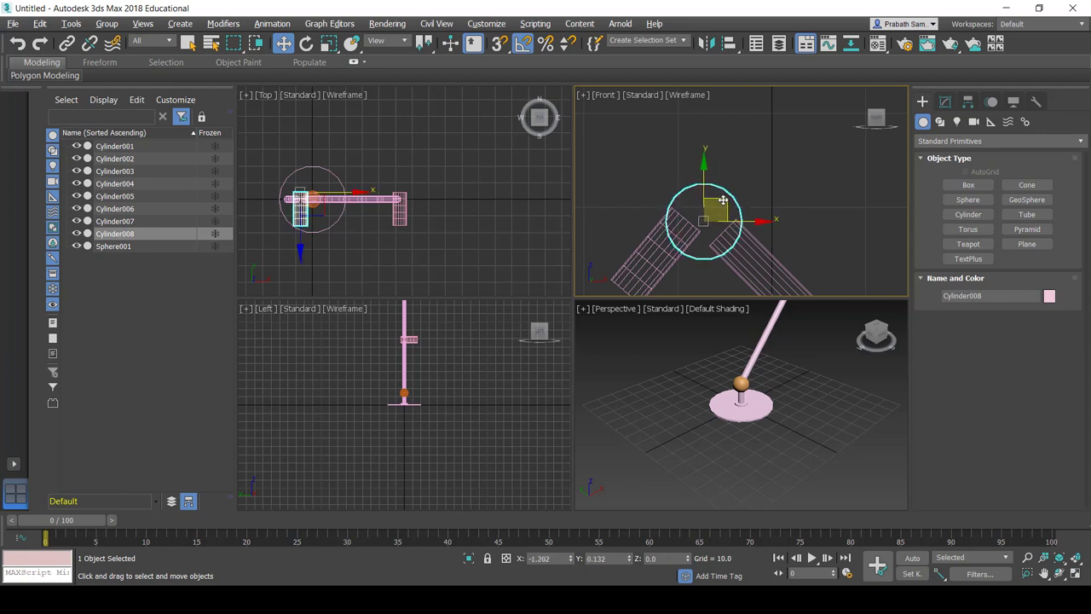
scroll(723, 200, down, 2)
scroll(708, 222, down, 2)
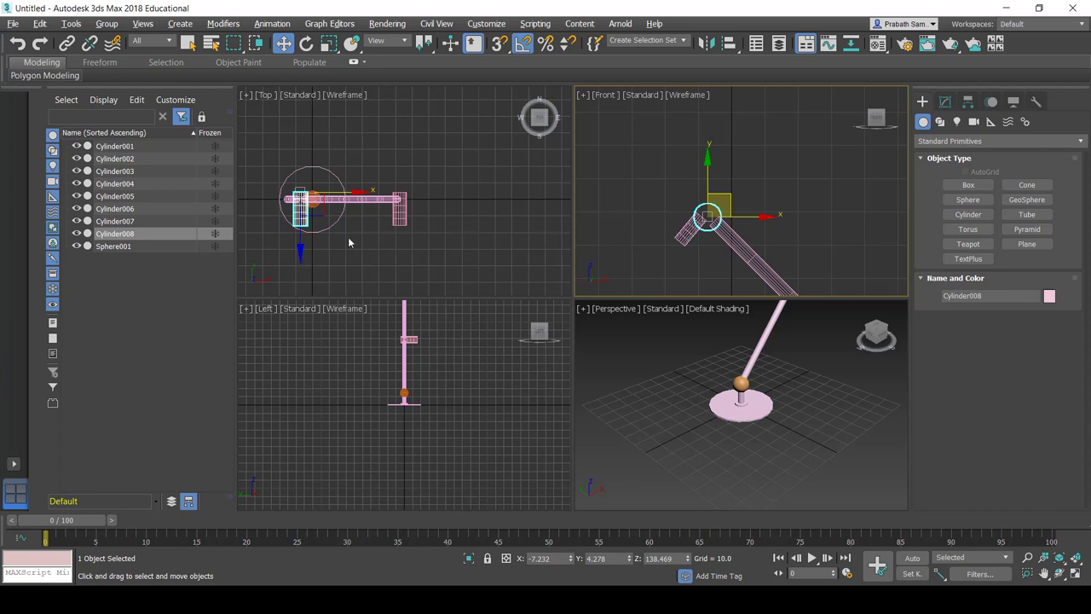
- Frame the lamp base in the Top view and draw a cone's base circle over it
click(1026, 185)
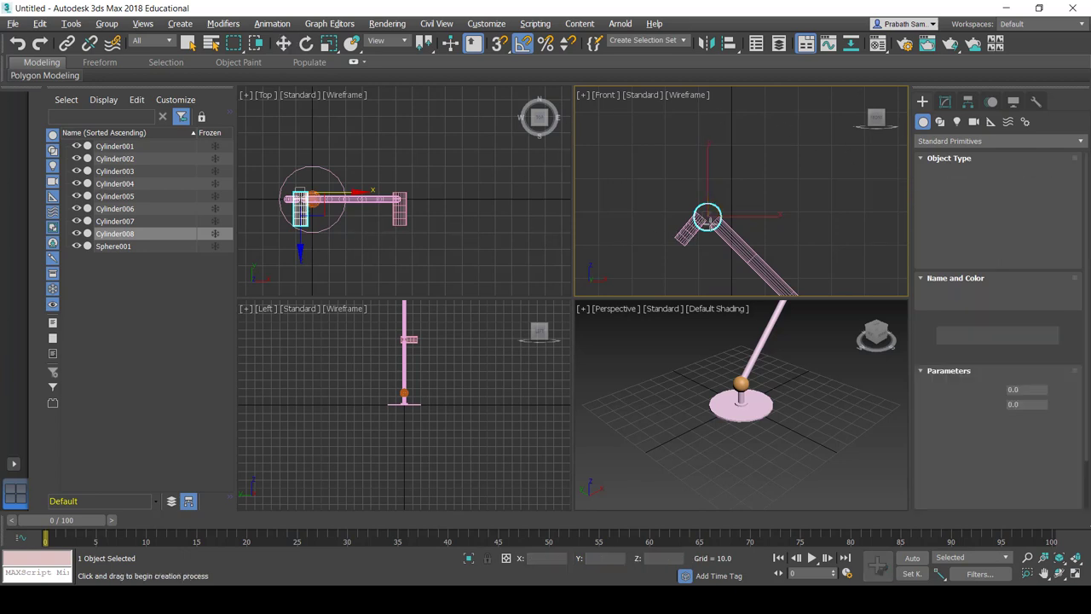
scroll(333, 197, up, 3)
scroll(341, 203, down, 2)
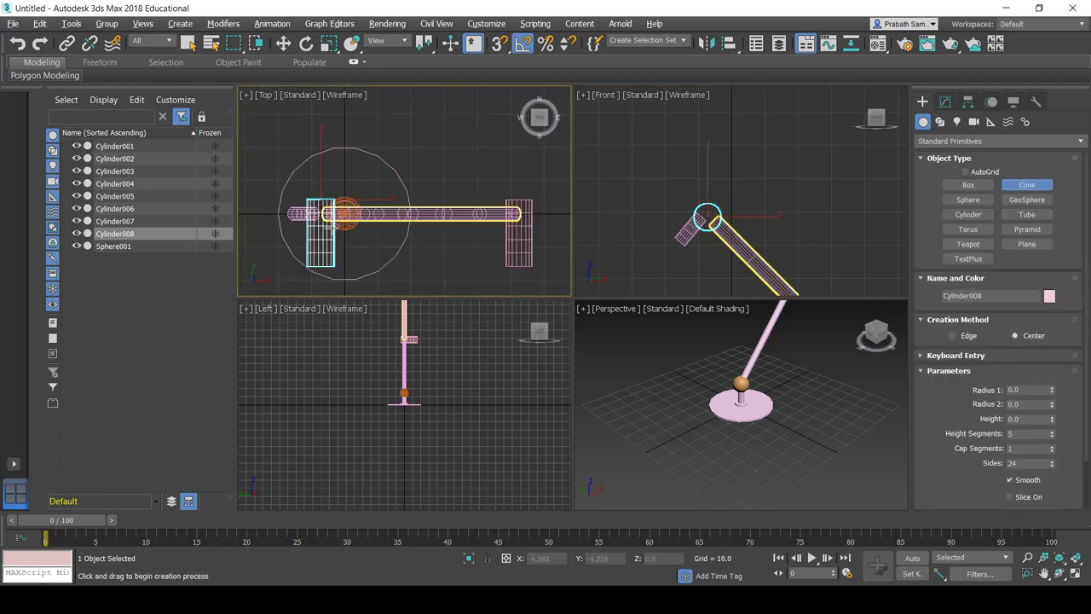
mouse_move(352, 209)
middle_down()
mouse_move(424, 216)
mouse_move(407, 225)
middle_up()
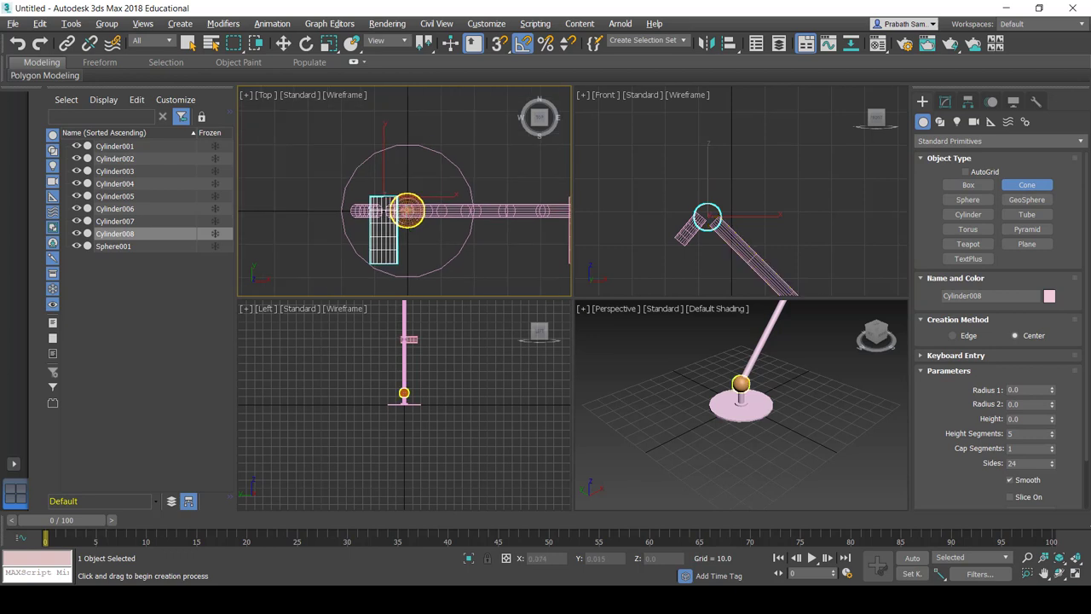
drag(410, 209, 456, 257)
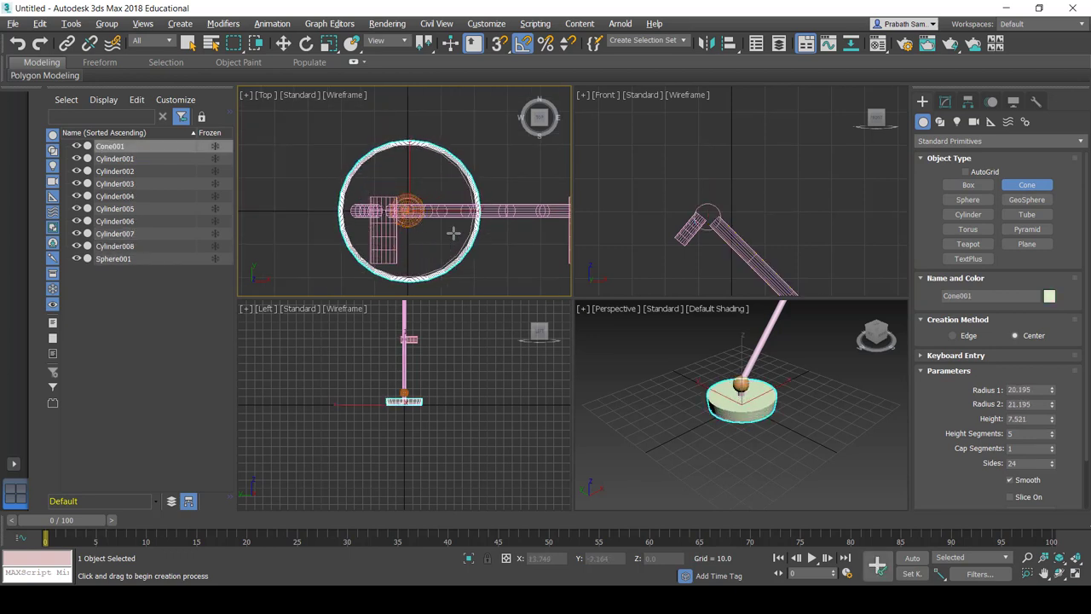
- Finish the cone about 27 tall, tapering from radius 20.2 to 10.6
click(460, 170)
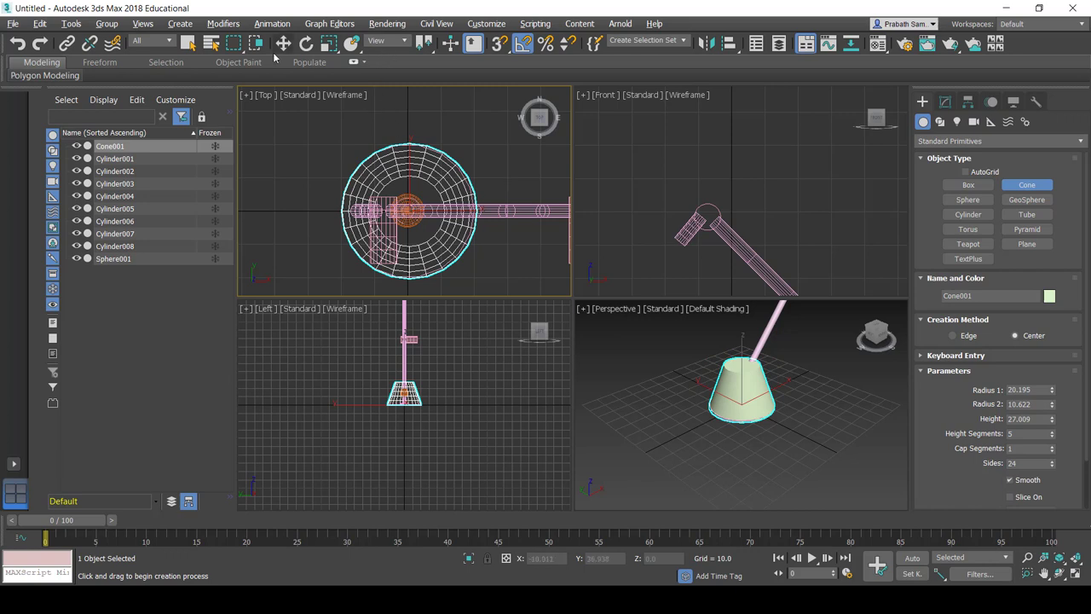
click(283, 43)
- Shift-drag Cylinder006 down in the Front view to clone it as Copy Cylinder009
scroll(723, 174, up, 2)
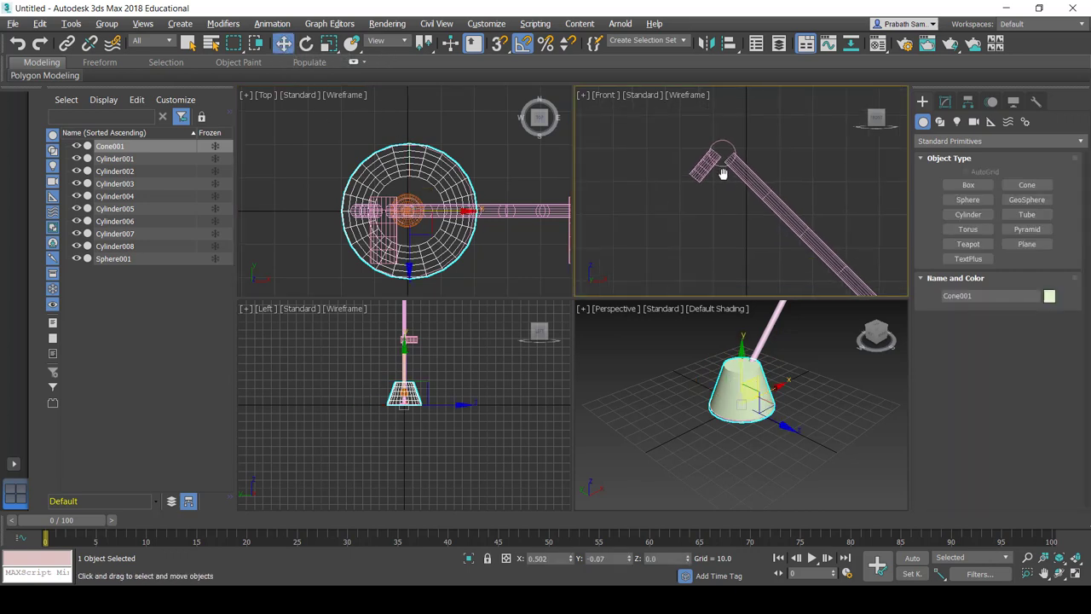
click(708, 163)
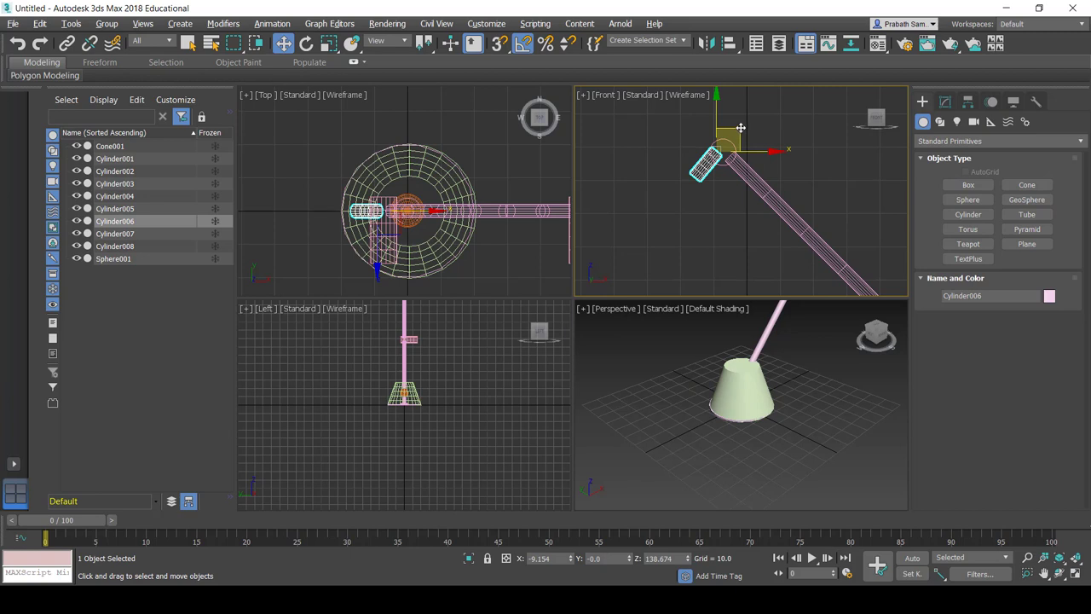
drag(741, 128, 718, 153)
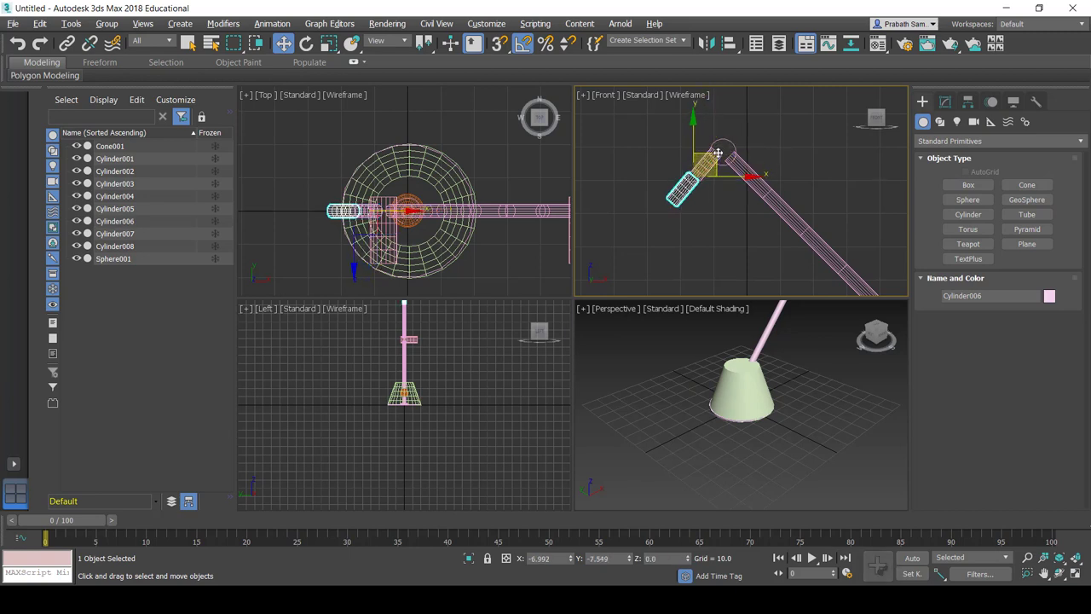
shift+drag(718, 153, 721, 152)
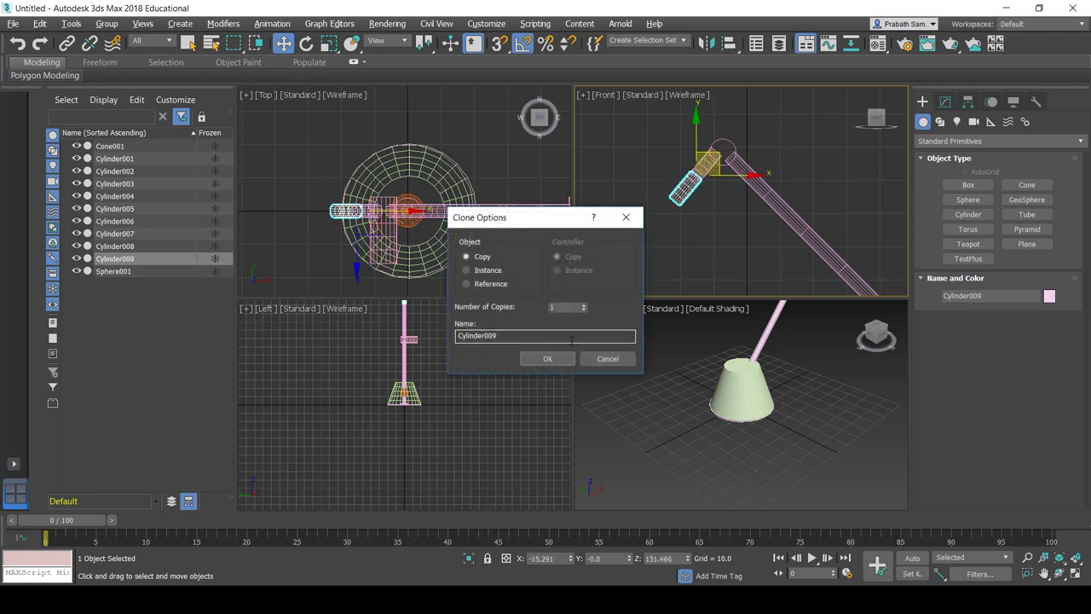
click(548, 358)
scroll(678, 188, up, 2)
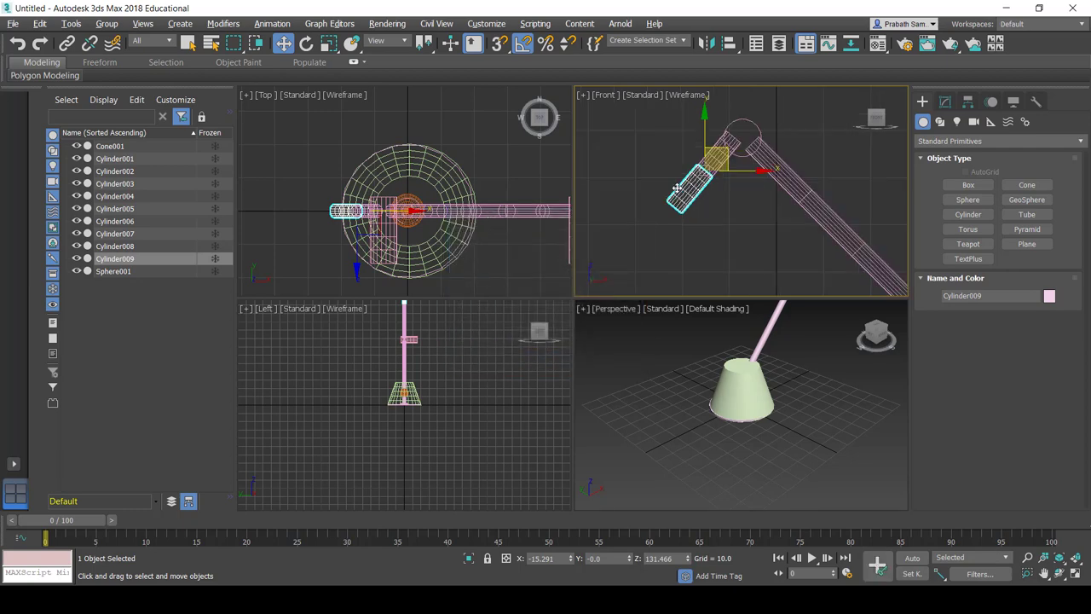
scroll(677, 188, up, 3)
- In the Modify panel, give Cylinder009 radius 5.0 and height 15.0
click(943, 104)
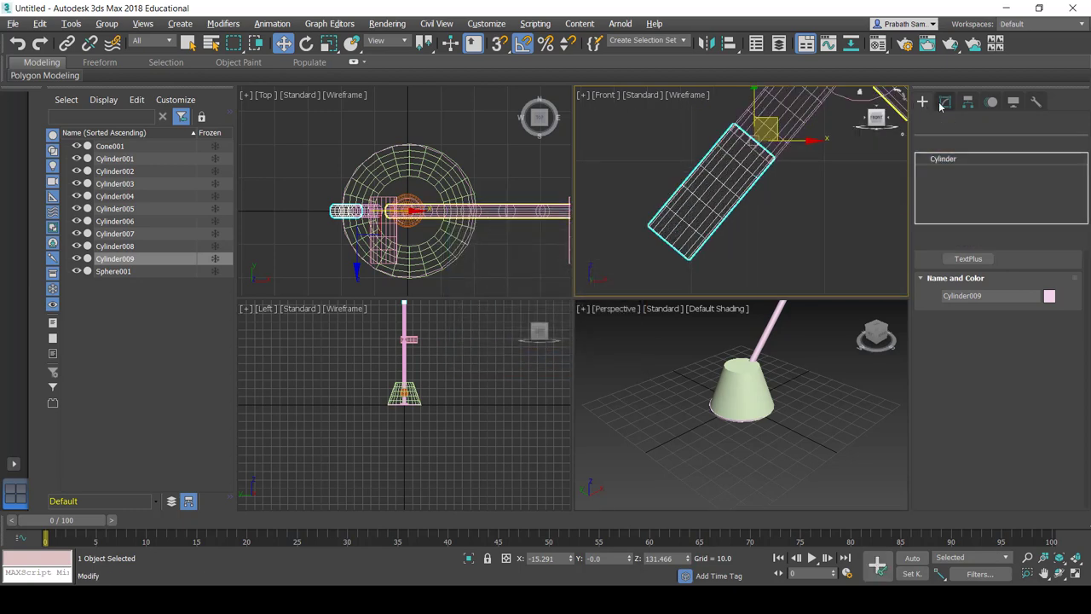
double_click(1032, 286)
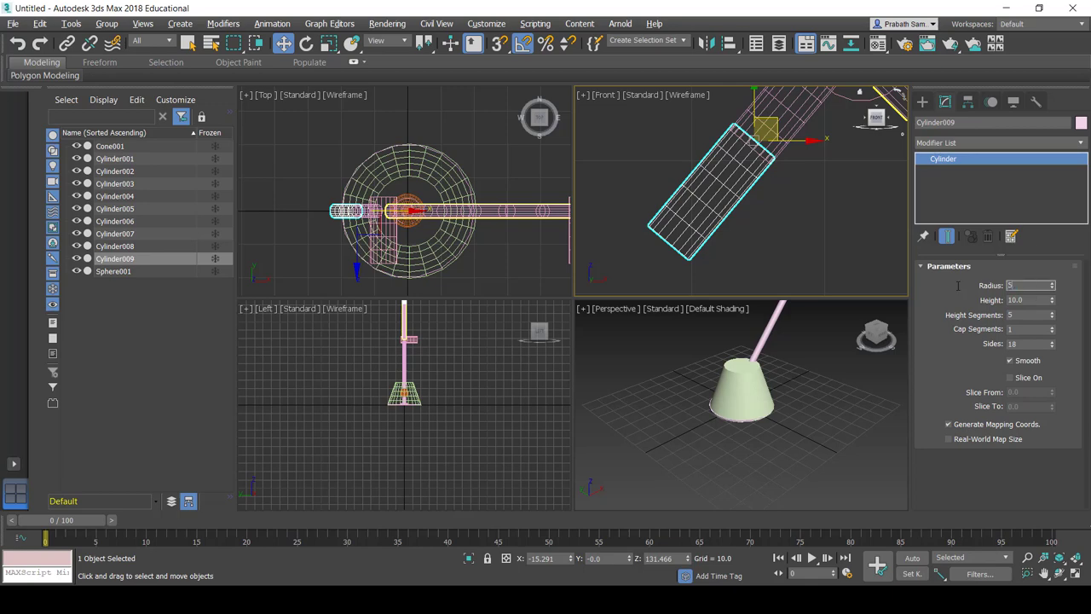
key(Return)
scroll(763, 182, down, 3)
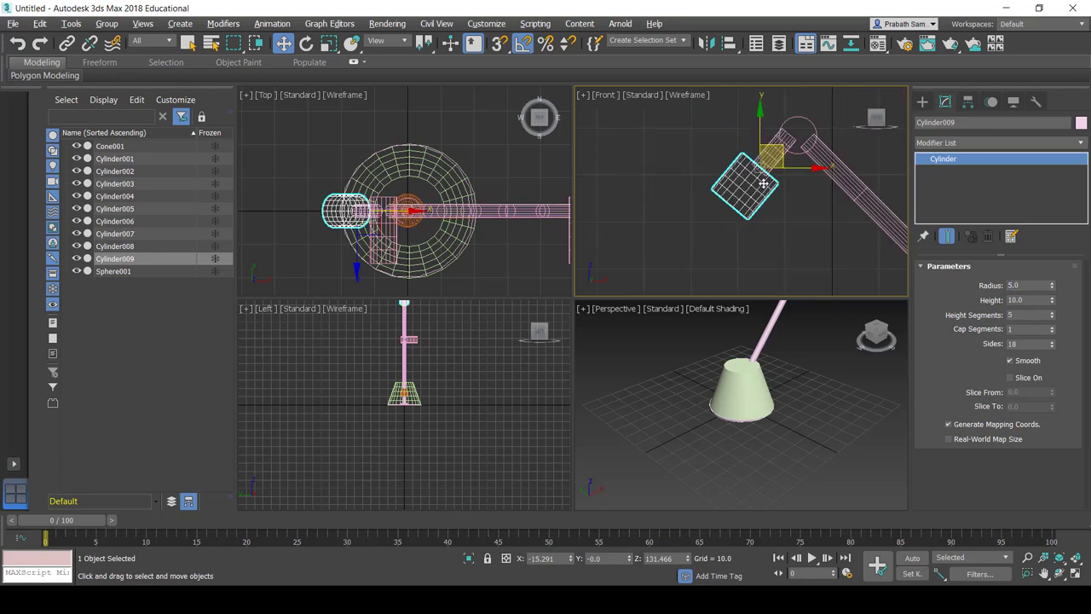
scroll(762, 182, down, 2)
scroll(764, 191, up, 2)
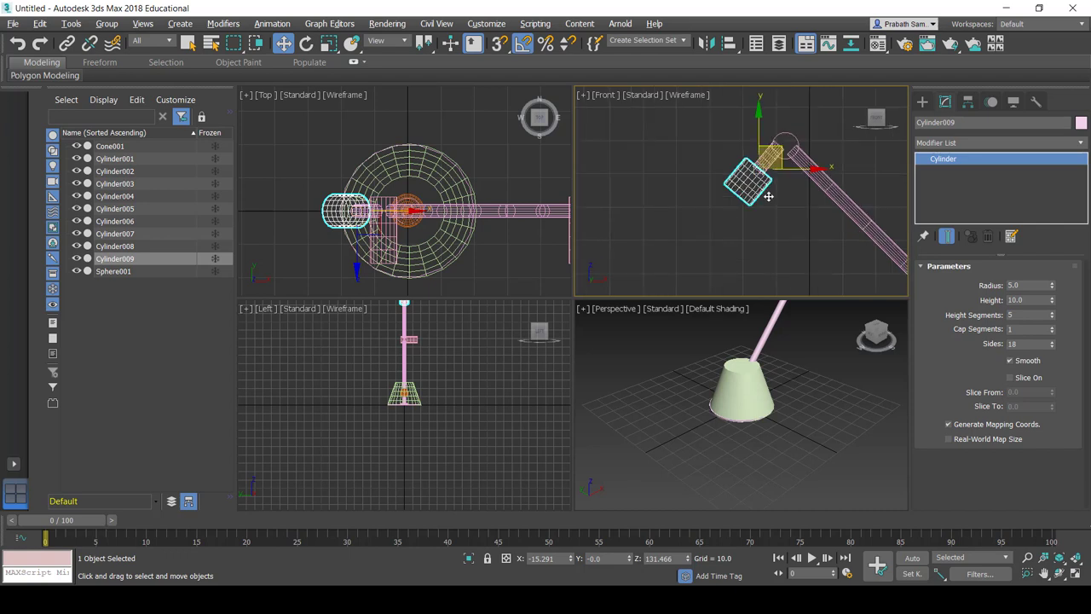
double_click(1035, 300)
text(15)
key(Return)
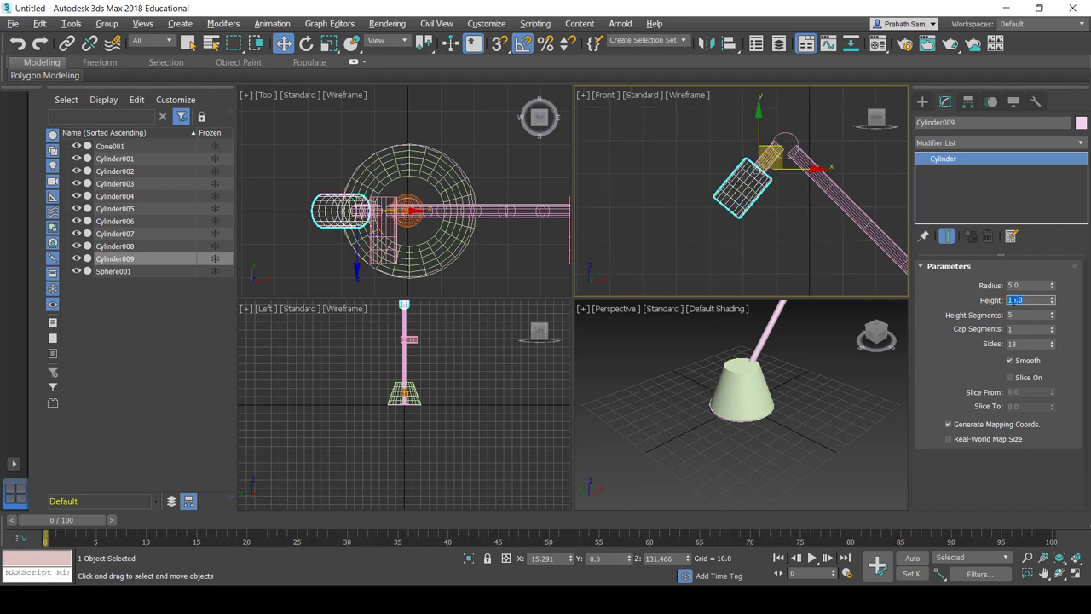
scroll(726, 248, down, 2)
middle_drag(726, 245, 752, 193)
- Select Cone001 and enter 25 as its Radius 1 value
click(766, 286)
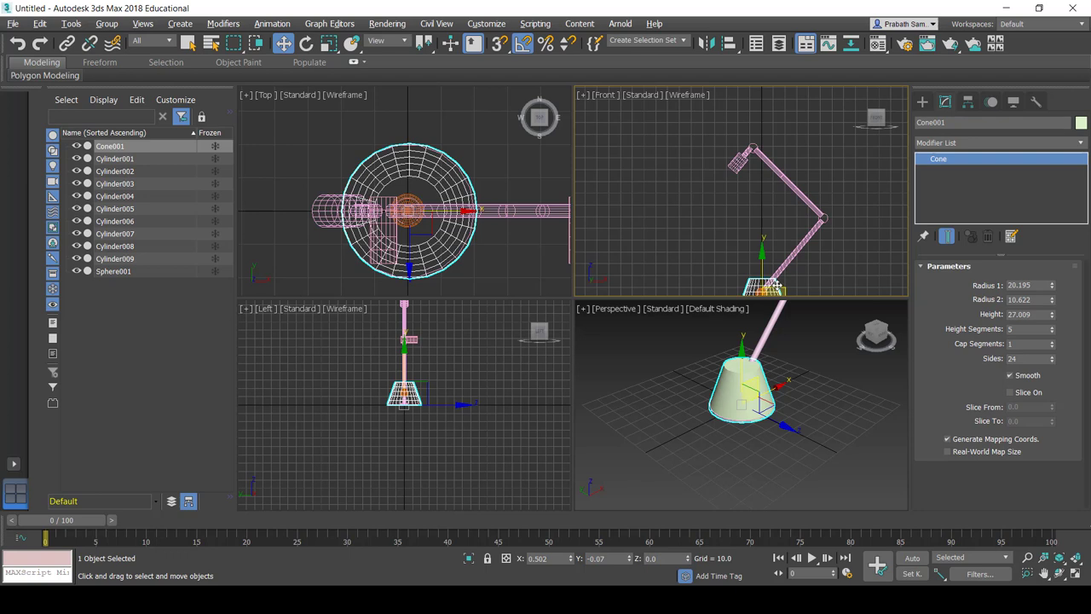
middle_drag(776, 287, 763, 212)
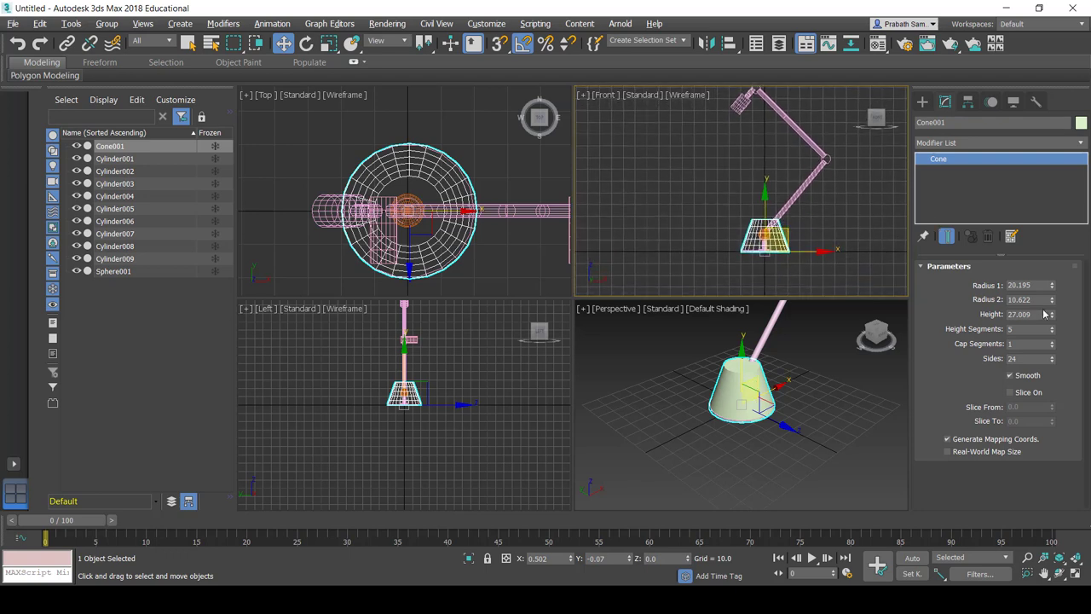
drag(1041, 286, 987, 285)
click(740, 106)
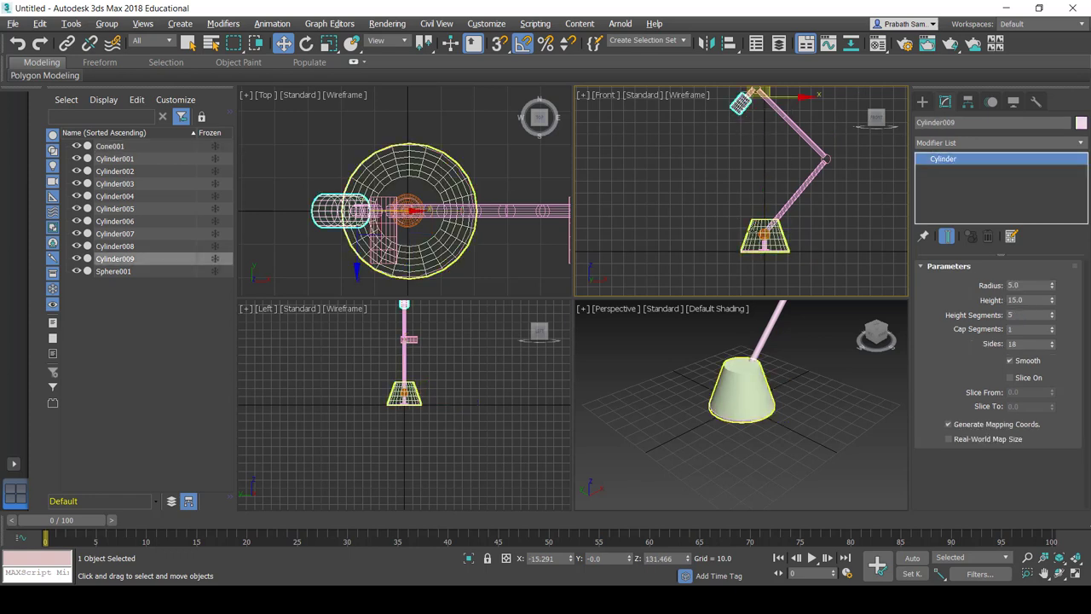
click(761, 223)
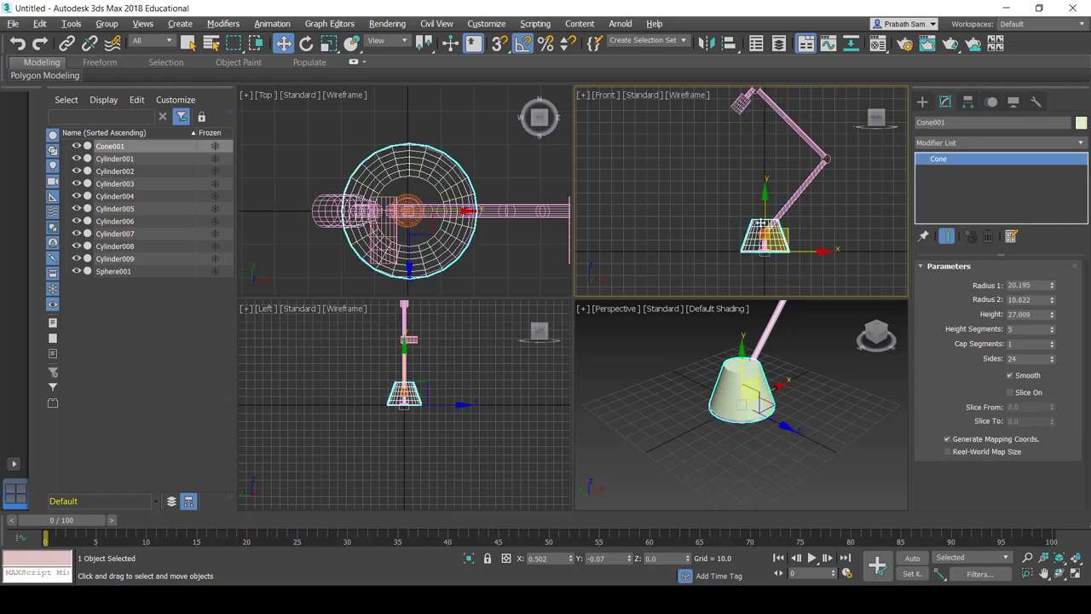
drag(1045, 286, 966, 278)
- Set Cone001's Radius 1 to 30 and Radius 2 to 5
key(Tab)
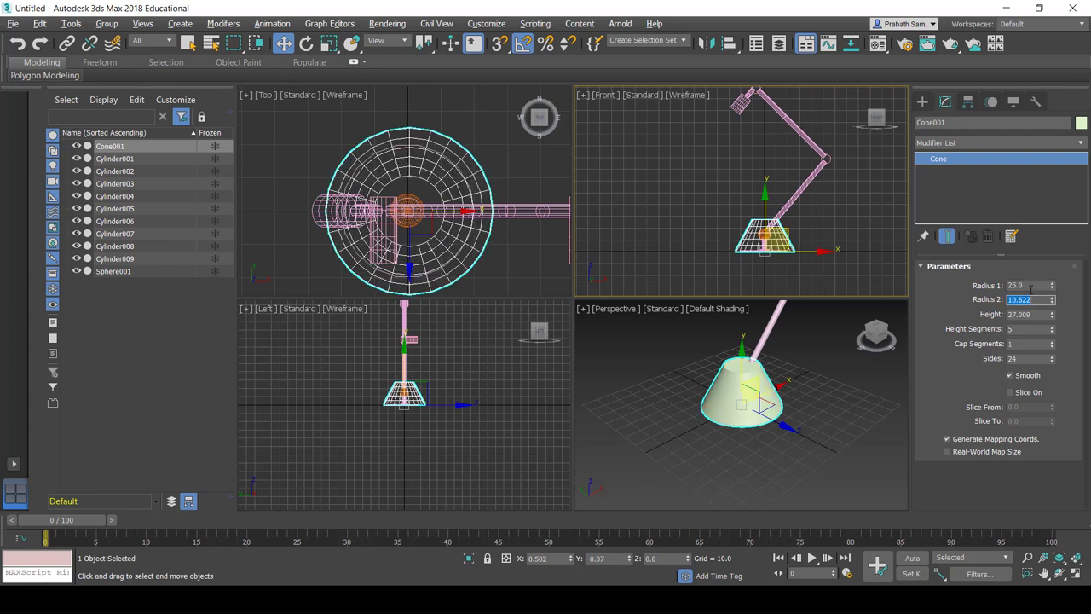
click(1032, 286)
text(30)
key(Tab)
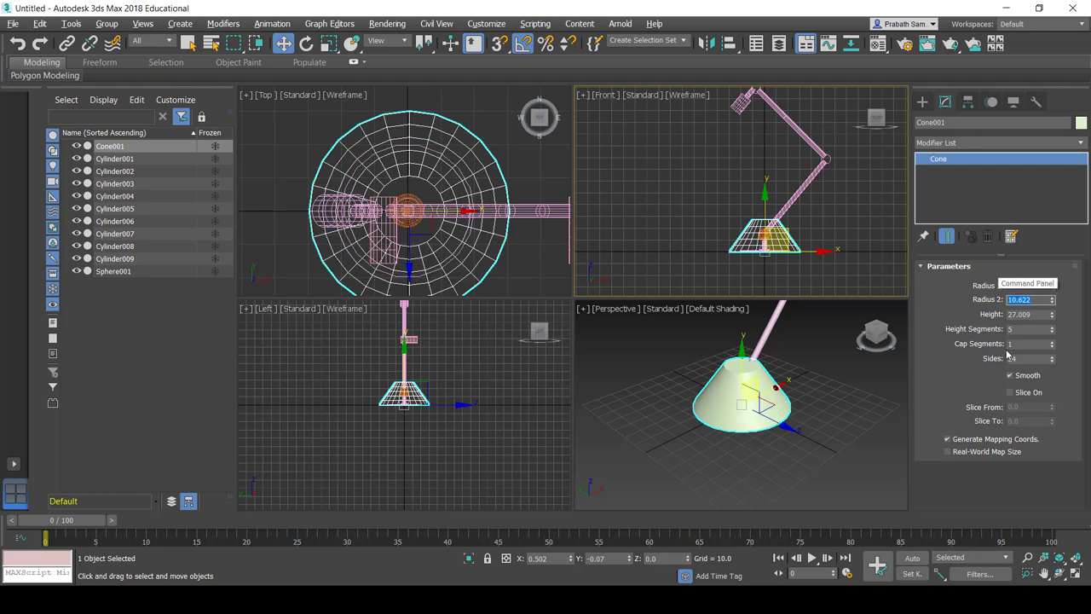
text(5)
key(Return)
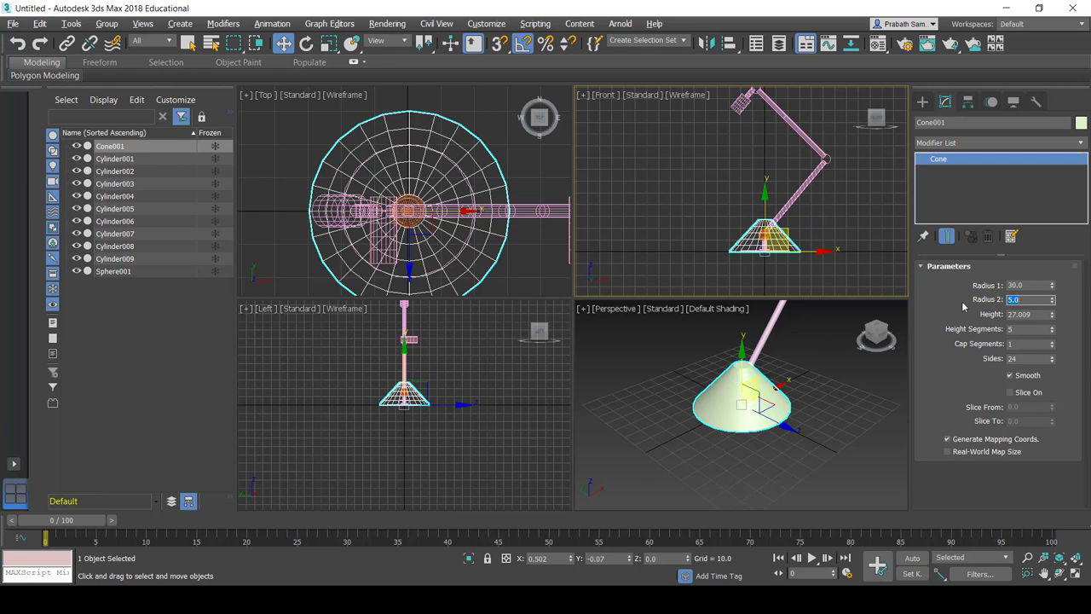
- Set Cylinder009's radius to 8, then change Cone001's Radius 2 to 8
click(741, 104)
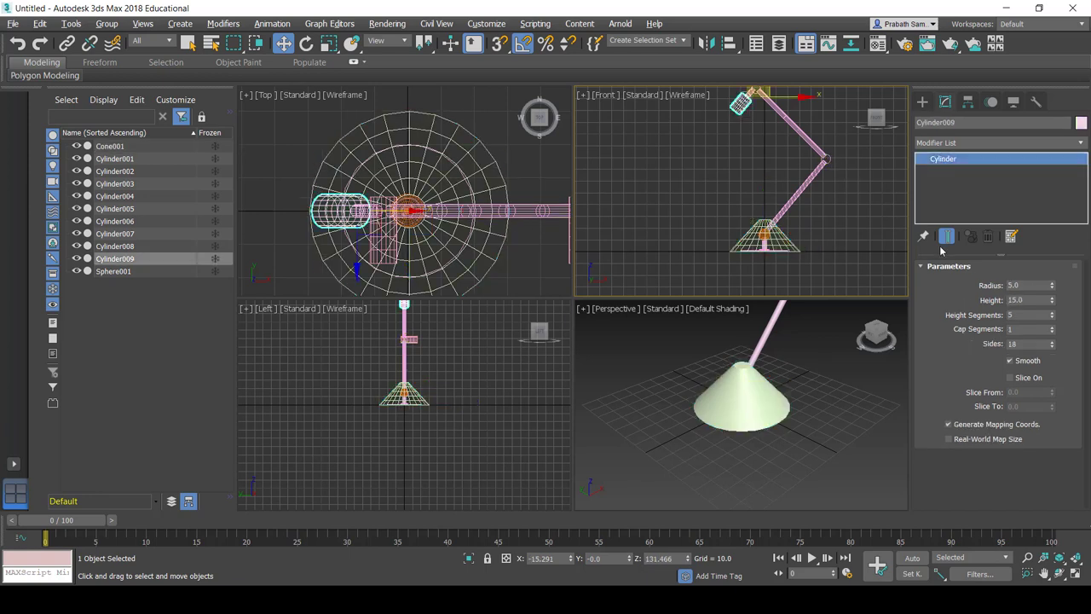
double_click(1013, 286)
key(Return)
click(794, 231)
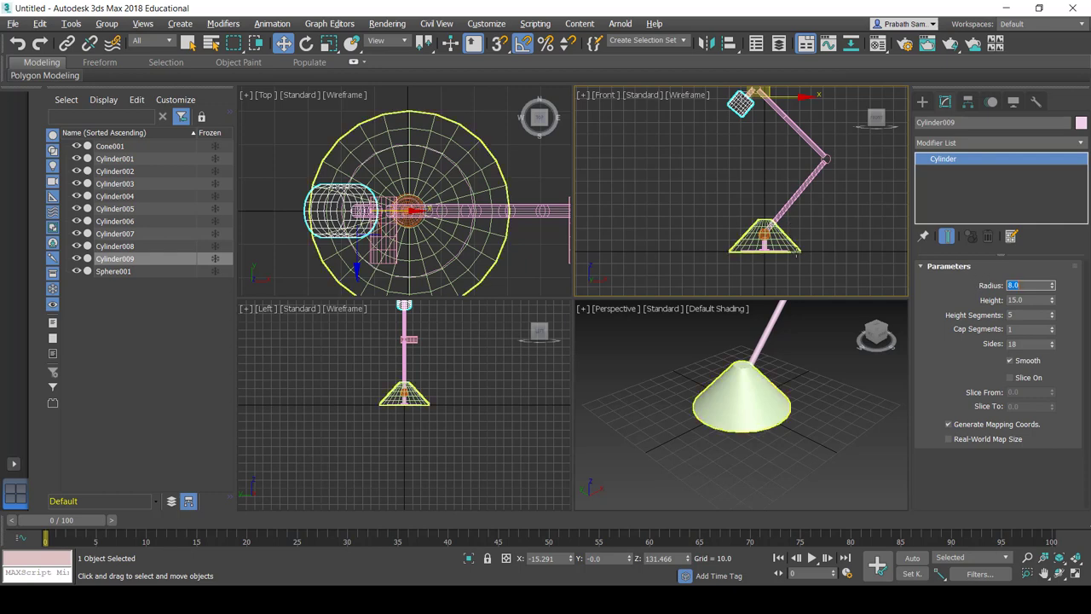
double_click(1034, 299)
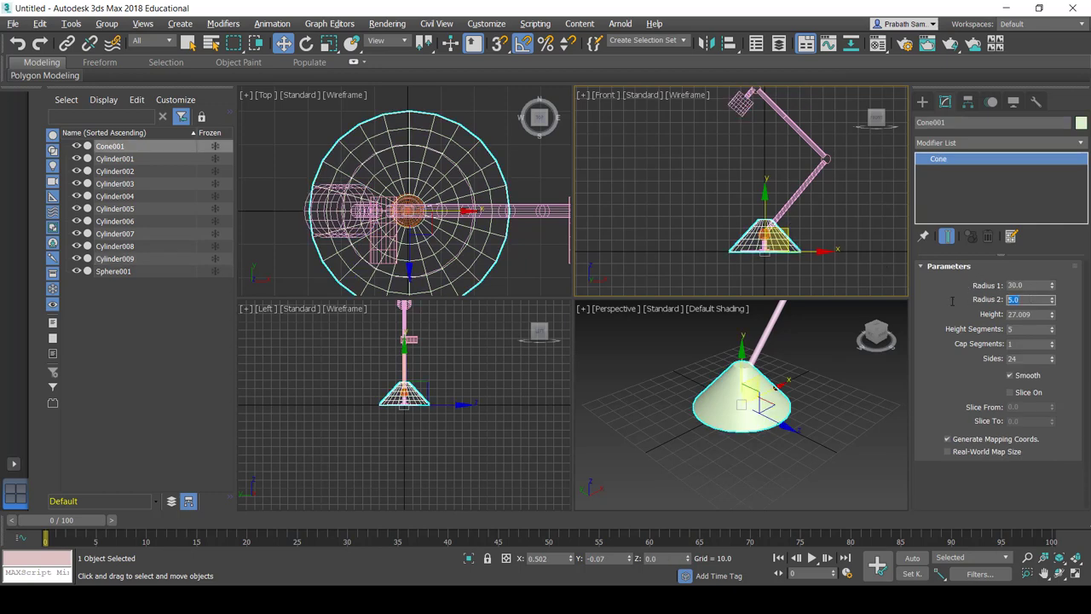
text(8)
key(Return)
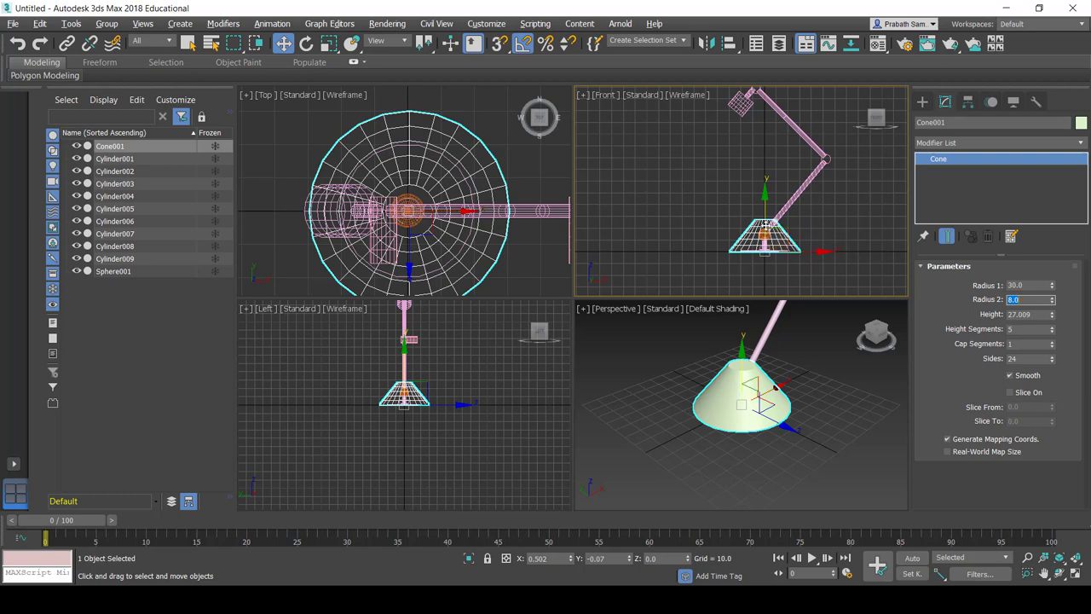
- Clone Cone001 slightly downward as a Copy named Cone002
scroll(793, 239, up, 3)
scroll(752, 162, up, 2)
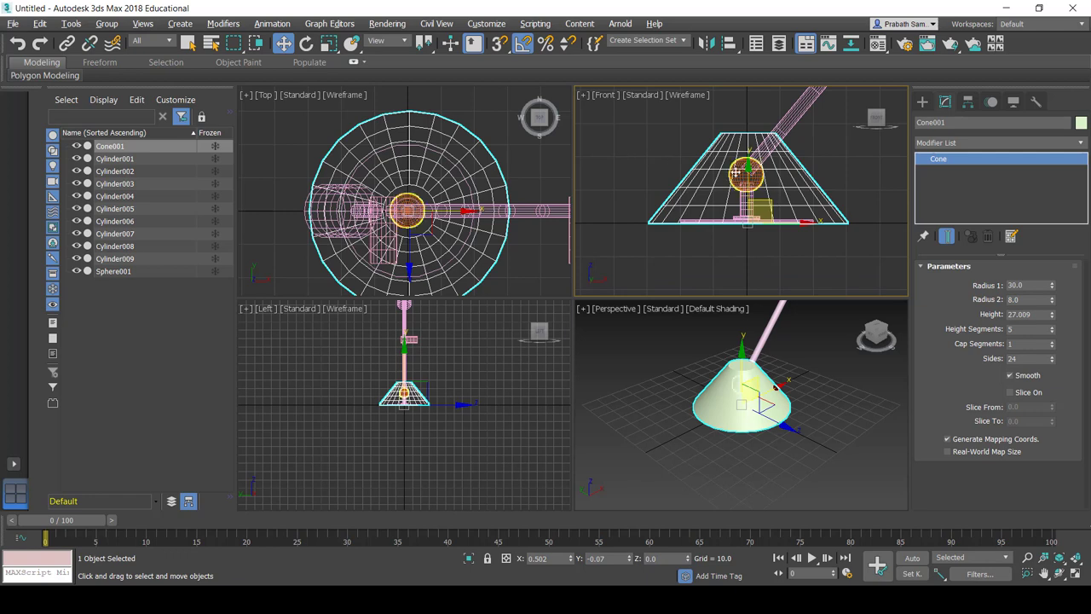
click(699, 165)
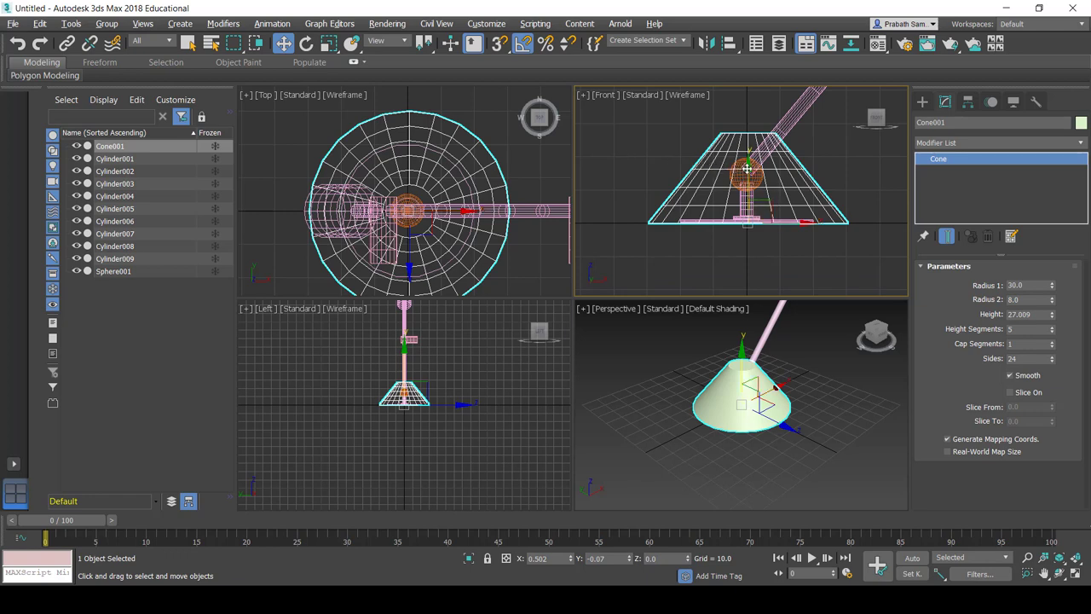
drag(747, 168, 747, 176)
click(547, 360)
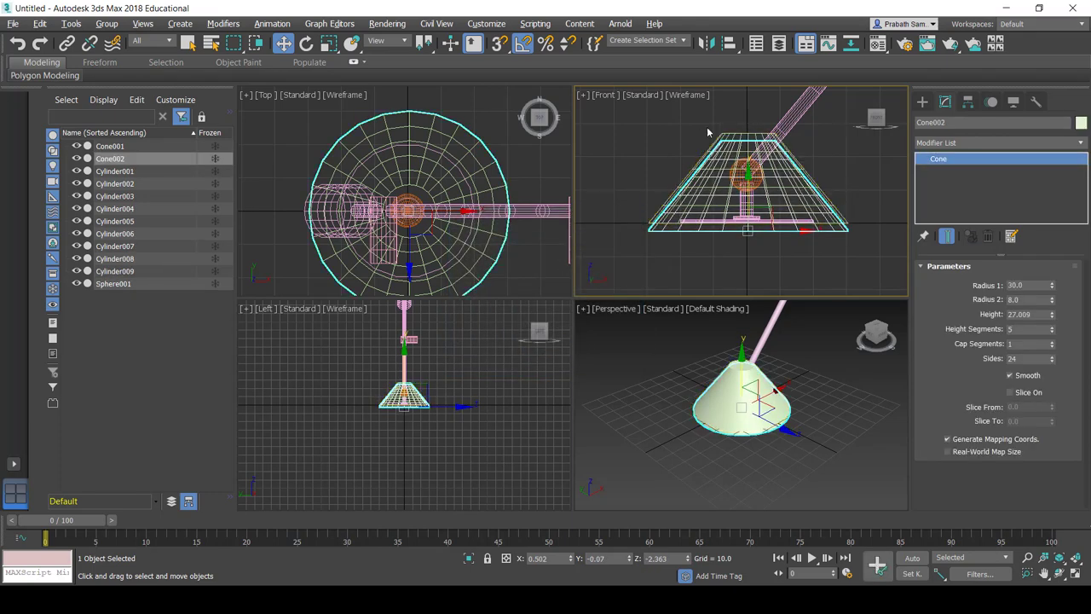
- Select Cone001 and switch the Create panel to Compound Objects
click(737, 134)
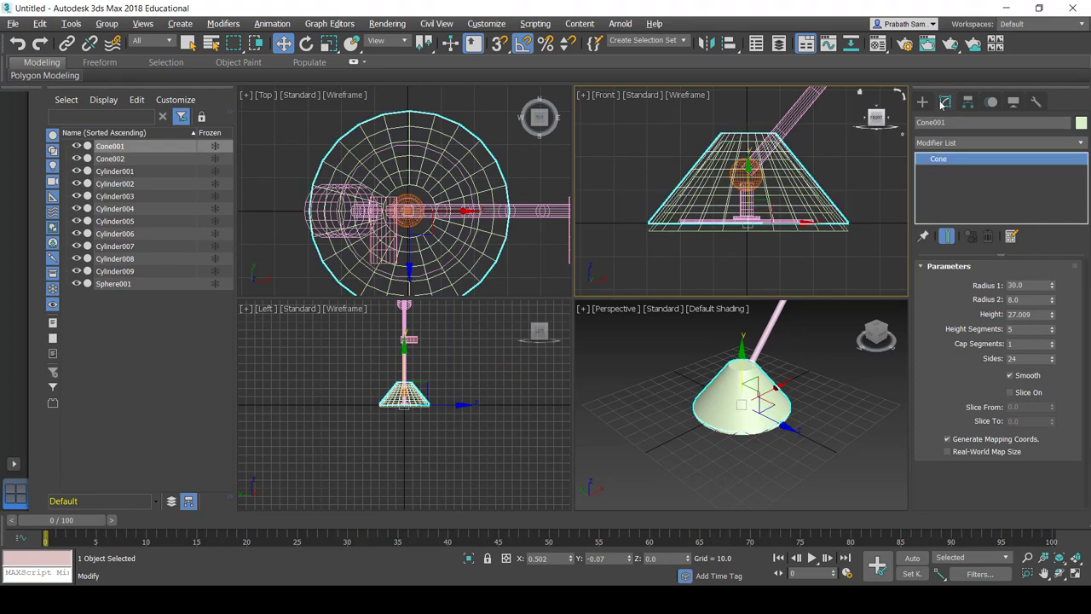
click(922, 102)
click(957, 142)
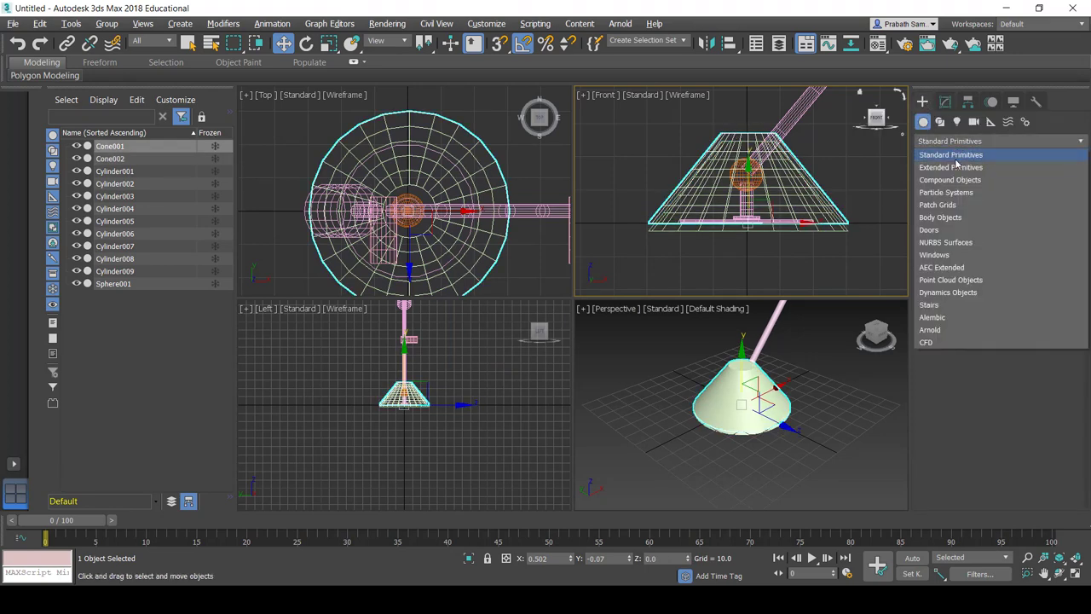
click(957, 167)
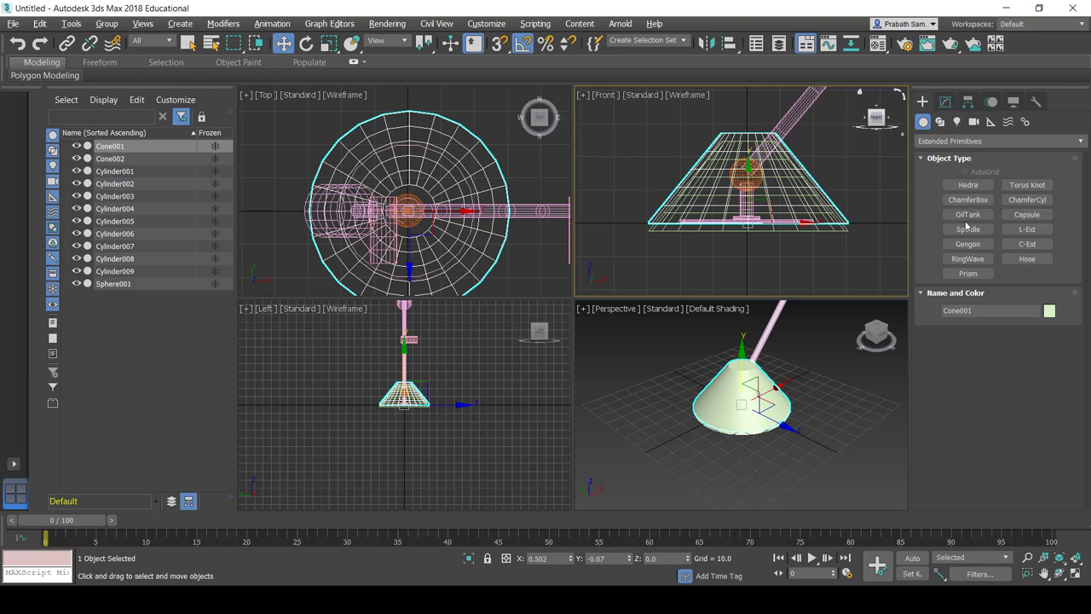
click(955, 141)
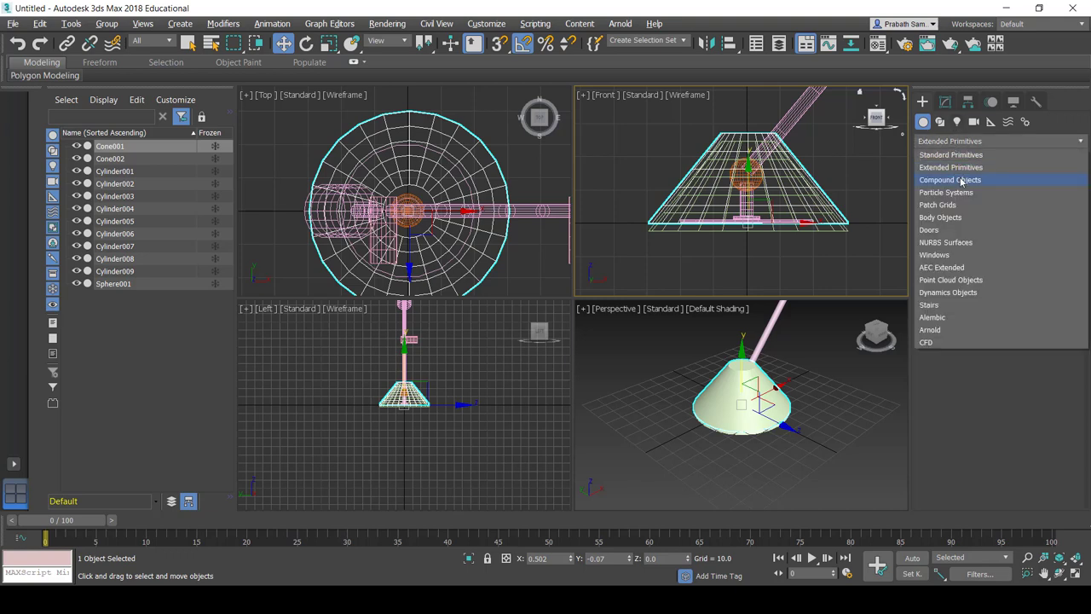
click(961, 180)
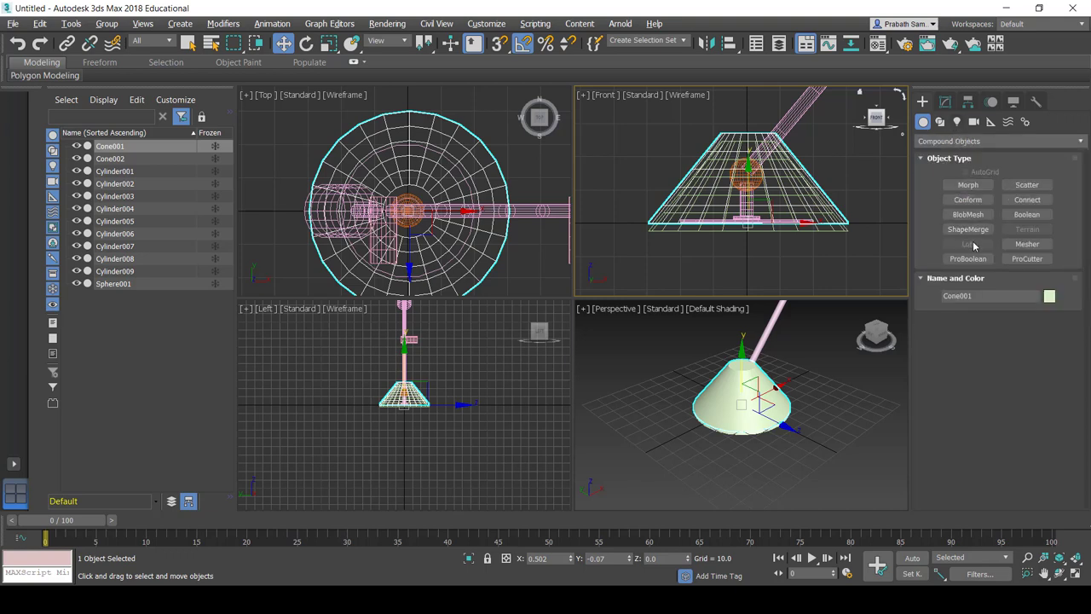
- Make Cone001 a Boolean with Cone002 as operand, using Subtract
click(1028, 215)
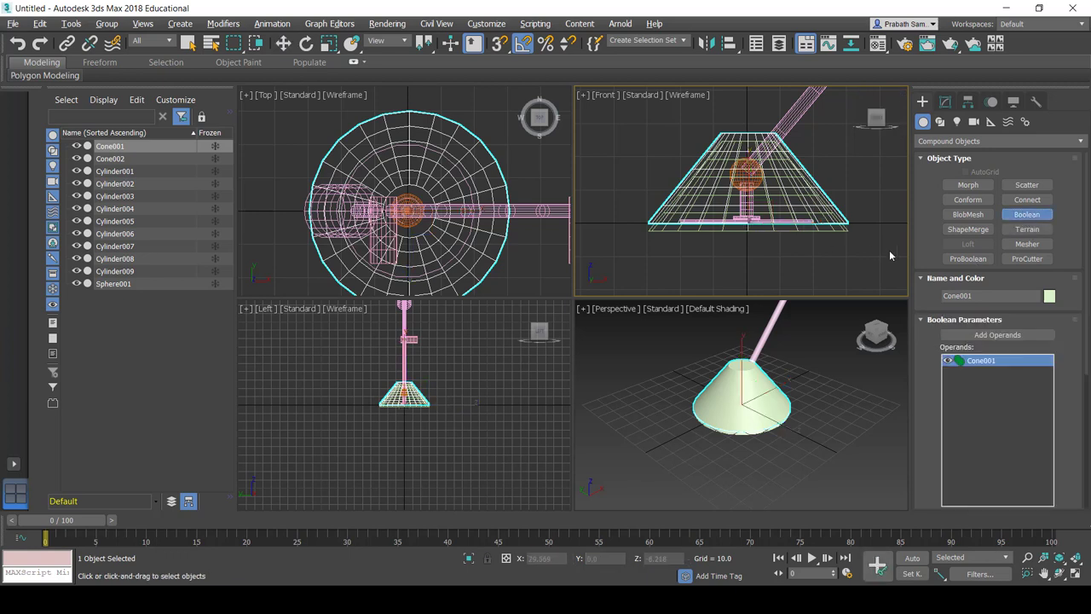
click(963, 335)
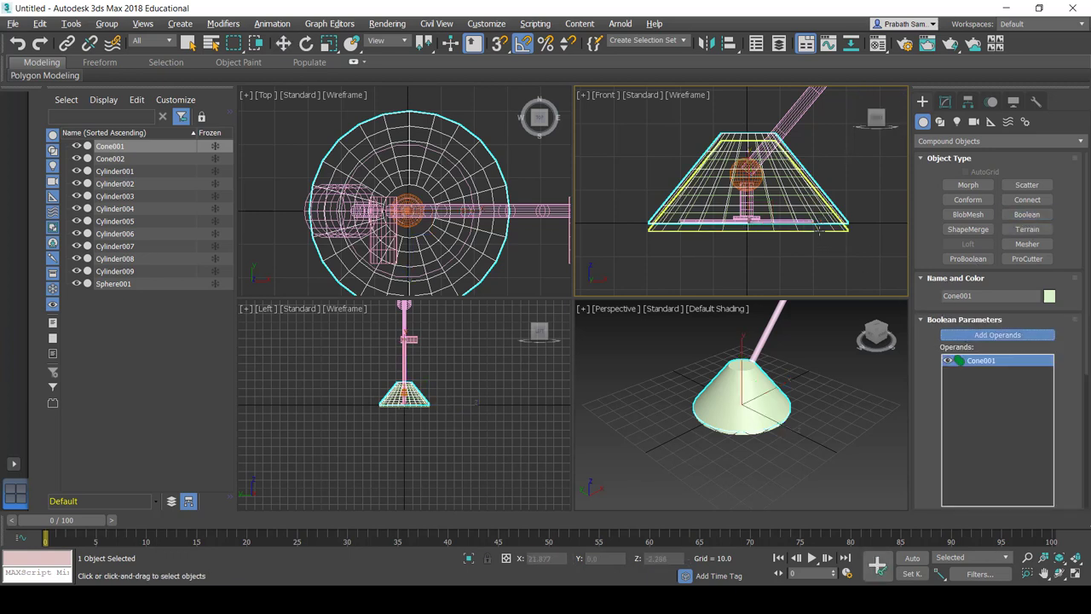
click(828, 252)
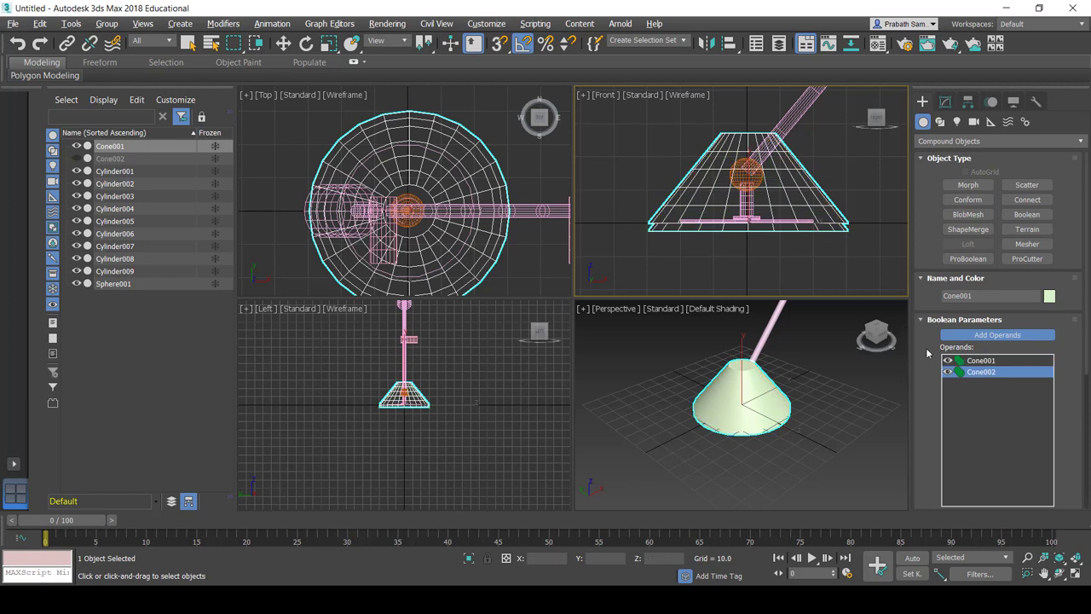
scroll(925, 347, down, 5)
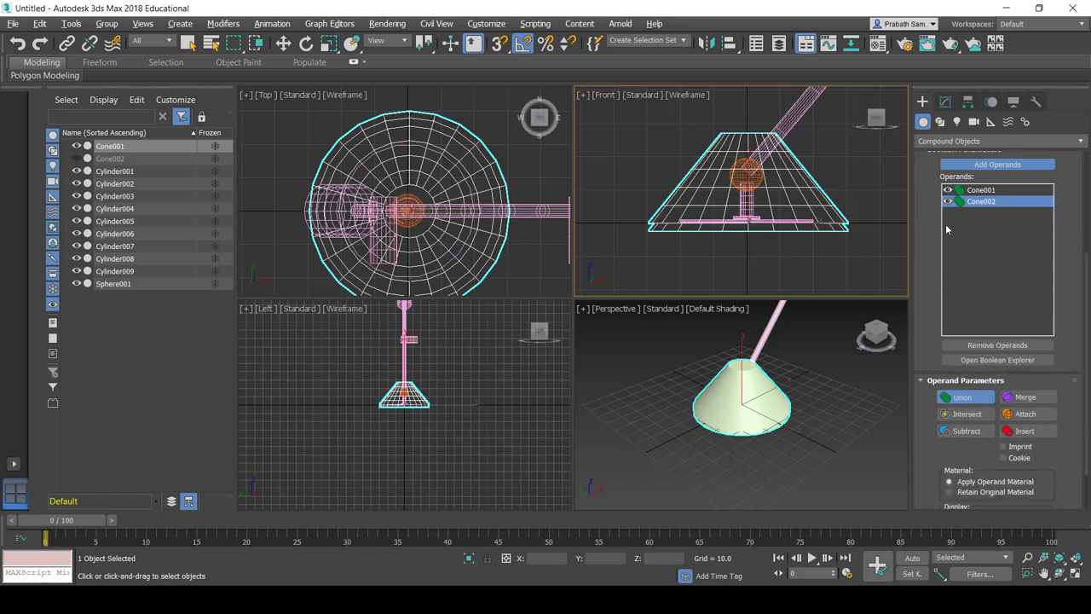
click(977, 434)
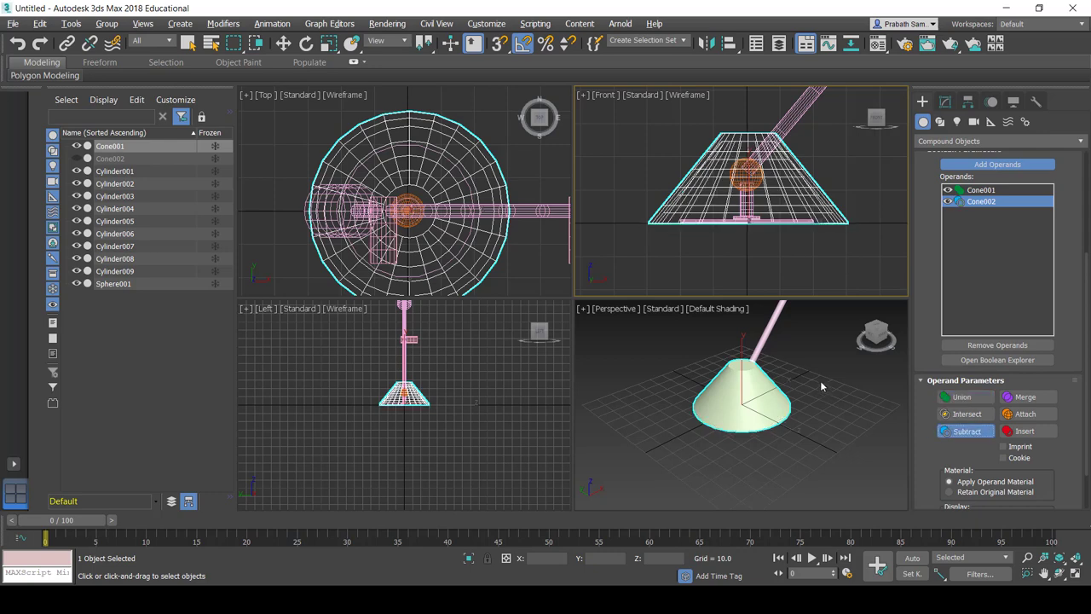
- Move the hollow cone up to the lamp head, then undo that move
click(283, 43)
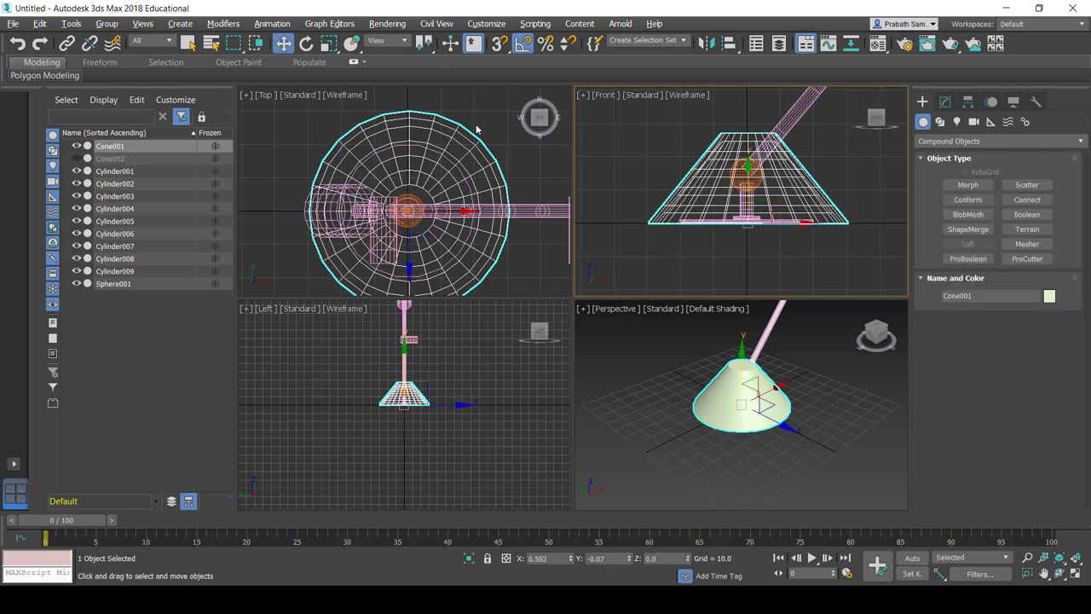
scroll(796, 218, down, 5)
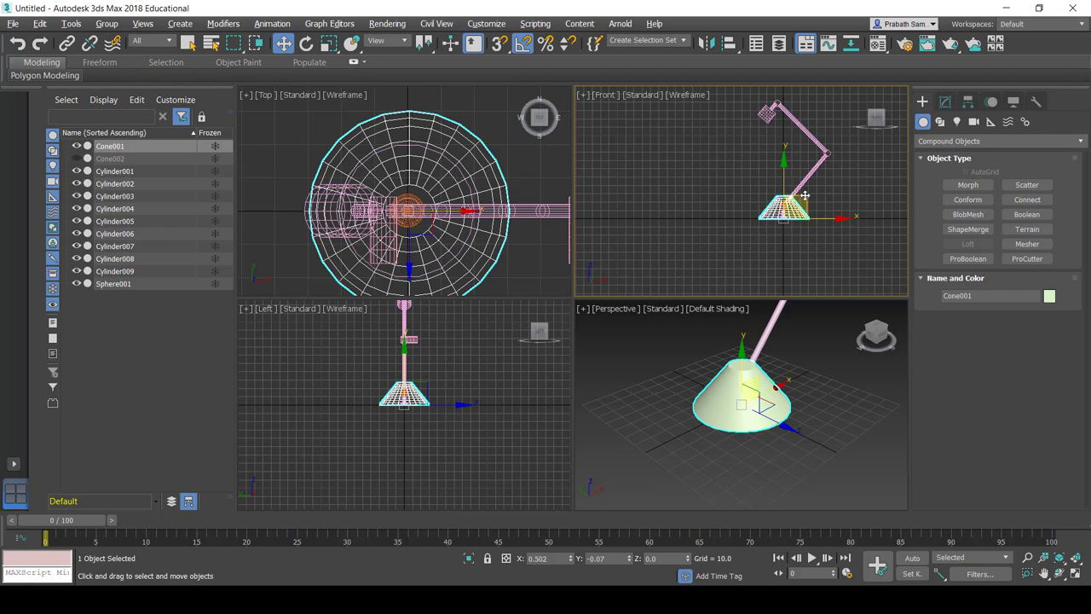
drag(804, 195, 768, 120)
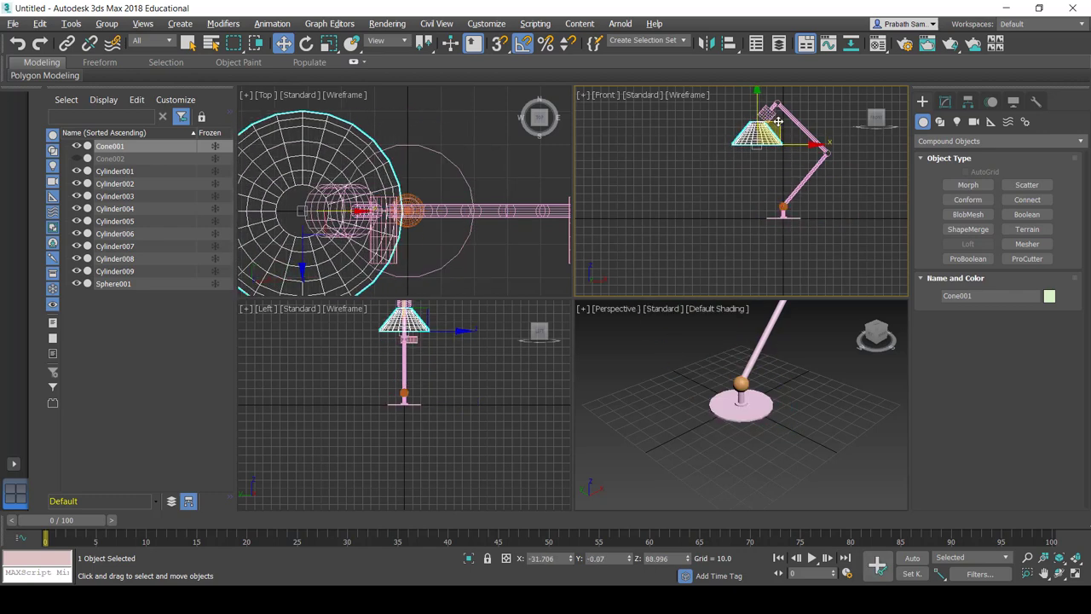
scroll(762, 126, up, 4)
scroll(762, 126, up, 4)
middle_drag(756, 126, 766, 164)
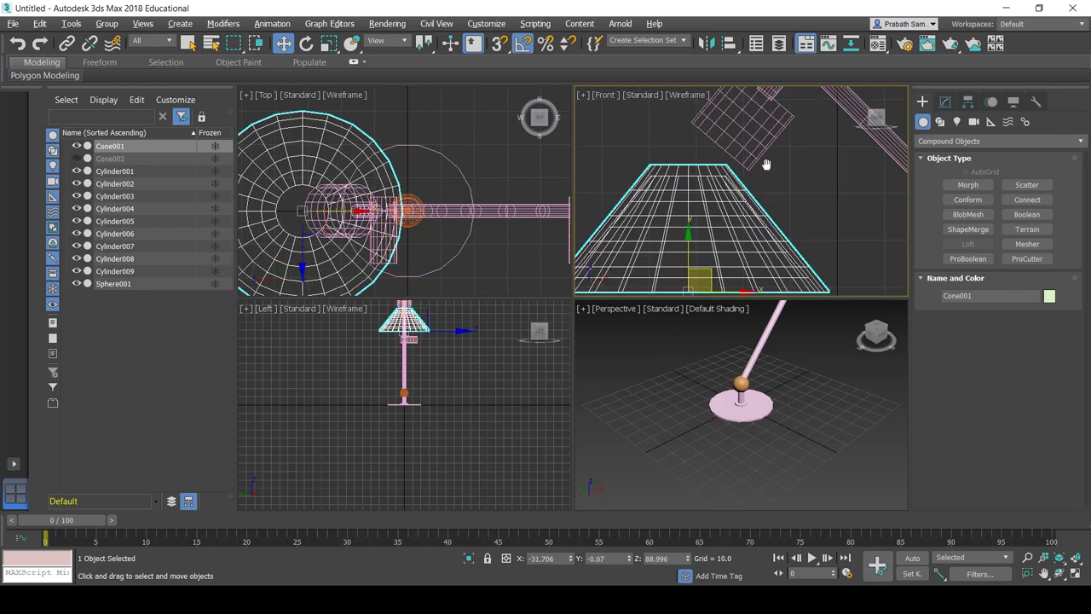
key(ctrl+z)
- Lower the hollow cone to Z -27.939, beneath the lamp's base disc
scroll(768, 168, down, 2)
scroll(767, 170, down, 1)
scroll(761, 173, down, 2)
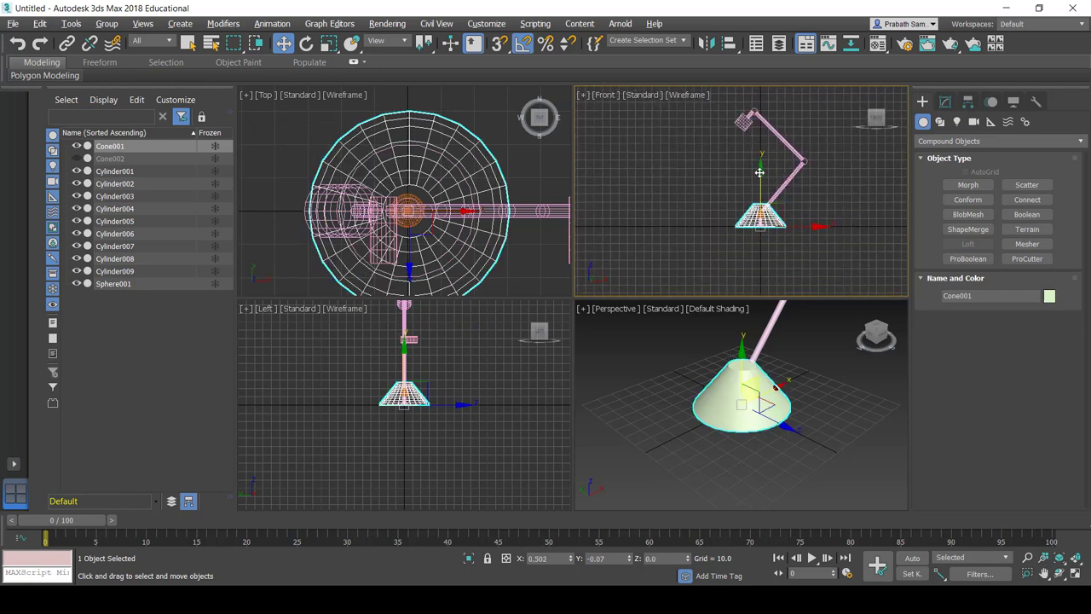
scroll(761, 212, up, 3)
scroll(761, 209, up, 3)
scroll(759, 205, down, 3)
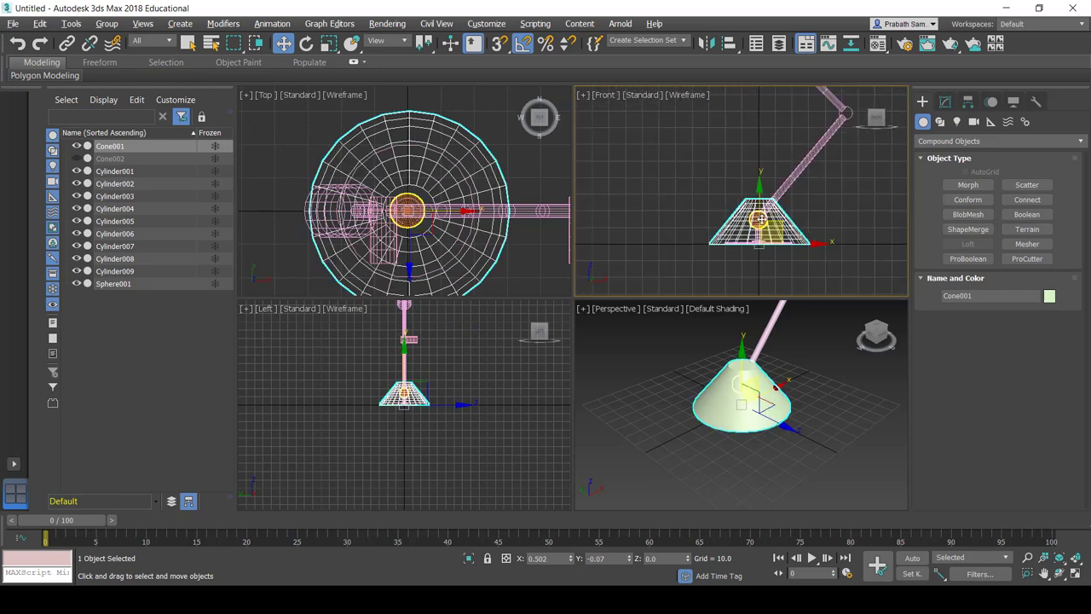
drag(759, 193, 765, 238)
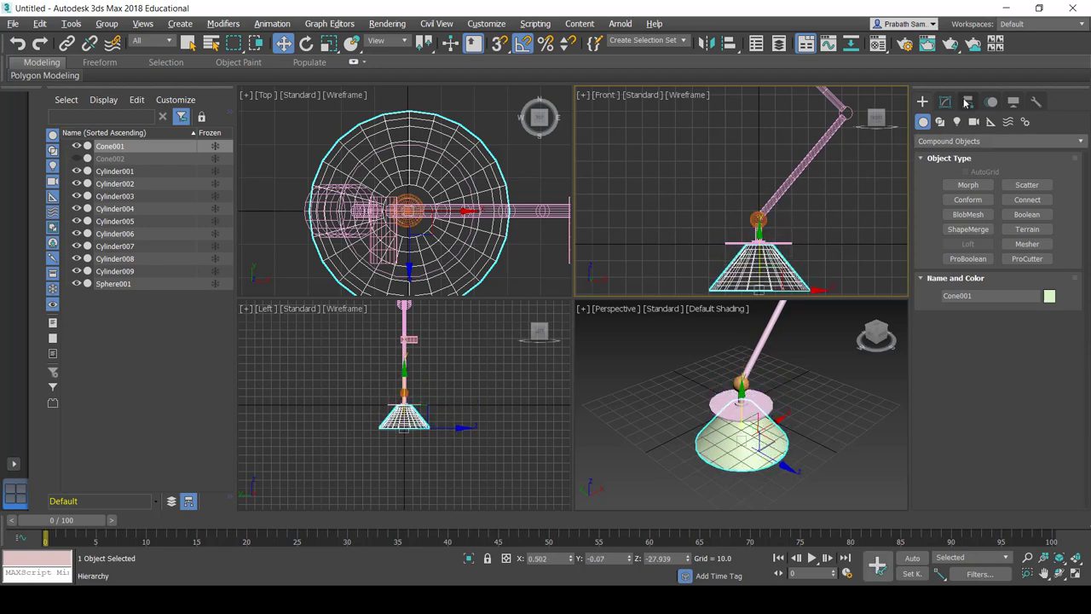
- Using Affect Pivot Only, zero Cone001's pivot Z so it sits at the shade's top
click(968, 102)
click(988, 196)
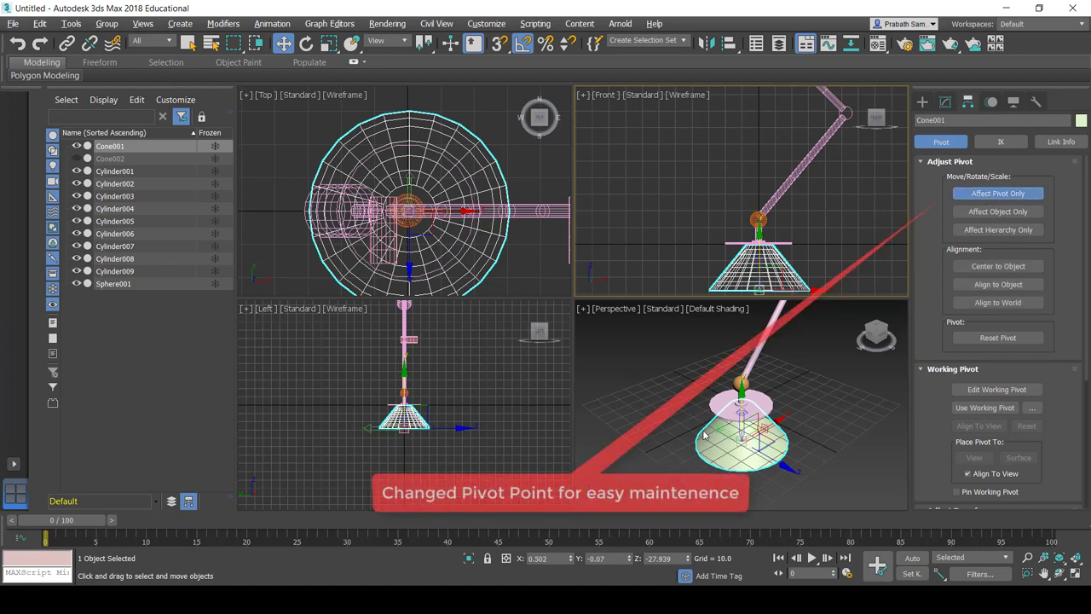
middle_drag(704, 248, 698, 225)
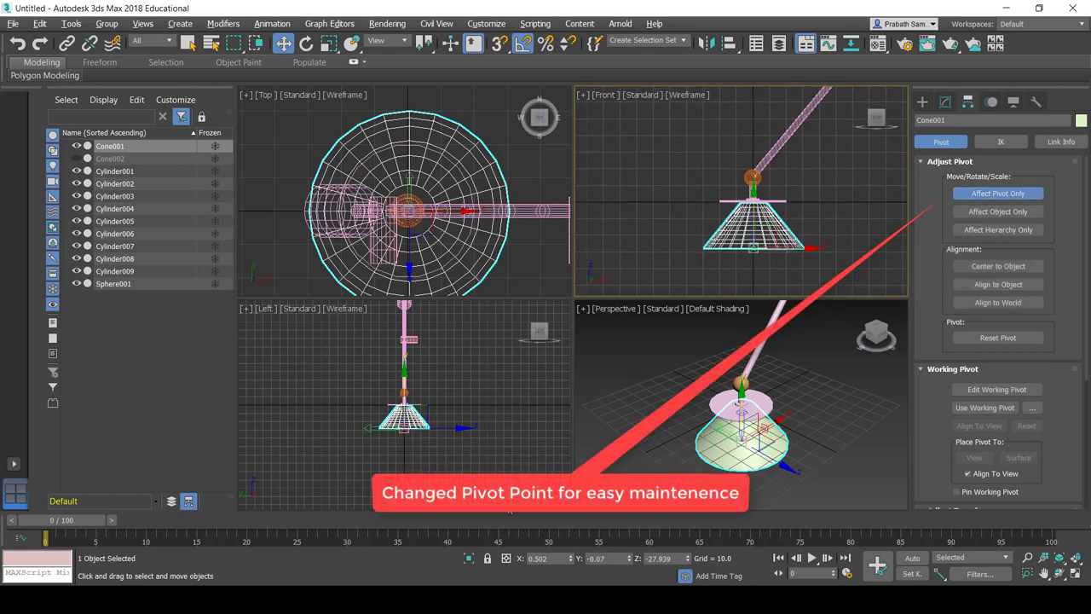
right_click(688, 560)
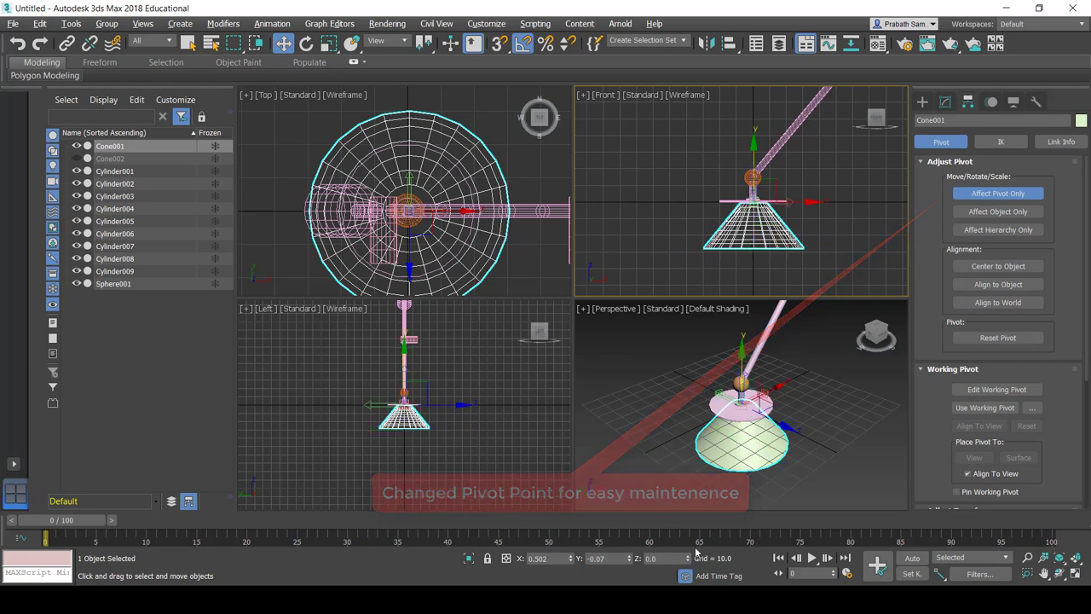
click(979, 198)
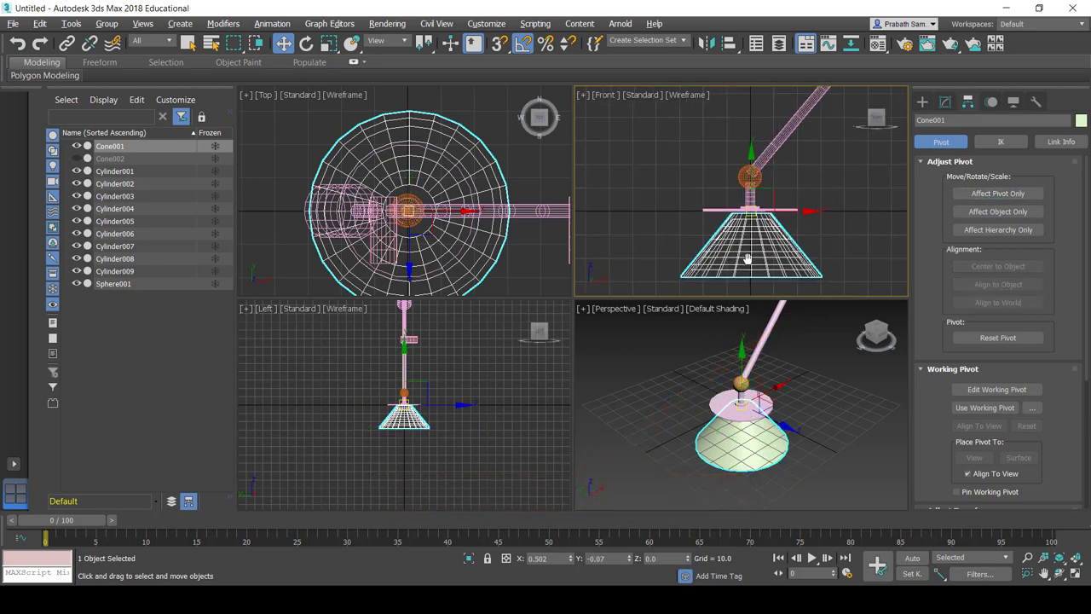
scroll(754, 174, up, 3)
scroll(754, 174, up, 2)
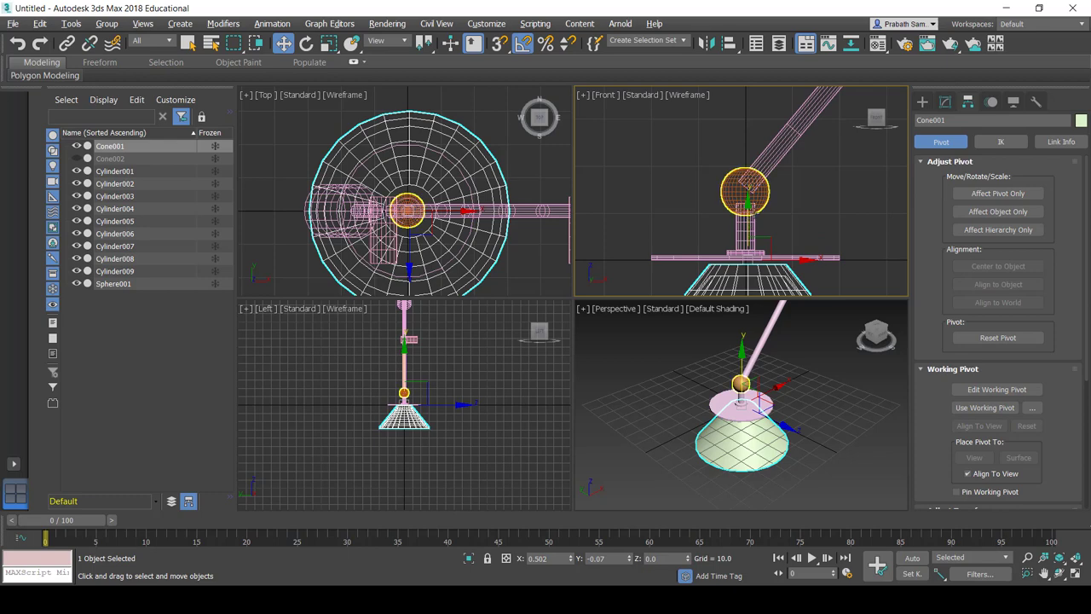
- Move Cone001 up onto the lamp head at X -24.436, Z 120.373
drag(747, 189, 744, 99)
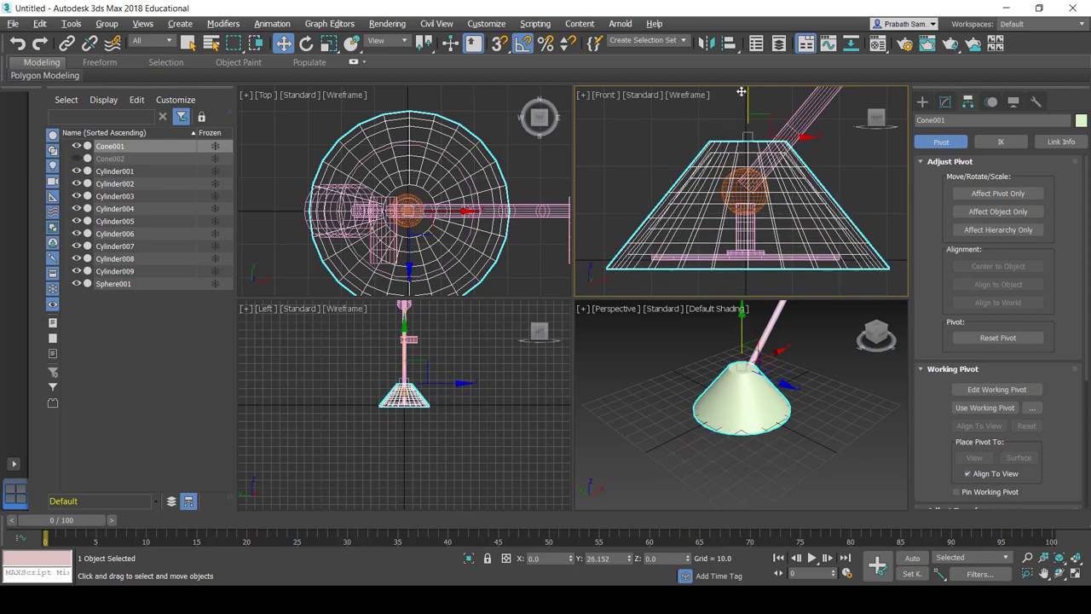
scroll(747, 170, down, 5)
middle_drag(747, 178, 760, 232)
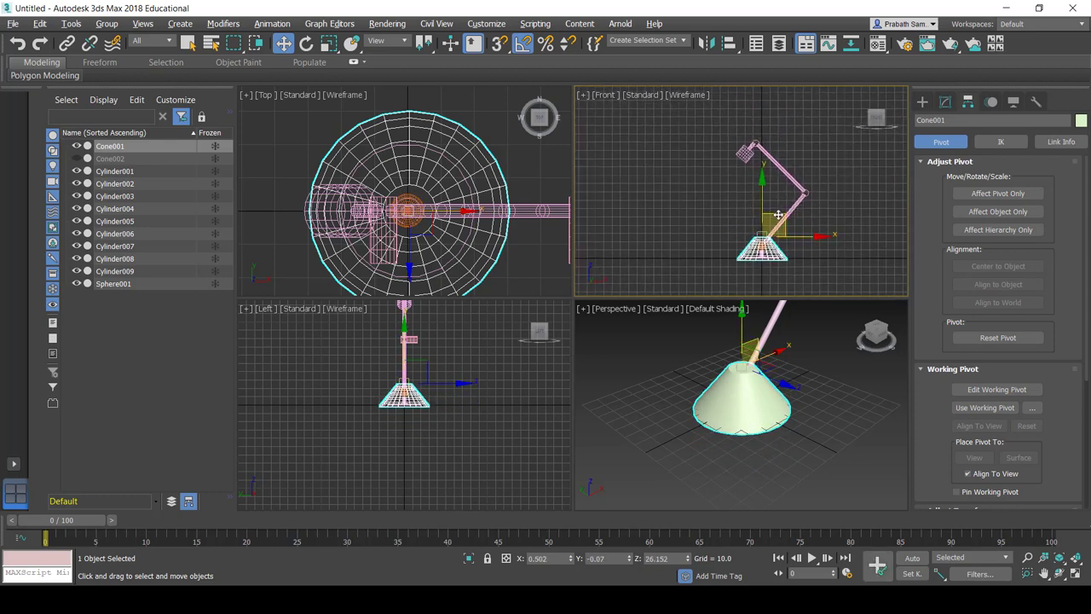
drag(760, 232, 747, 150)
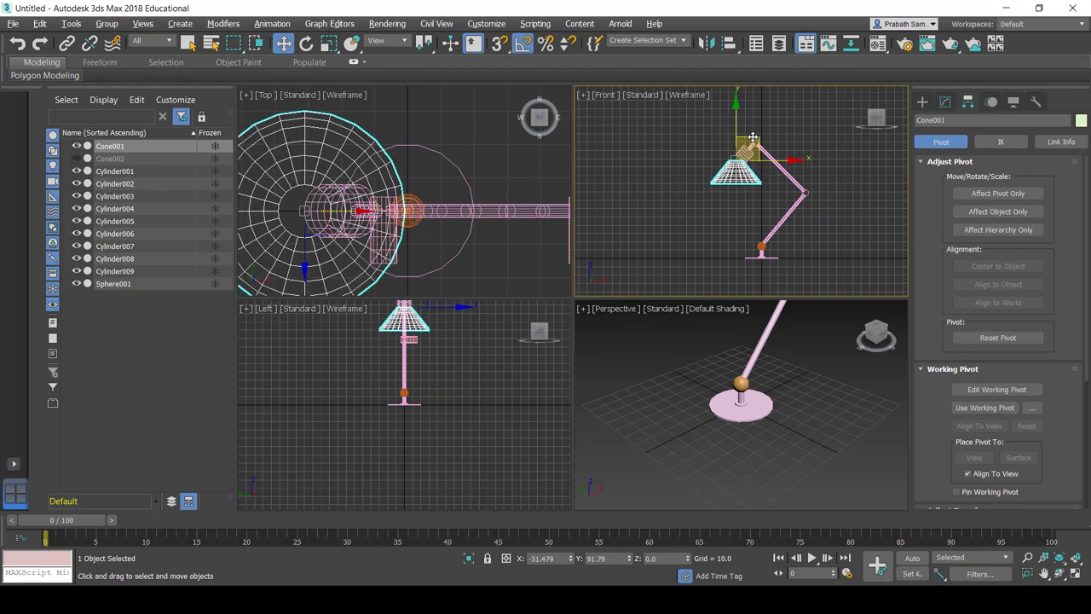
scroll(748, 149, up, 8)
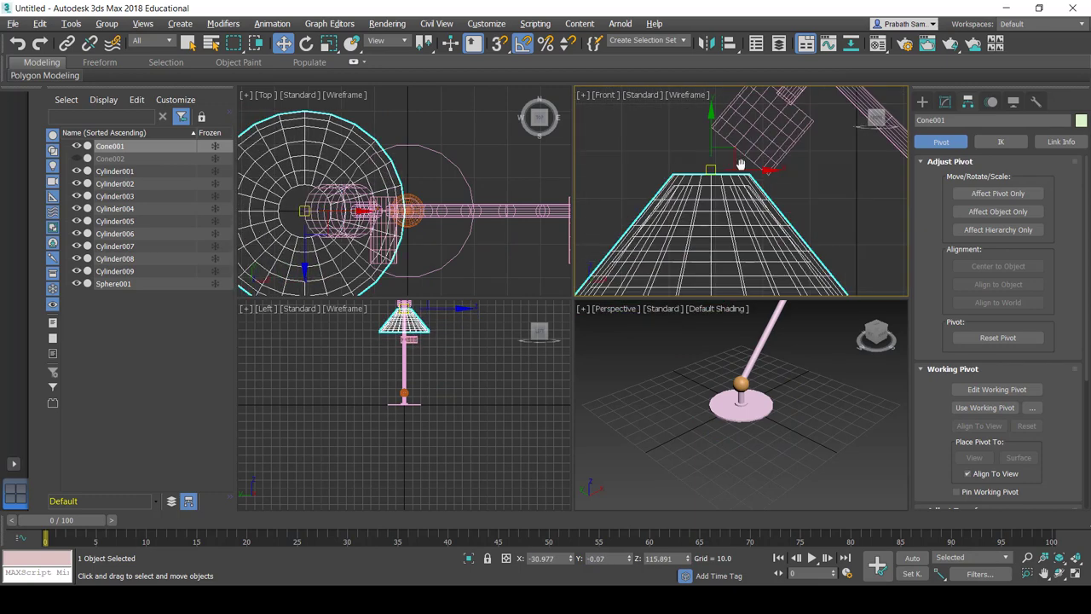
middle_drag(742, 164, 738, 197)
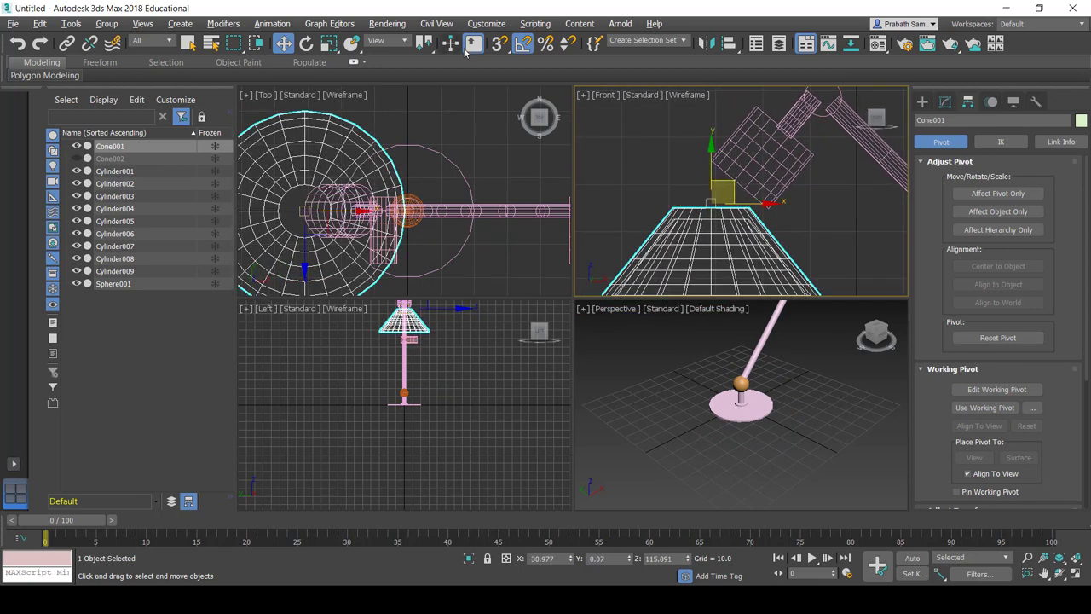
- Tilt the cone shade -45° at the arm head and zoom out to frame the lamp
key(e)
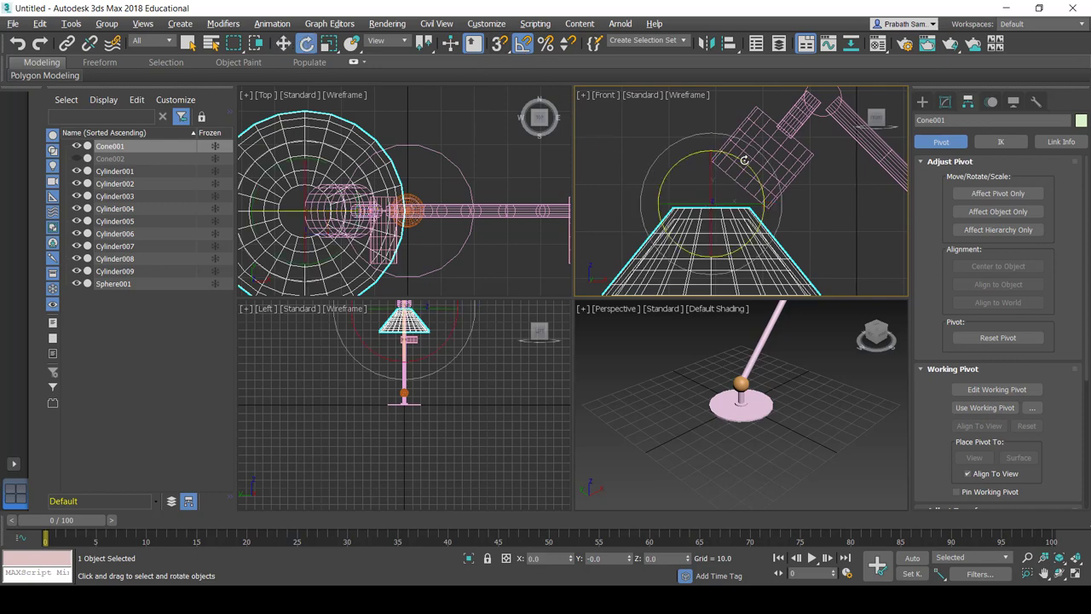
mouse_move(745, 160)
mouse_down()
mouse_move(767, 170)
mouse_move(759, 159)
mouse_up()
key(w)
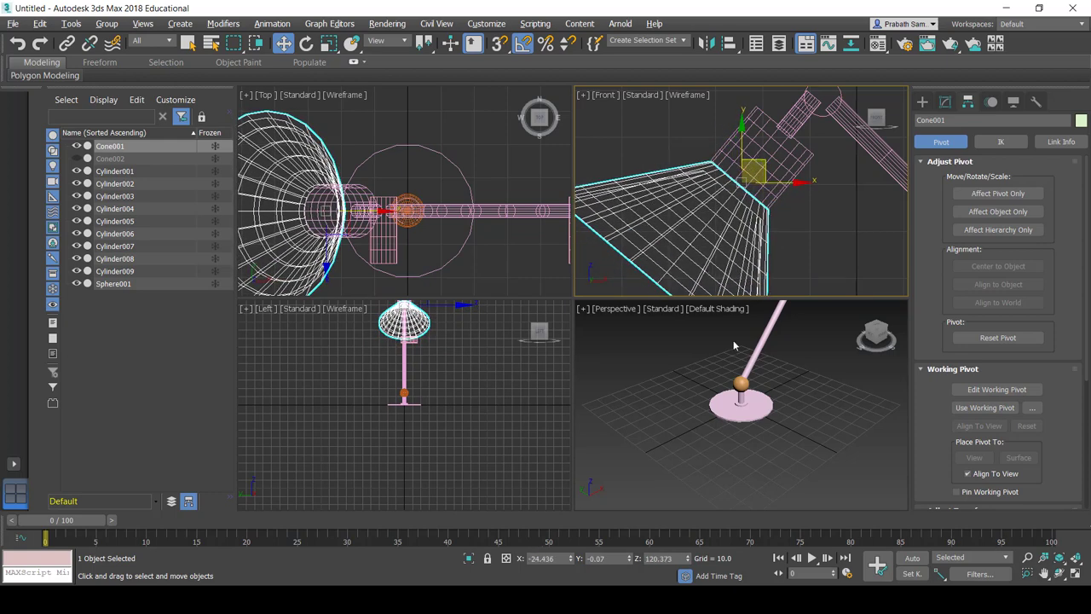
scroll(733, 345, down, 3)
scroll(734, 242, down, 2)
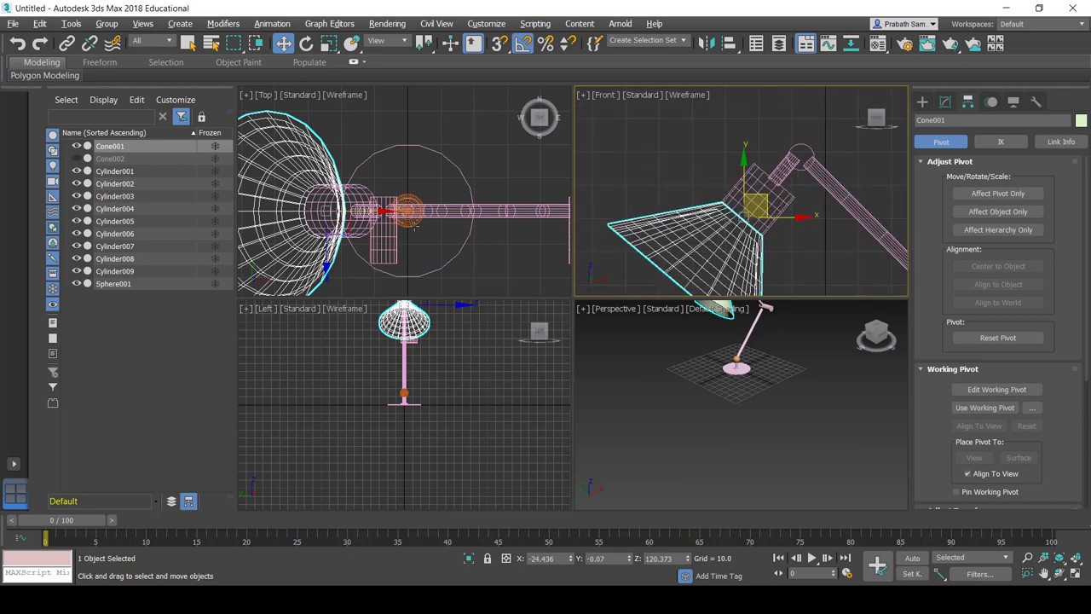
scroll(411, 218, down, 4)
scroll(693, 190, down, 4)
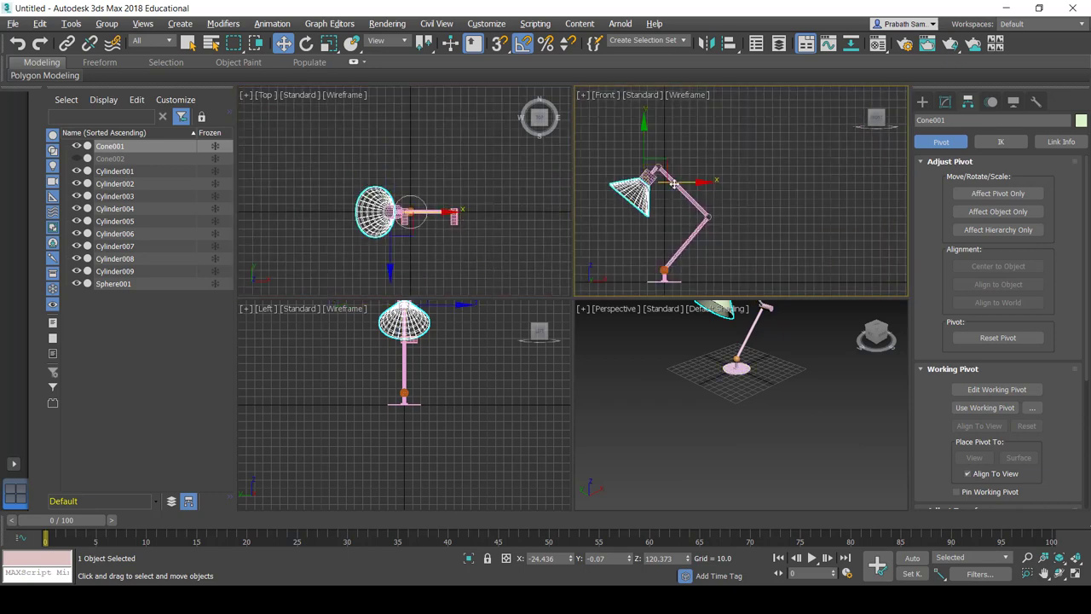
click(654, 169)
- Move upper arm rod Cylinder005 along Y in the Top view beside the other rod
drag(678, 220, 693, 225)
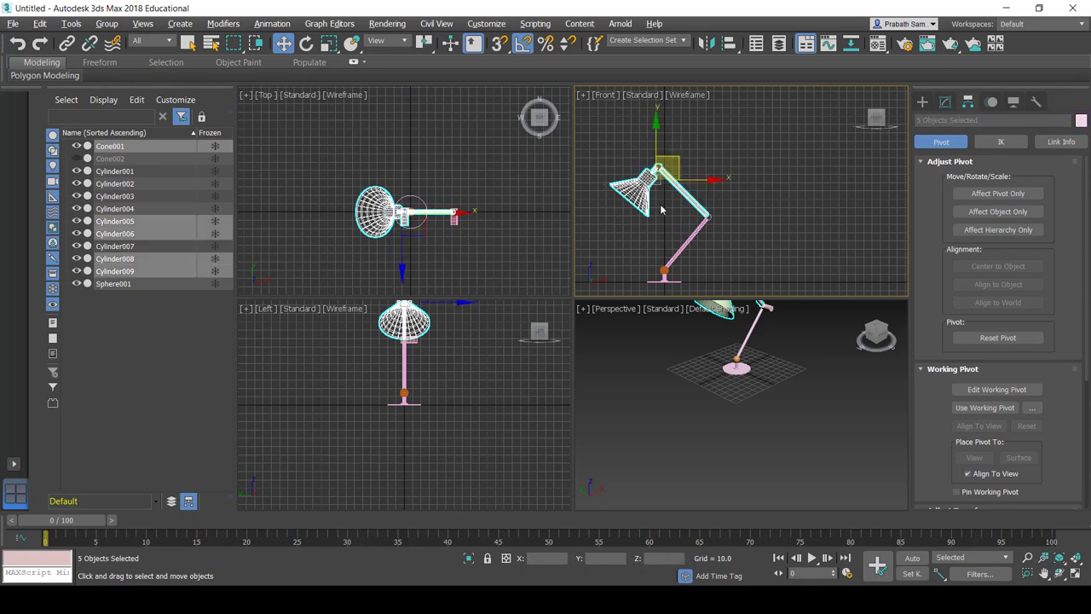
scroll(648, 177, up, 5)
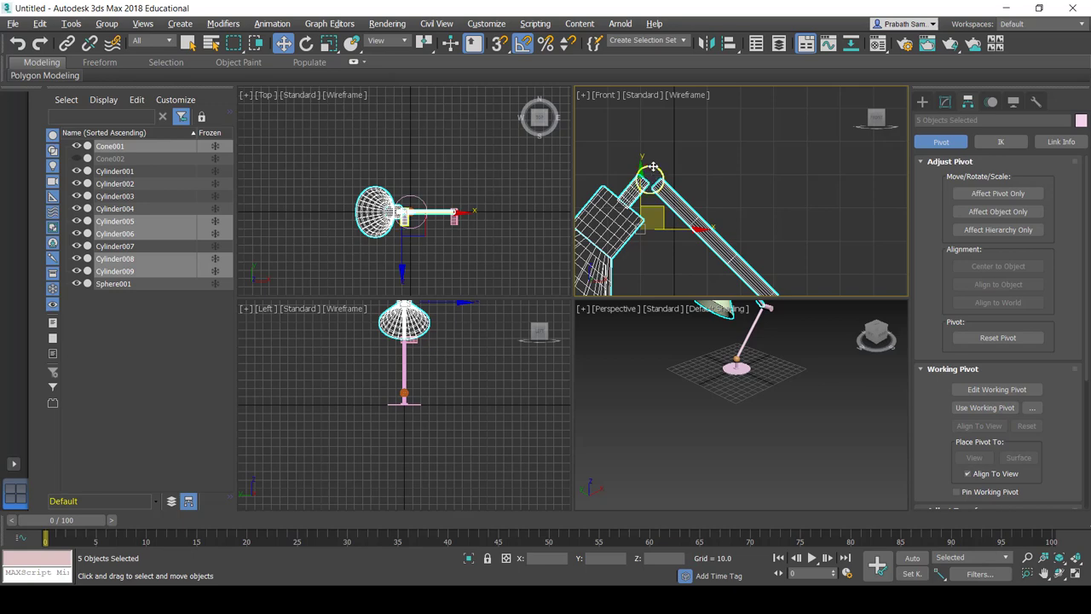
alt+click(651, 173)
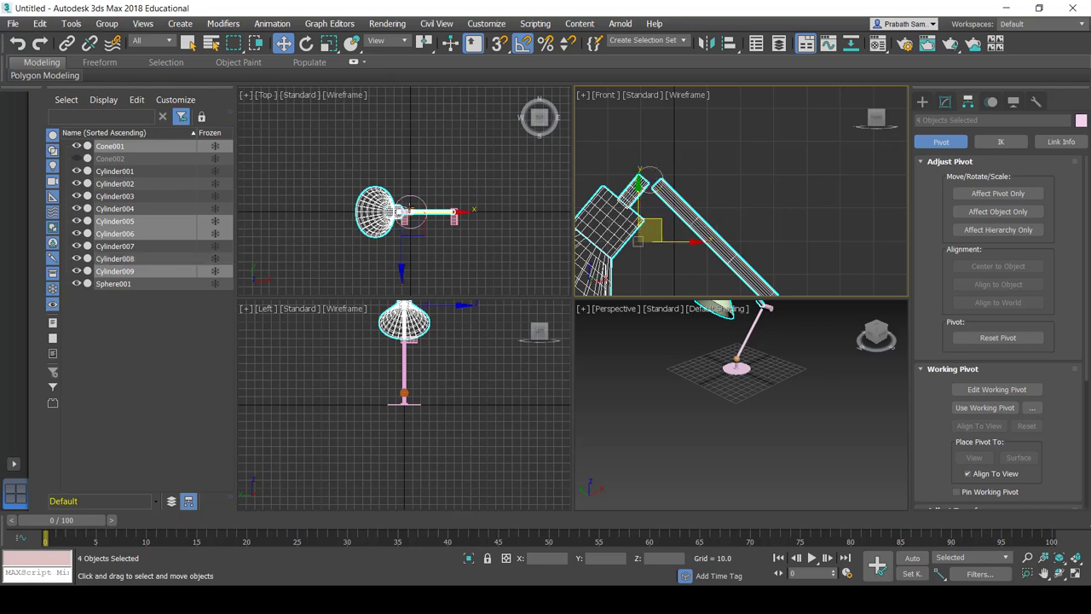
scroll(418, 214, up, 2)
scroll(401, 196, up, 2)
scroll(375, 162, up, 2)
scroll(350, 133, up, 2)
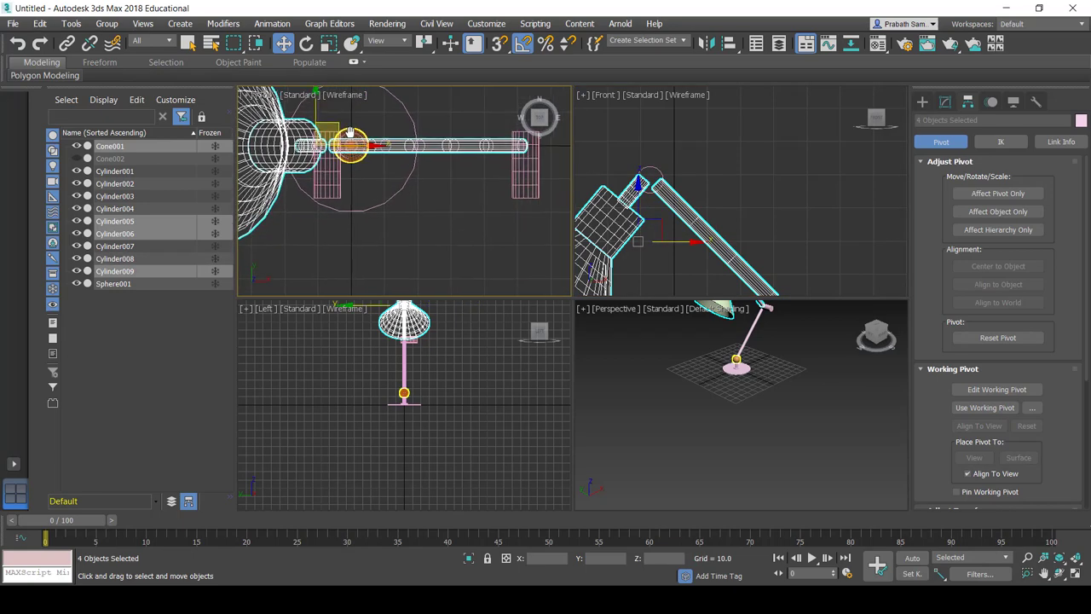
middle_drag(349, 132, 358, 138)
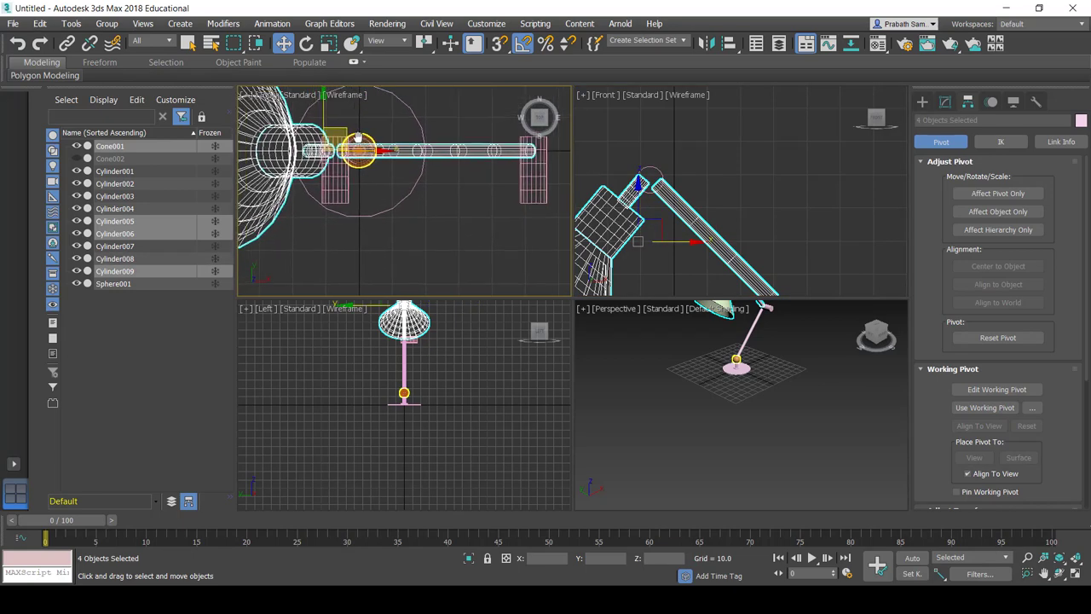
click(484, 153)
click(484, 124)
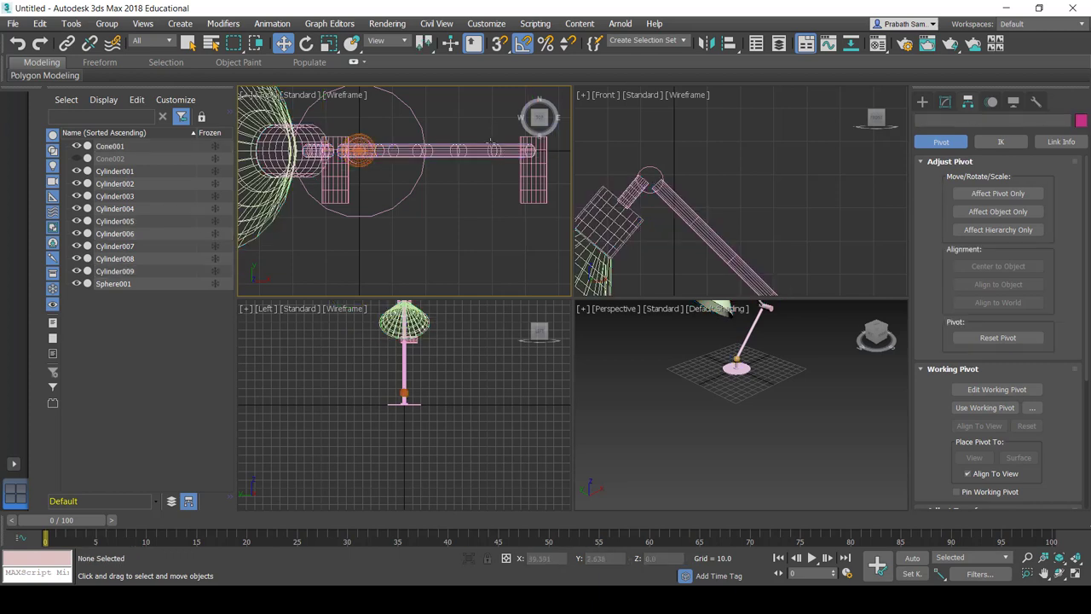
click(492, 145)
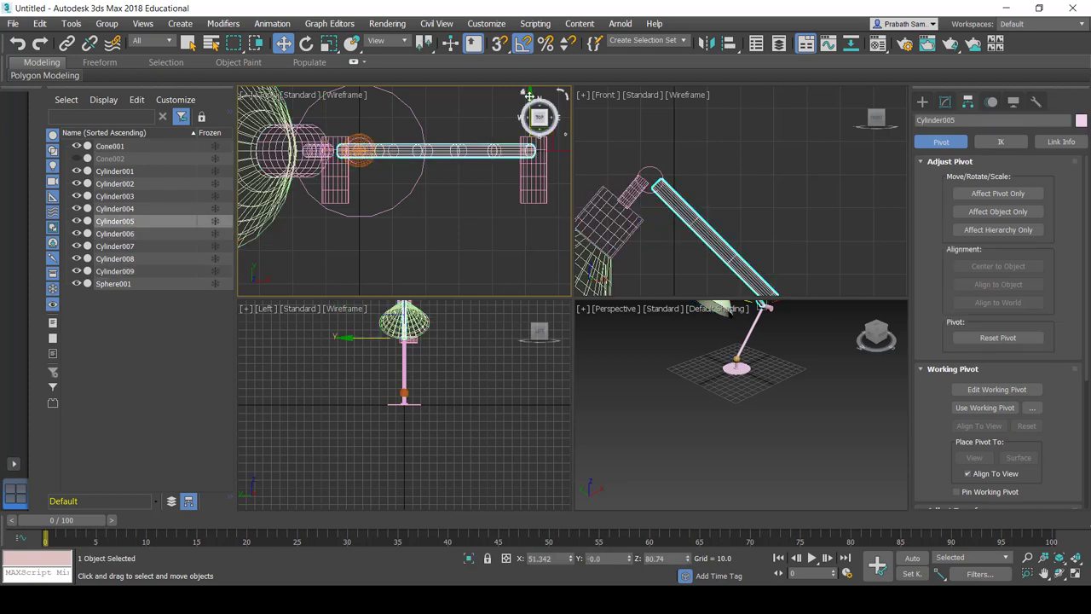
shift+drag(531, 98, 534, 126)
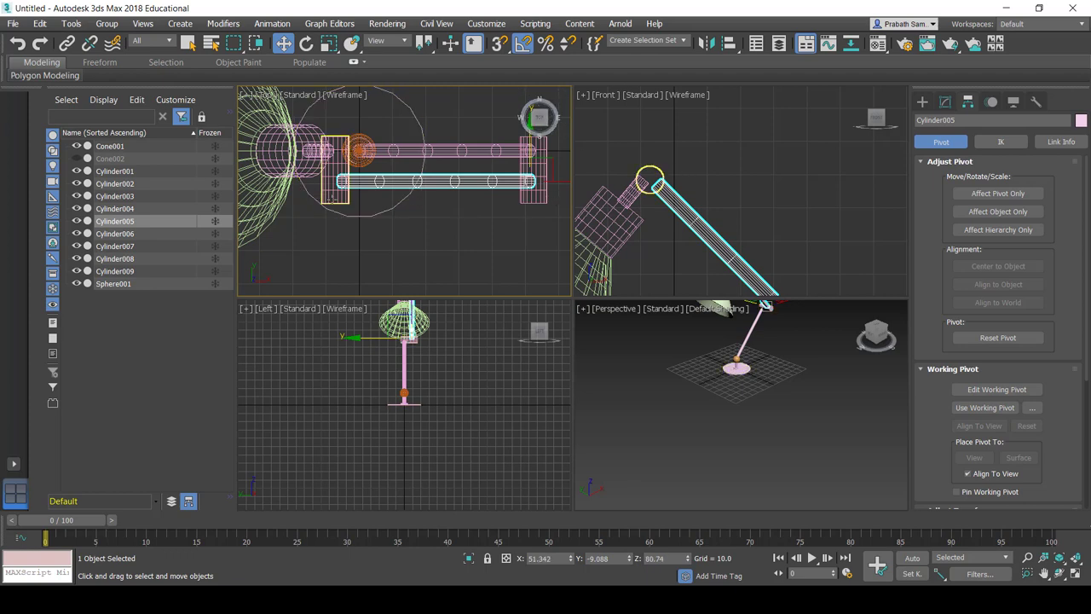
- Shift joint cylinders Cylinder007 and Cylinder008 along Y so they span both rods
click(333, 197)
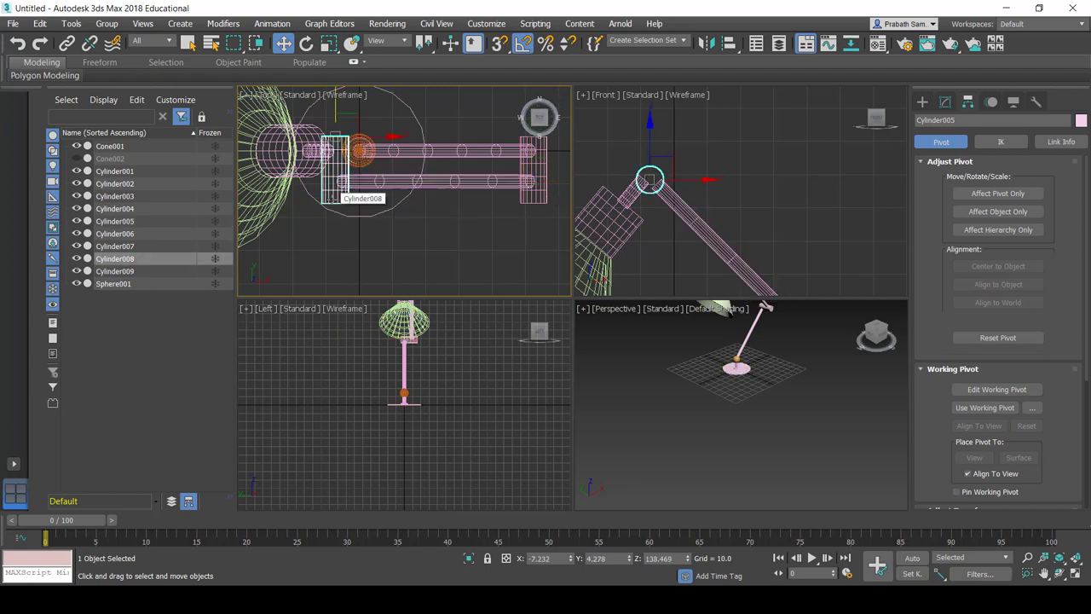
ctrl+click(530, 198)
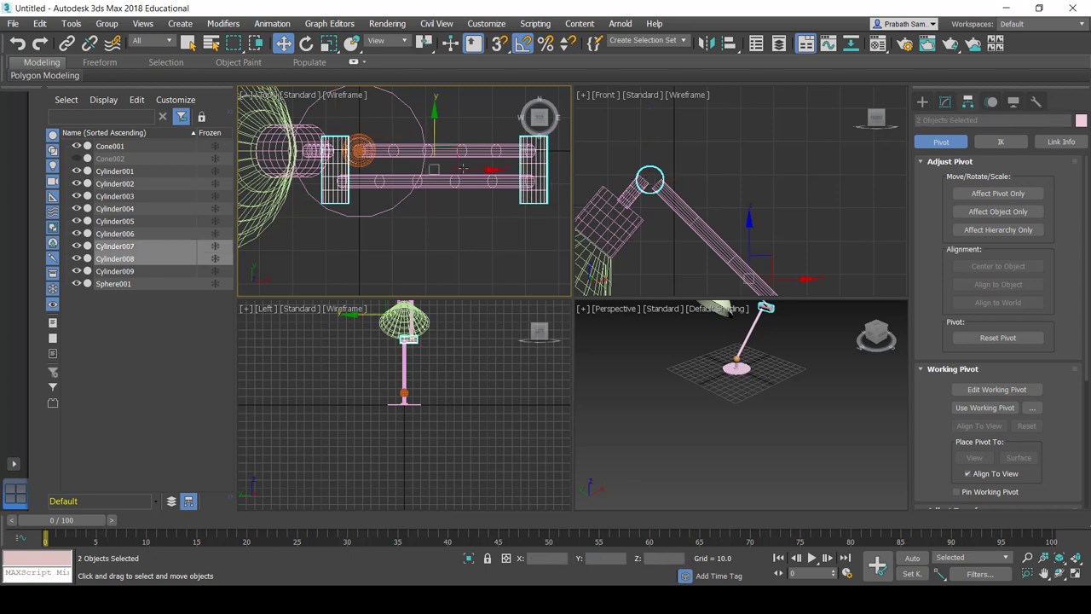
drag(435, 114, 435, 112)
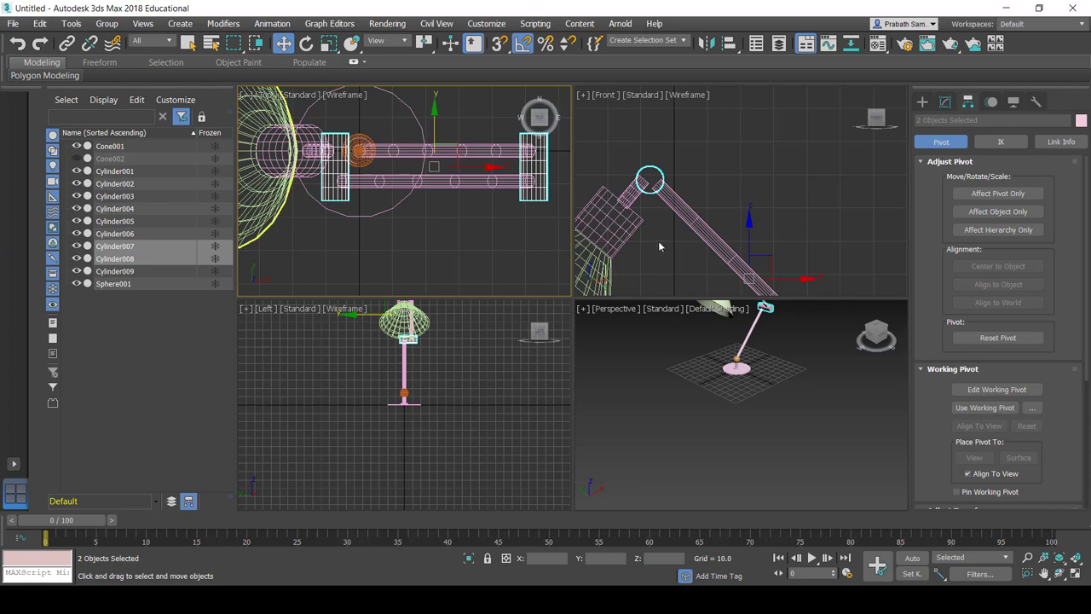
scroll(713, 388, down, 4)
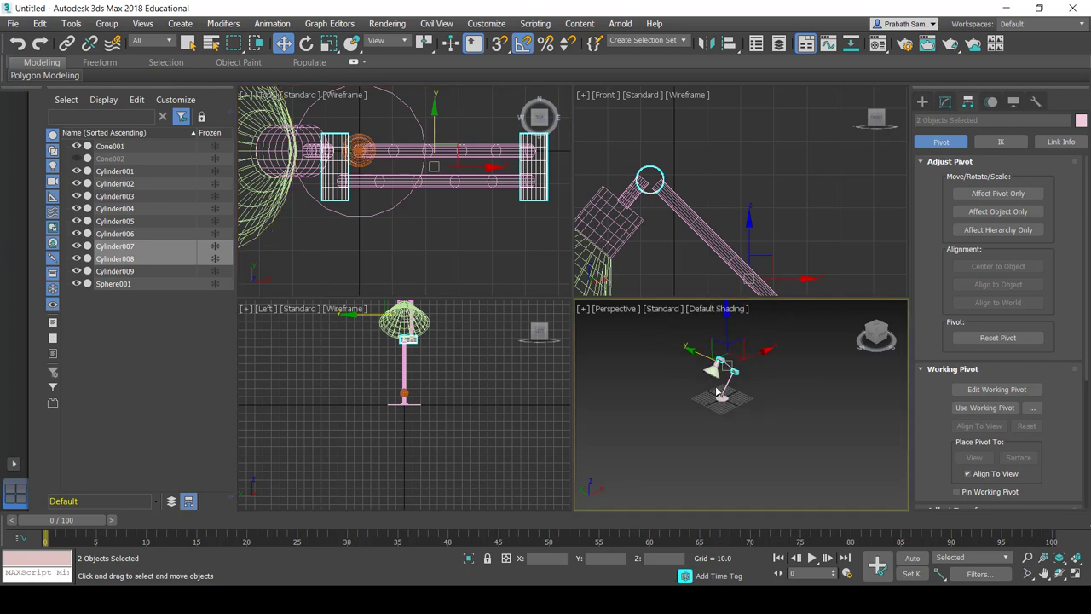
scroll(715, 385, up, 4)
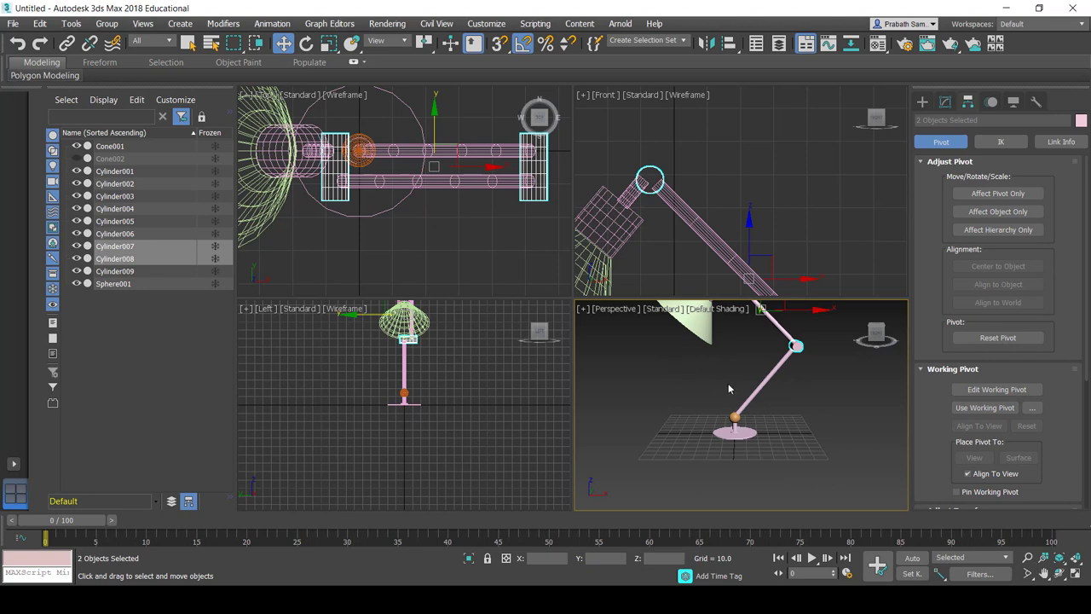
alt+middle_drag(729, 389, 776, 424)
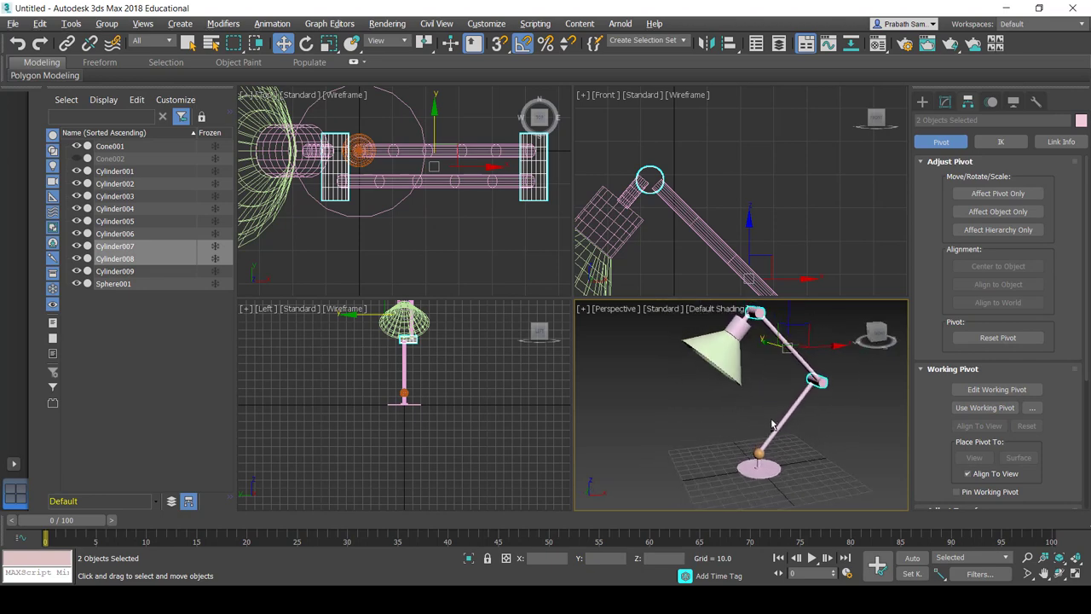
key(alt+w)
key(alt+w)
- Draw a 181.8 by 276.6 Standard Primitives plane around the lamp base in the Top view
click(923, 101)
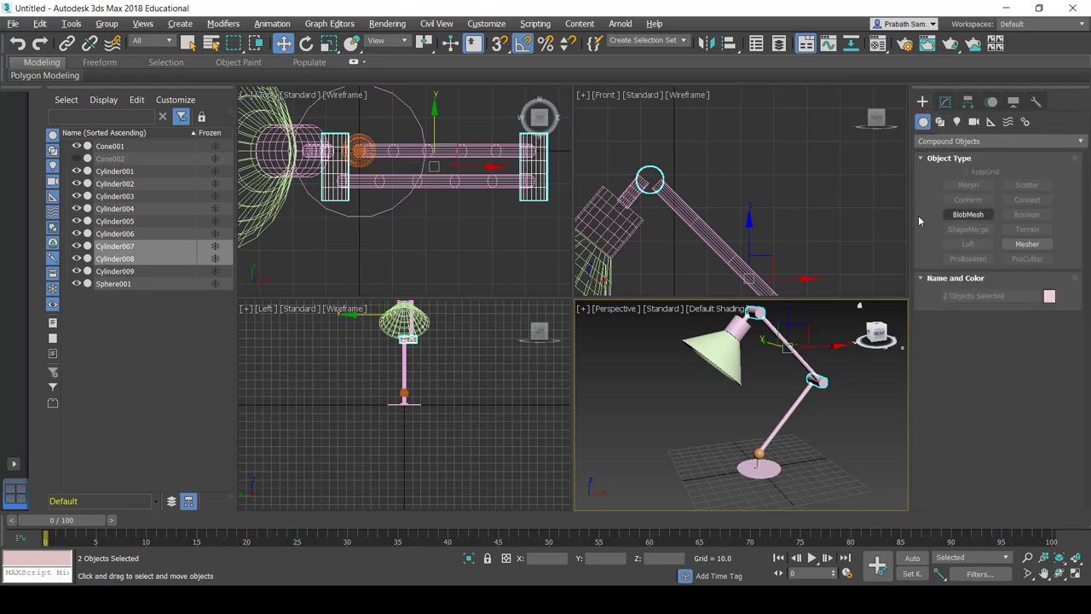
click(955, 140)
click(959, 155)
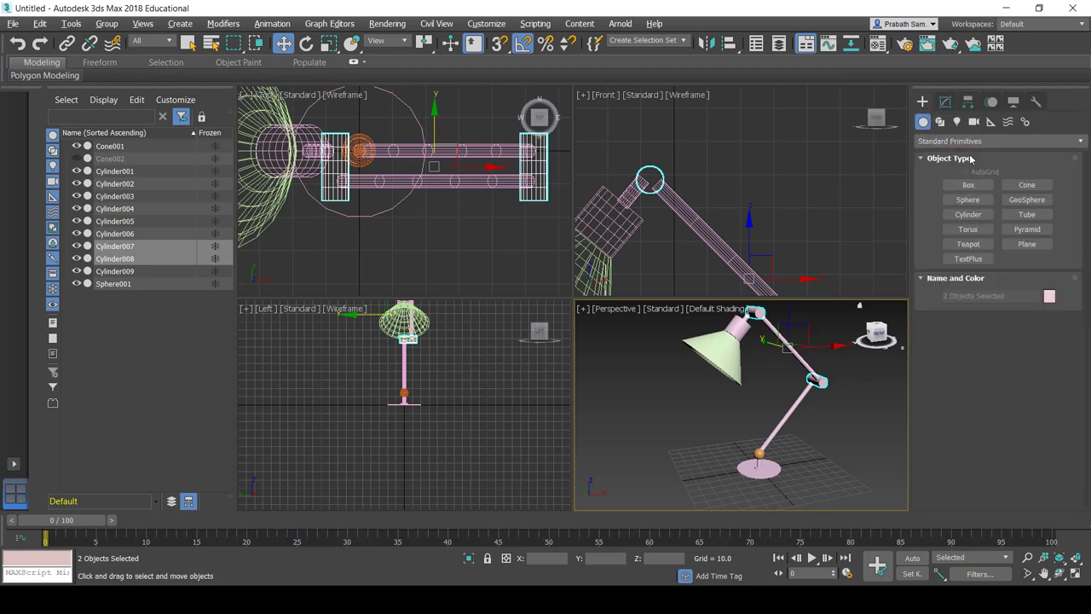
click(1027, 244)
scroll(419, 237, down, 5)
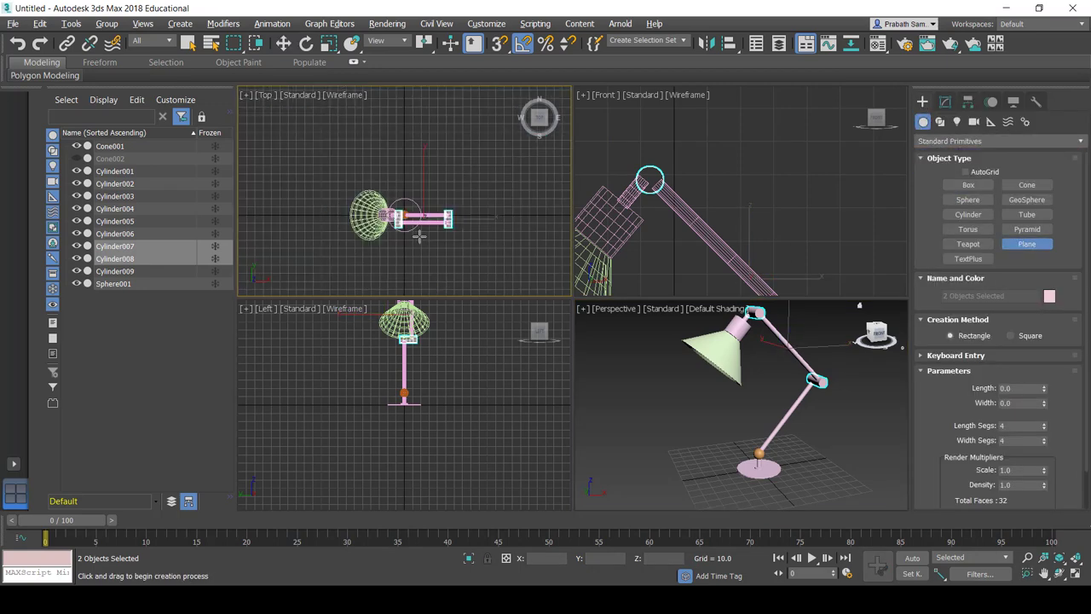
scroll(401, 219, down, 2)
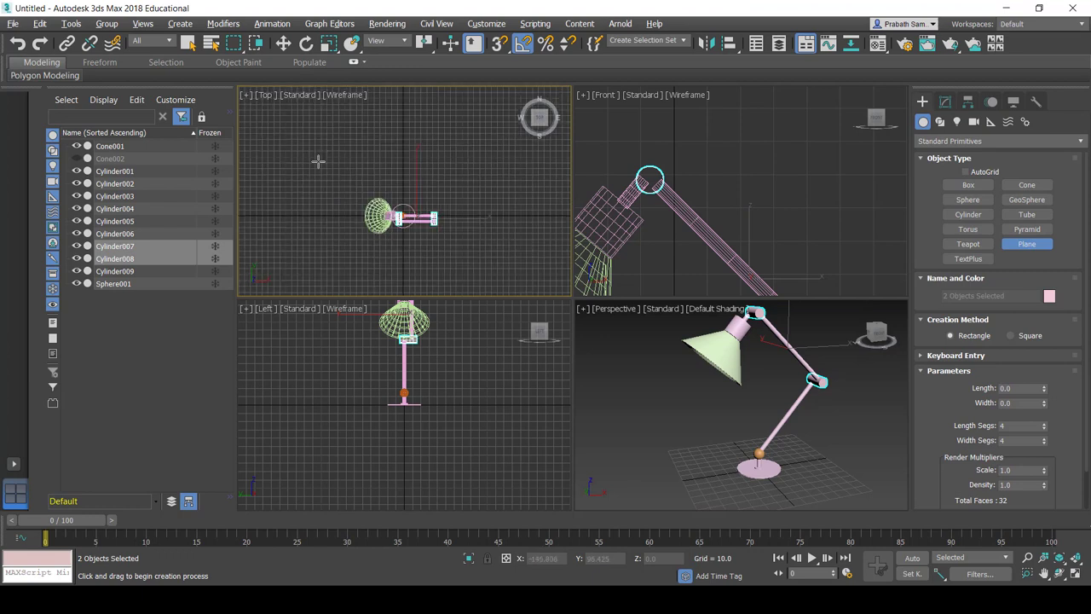
drag(318, 162, 482, 271)
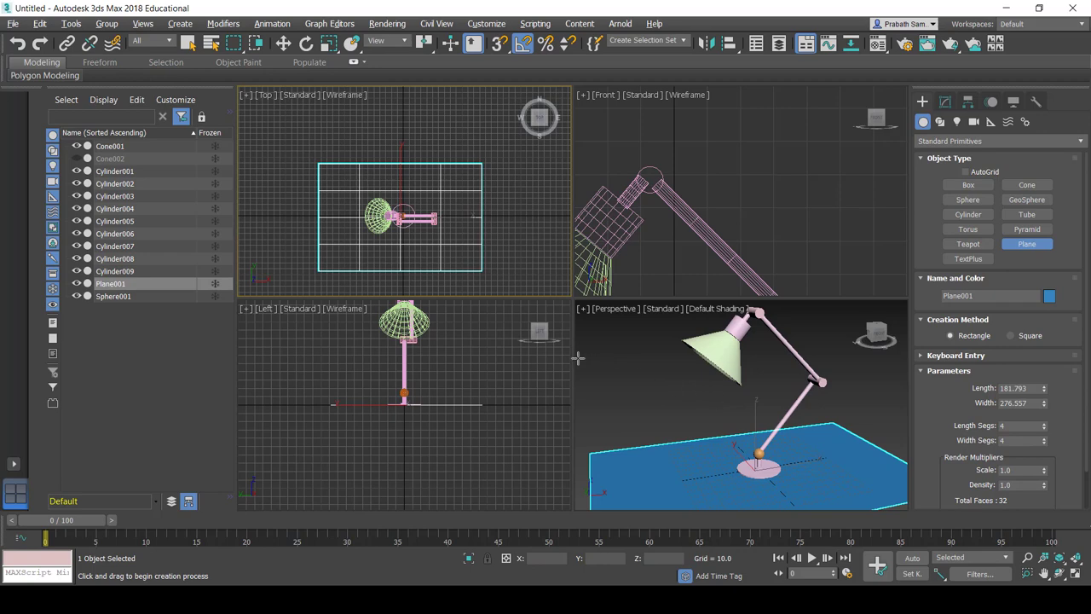
right_click(715, 460)
- Maximize and orbit the Perspective view, then switch to Select and Move and deselect the plane
key(alt+w)
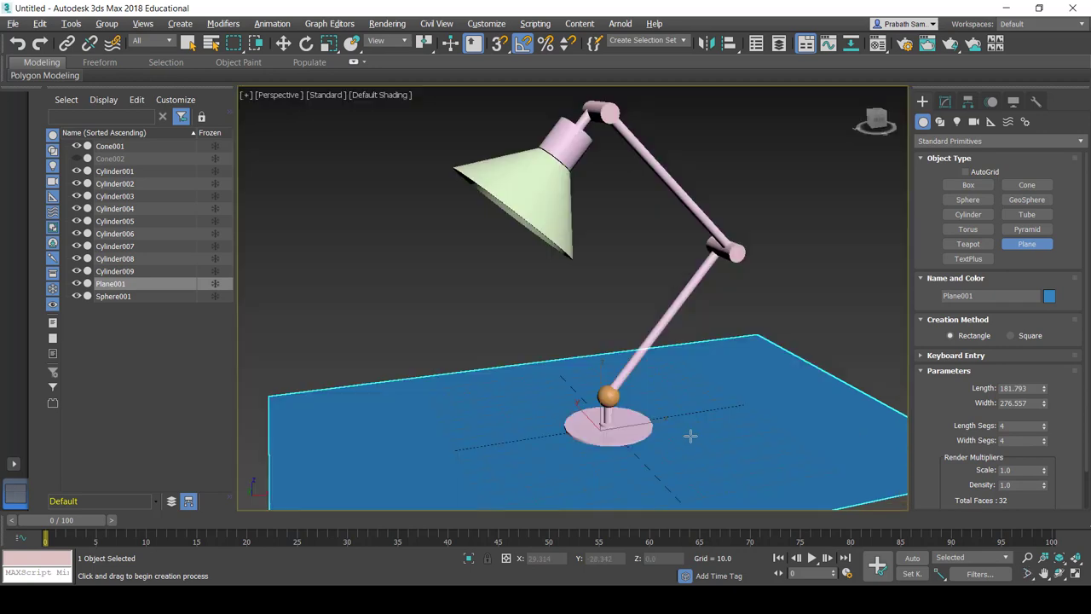
mouse_move(603, 337)
alt+middle_down()
mouse_move(621, 333)
mouse_move(608, 315)
alt+middle_up()
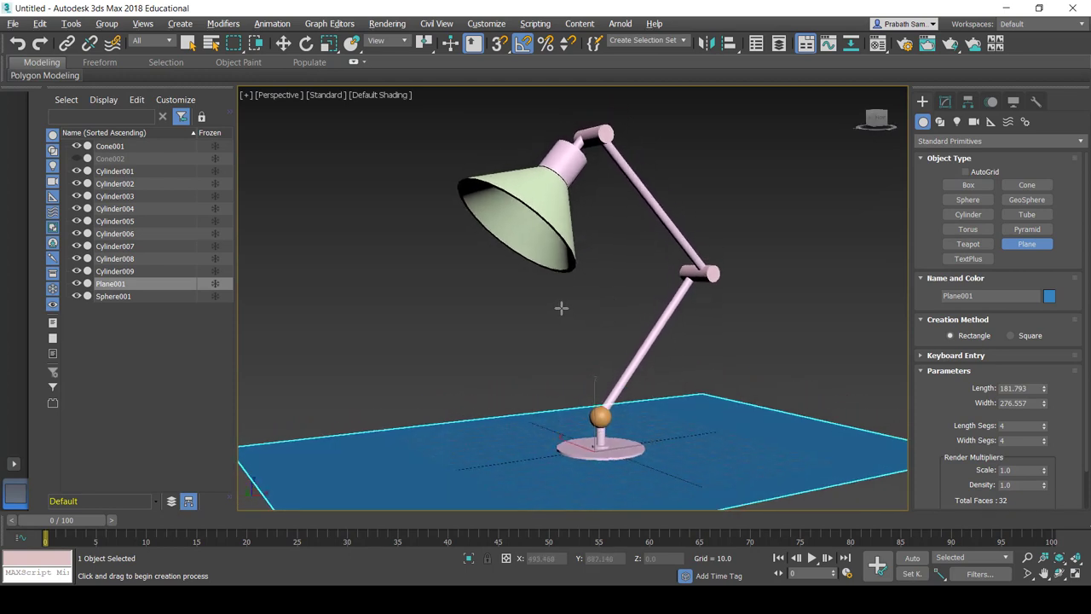
scroll(570, 313, up, 4)
scroll(570, 317, down, 4)
mouse_move(570, 317)
alt+middle_down()
mouse_move(577, 324)
mouse_move(574, 310)
mouse_move(570, 324)
alt+middle_up()
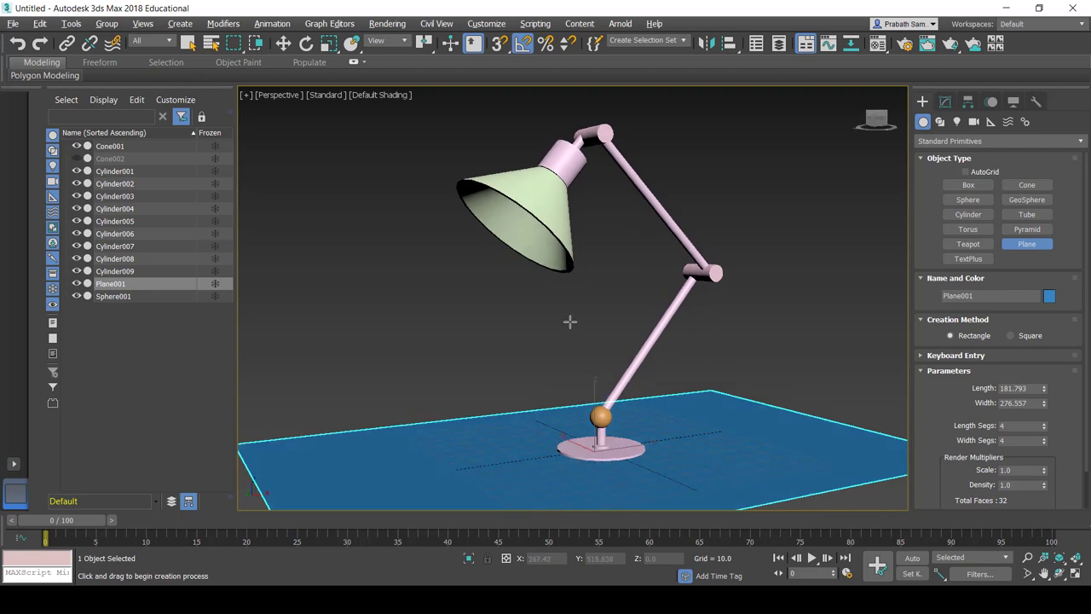
key(w)
click(562, 339)
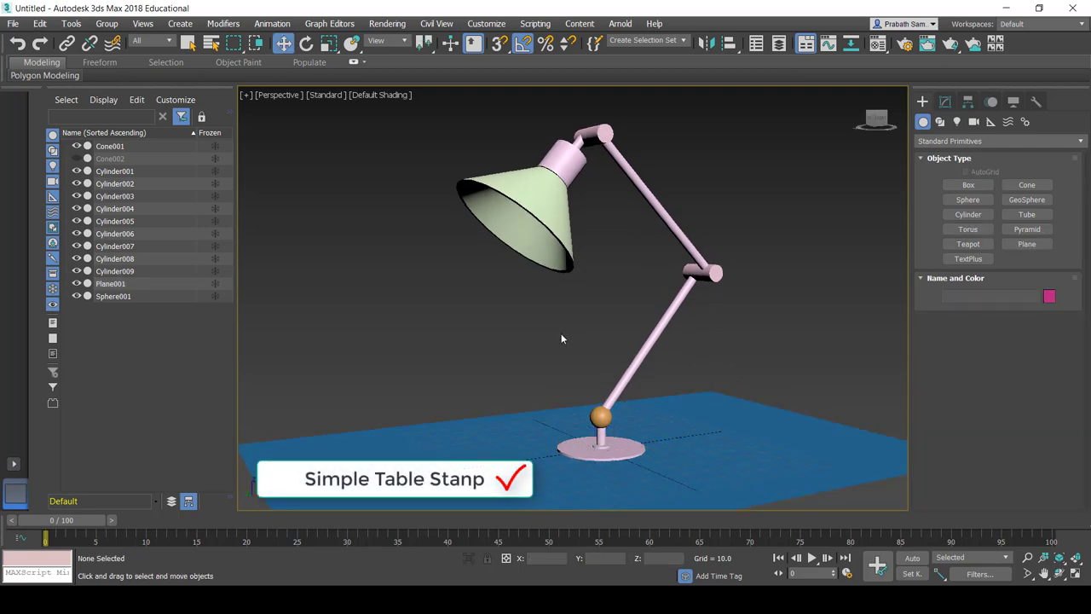